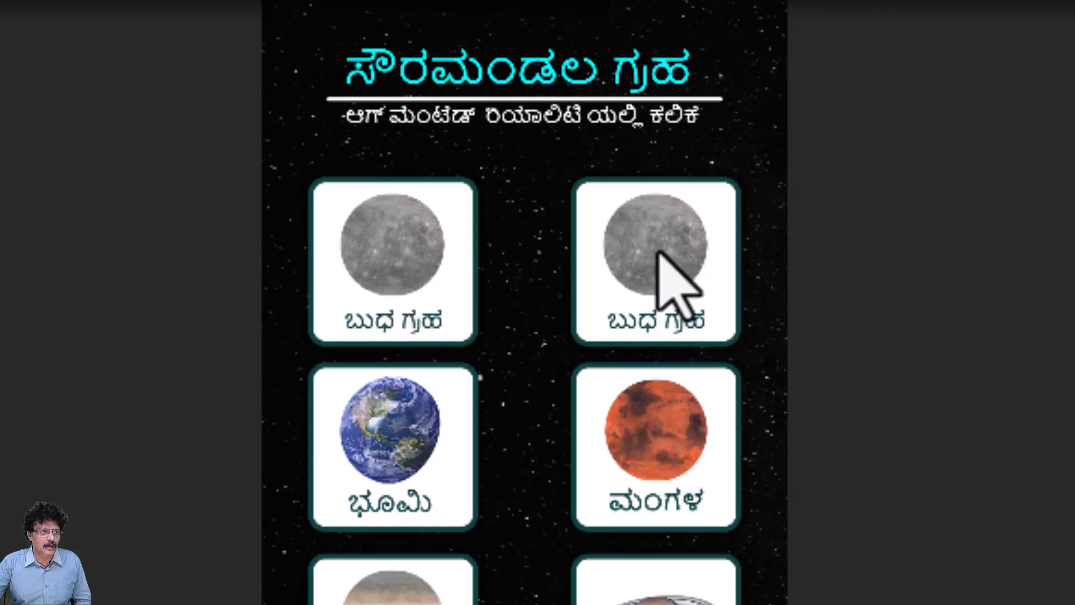
Set the source image of Venus_btn to the VenusButton sprite and save the HomeScreen scene.
left_click(79, 188)
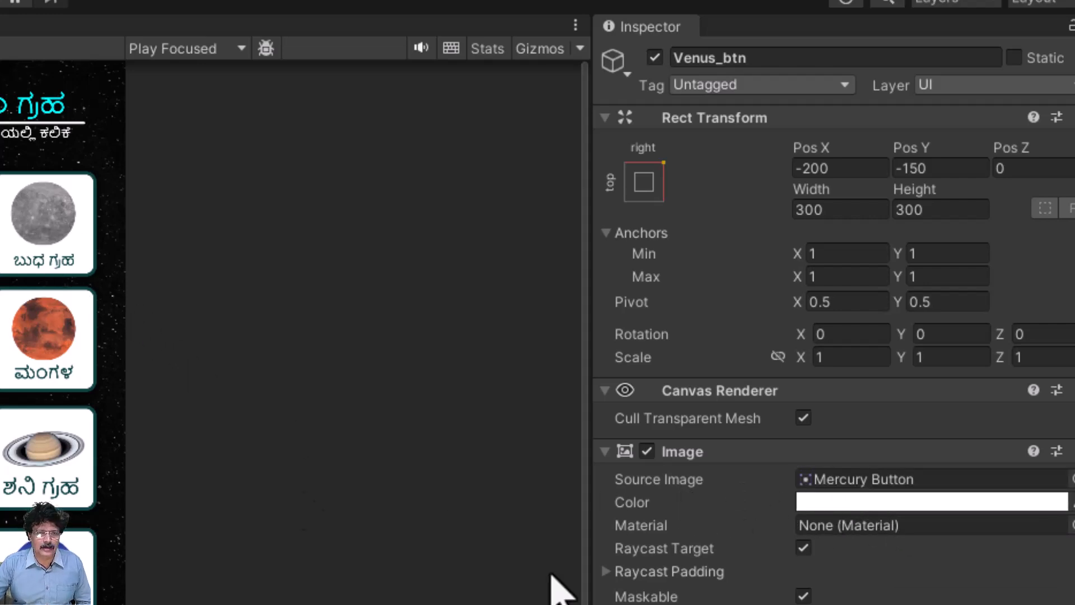
left_click(1071, 479)
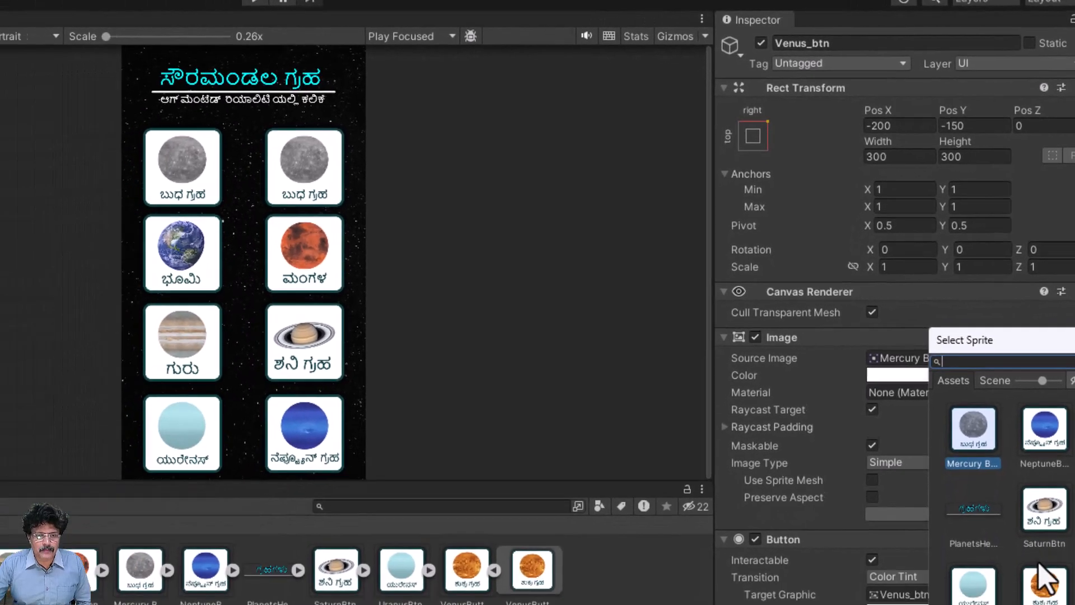
scroll(1039, 593, "down", 2)
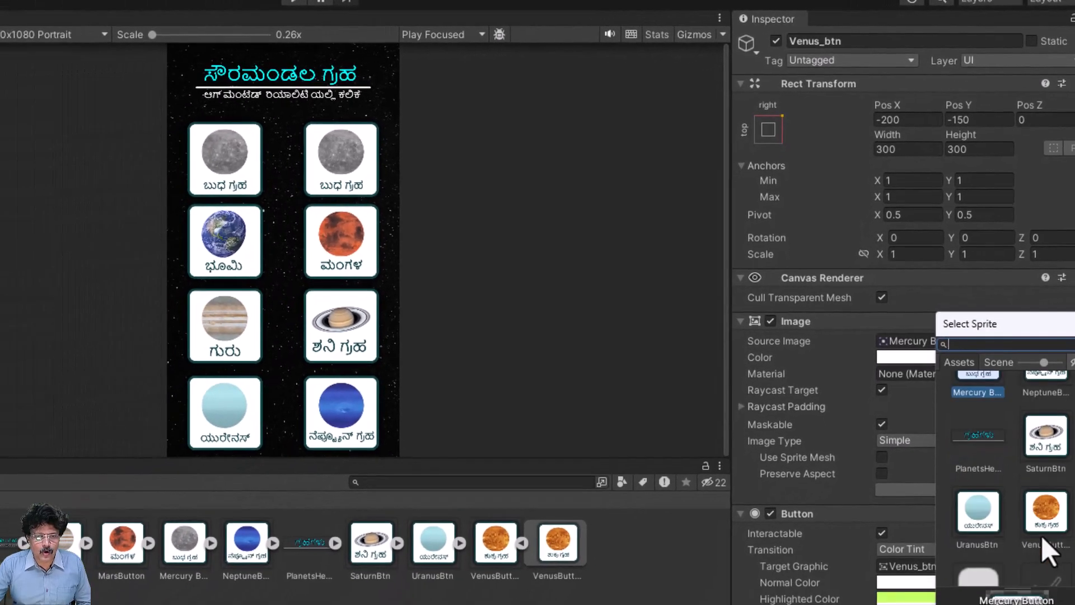
left_click(1046, 522)
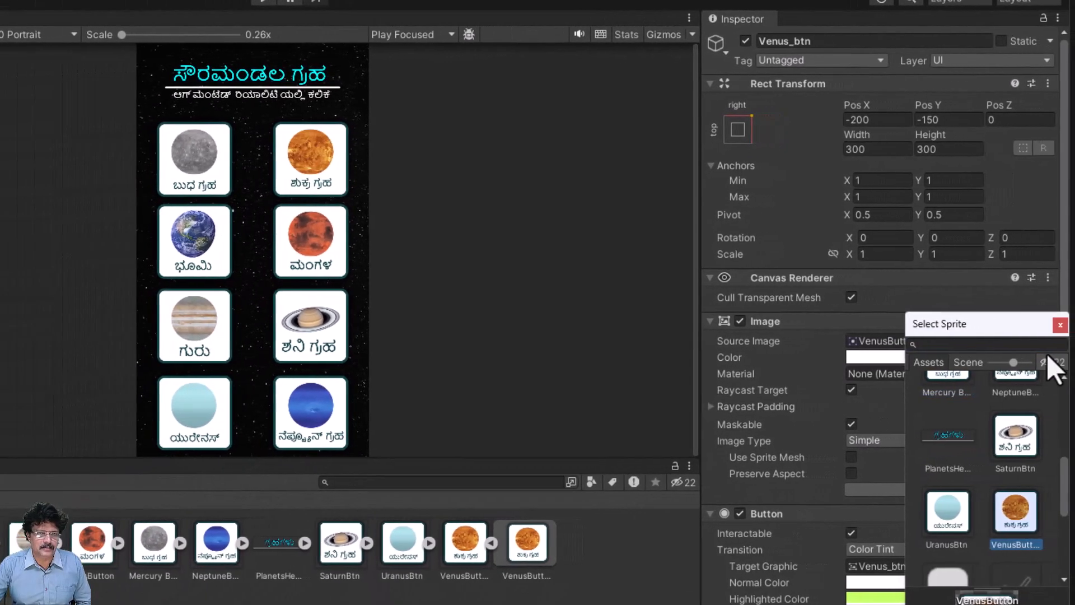
left_click(1060, 325)
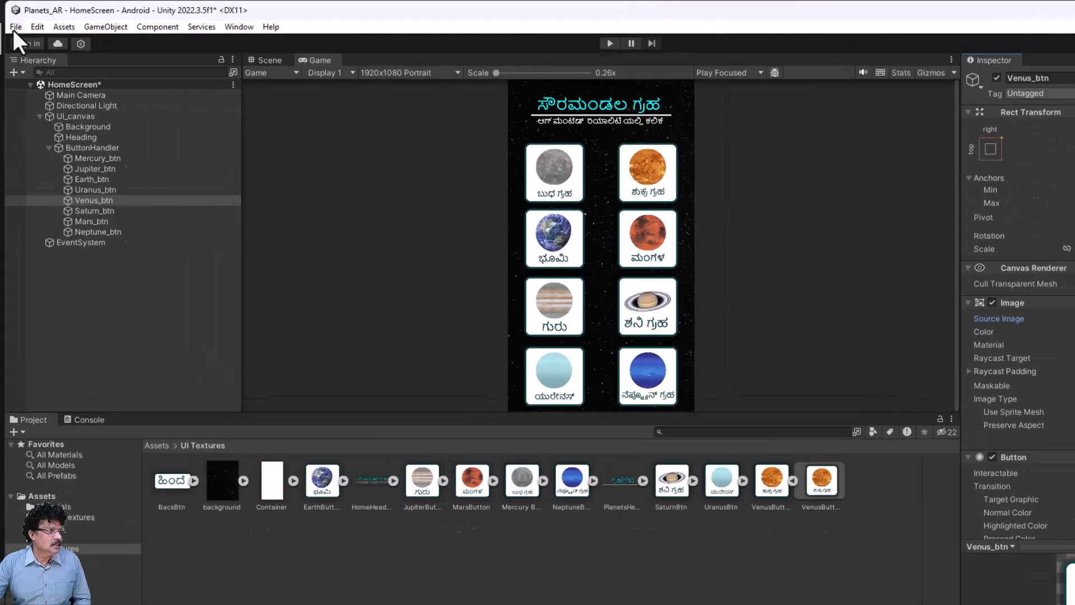
left_click(14, 23)
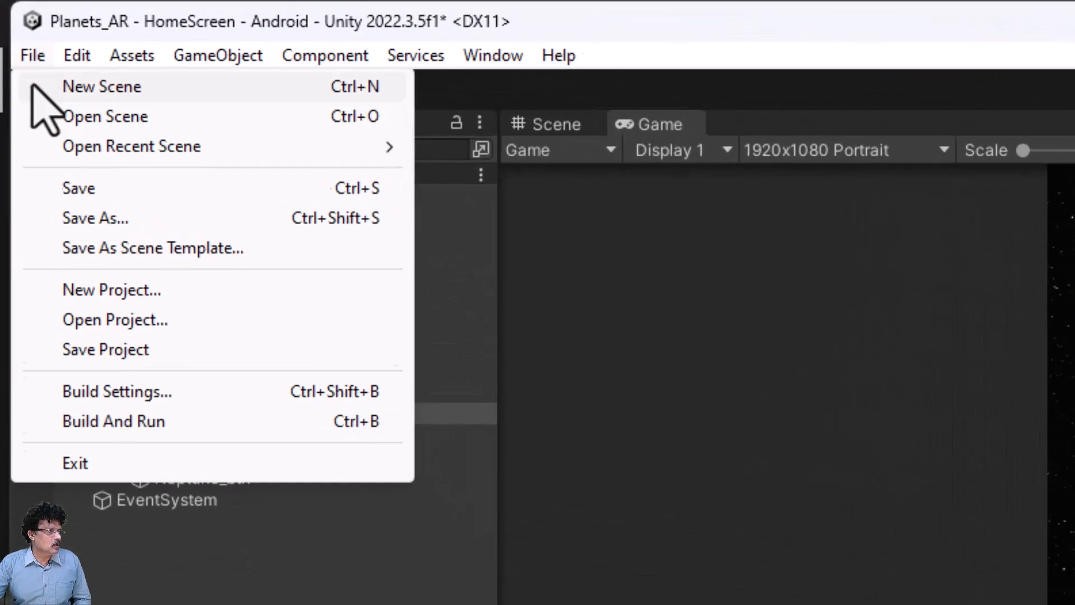
left_click(25, 78)
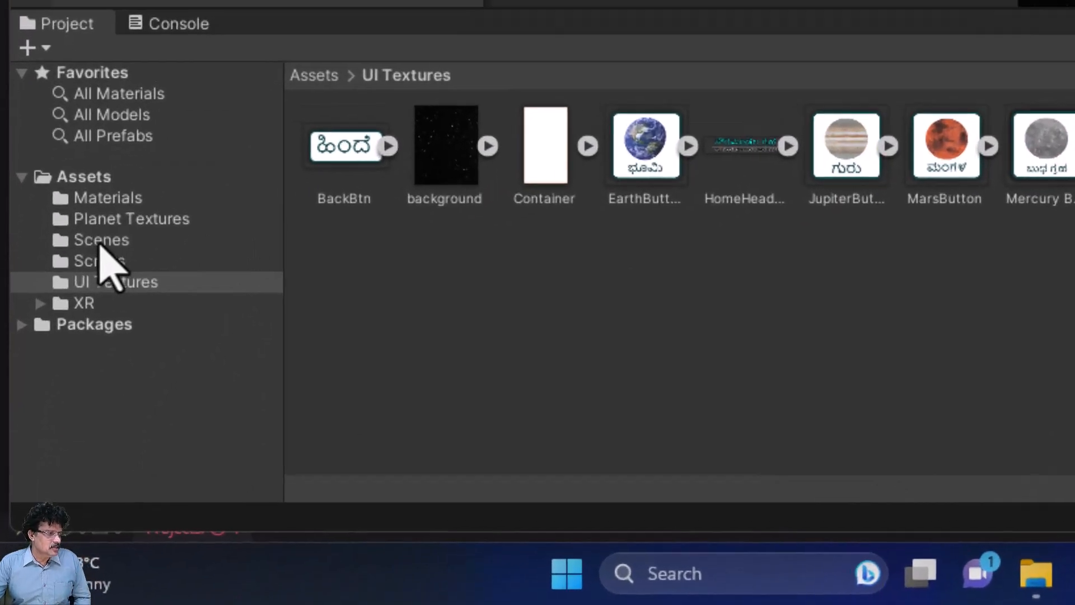
Duplicate the Mercury scene in the Scenes folder and rename the copy Venus.
left_click(34, 447)
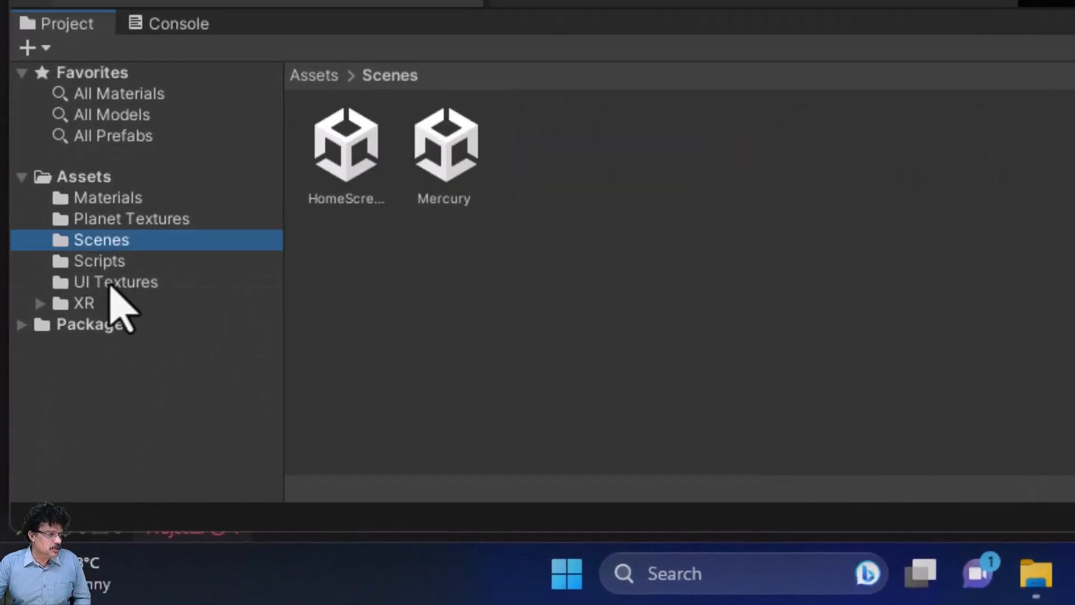
left_click(447, 179)
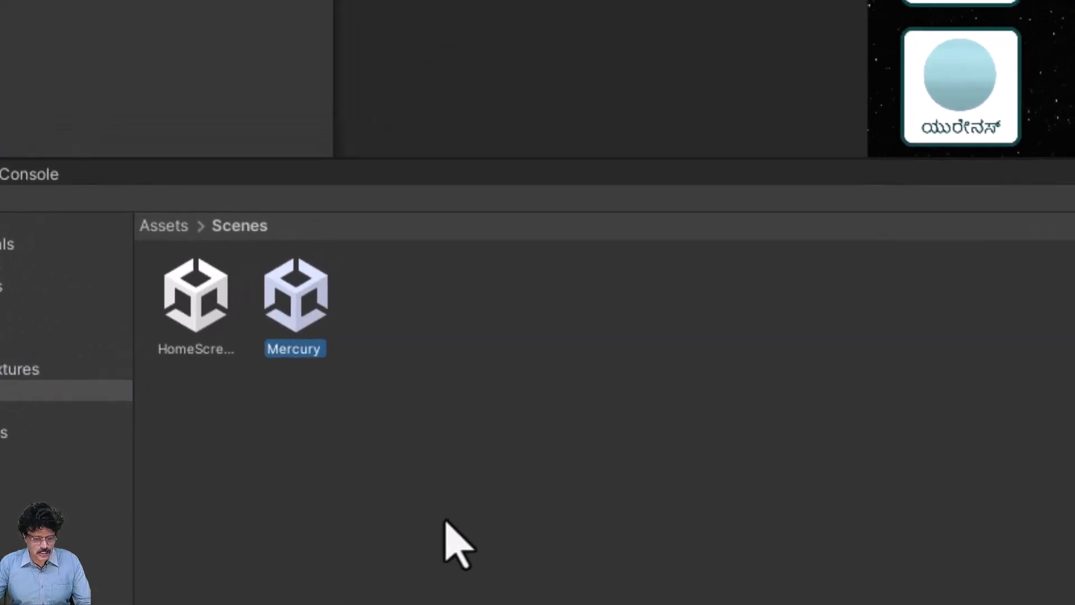
key("ctrl+d")
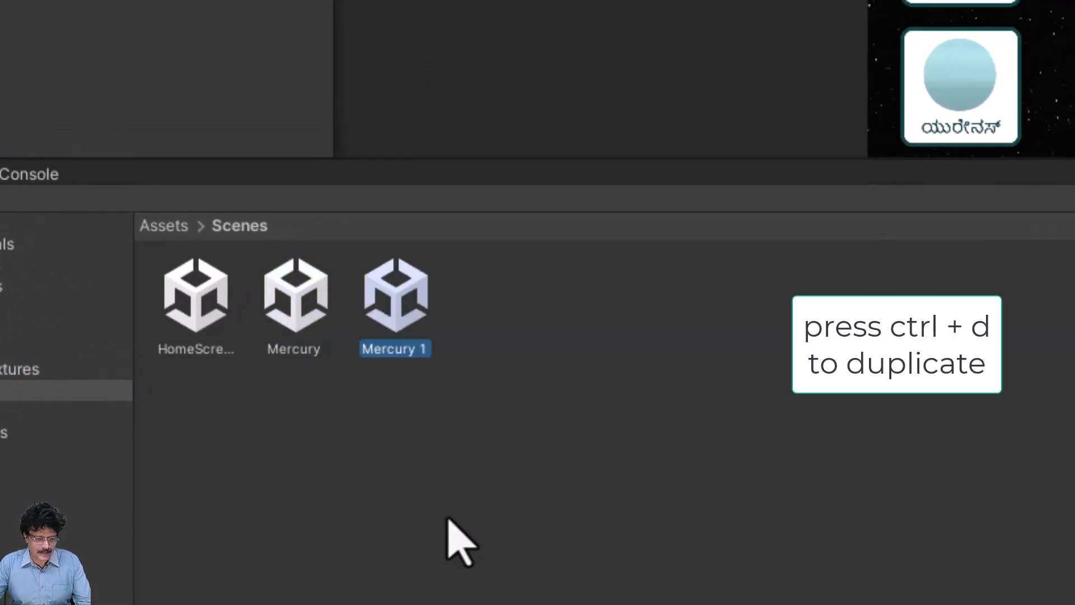
key("F2")
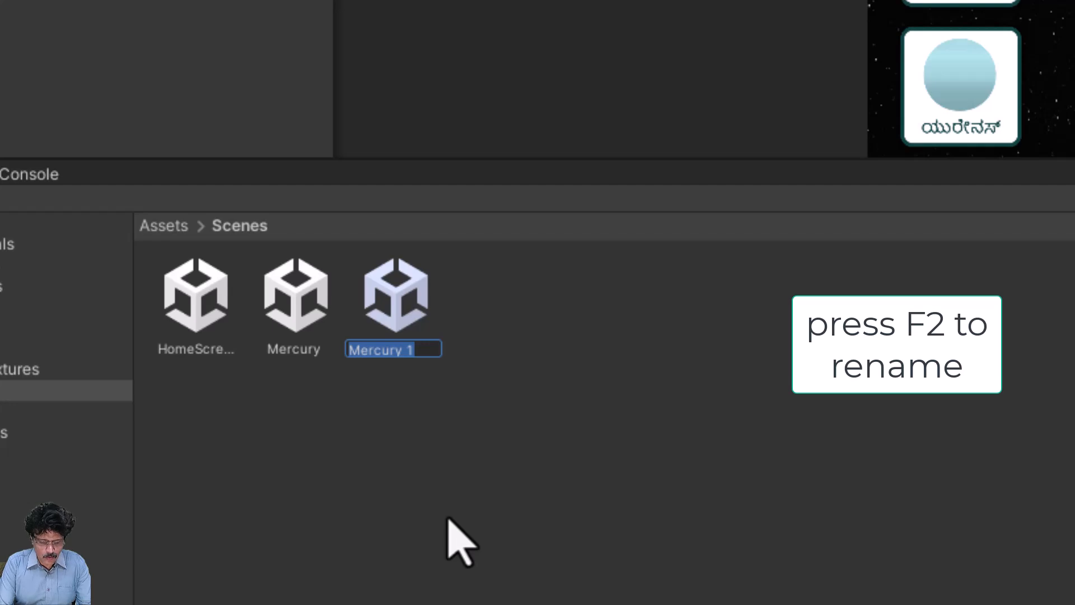
type("Venus")
key("Return")
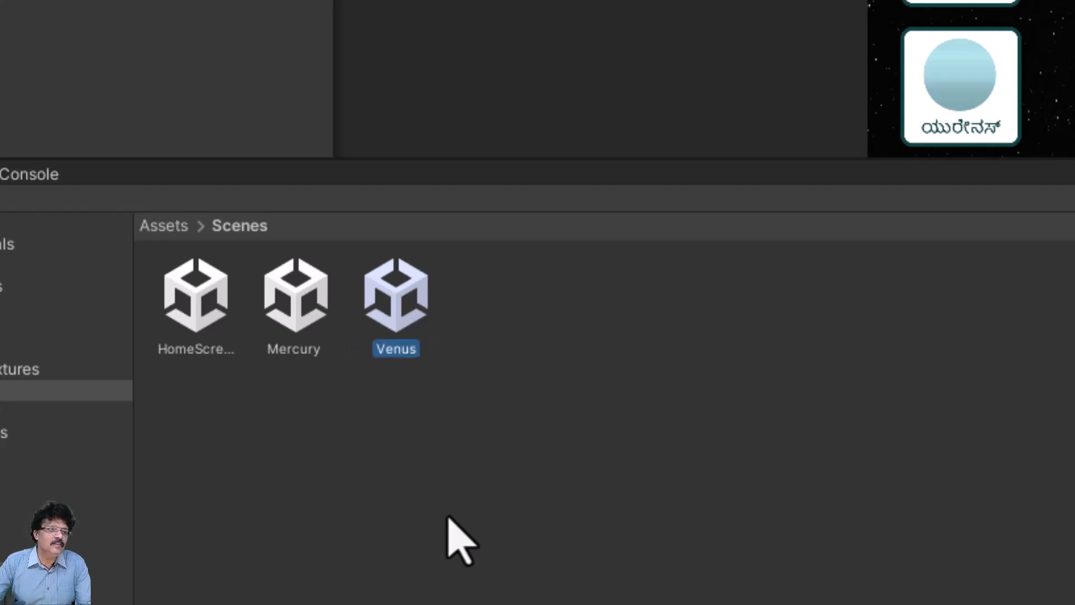
Open the Venus scene and rename its Mercury sphere object to Venus.
double_click(399, 318)
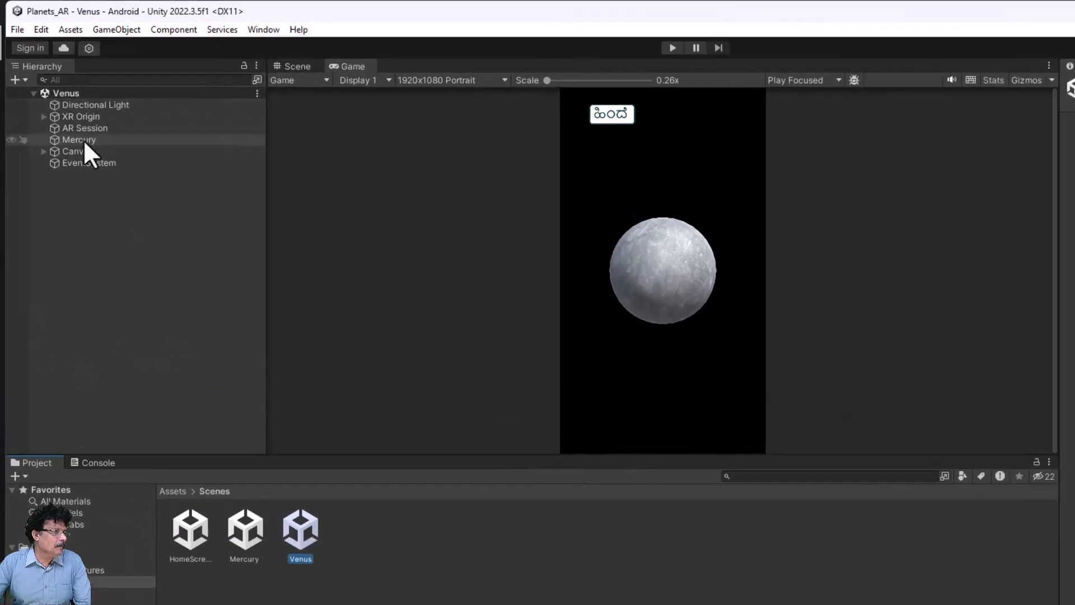
left_click(65, 108)
right_click(201, 335)
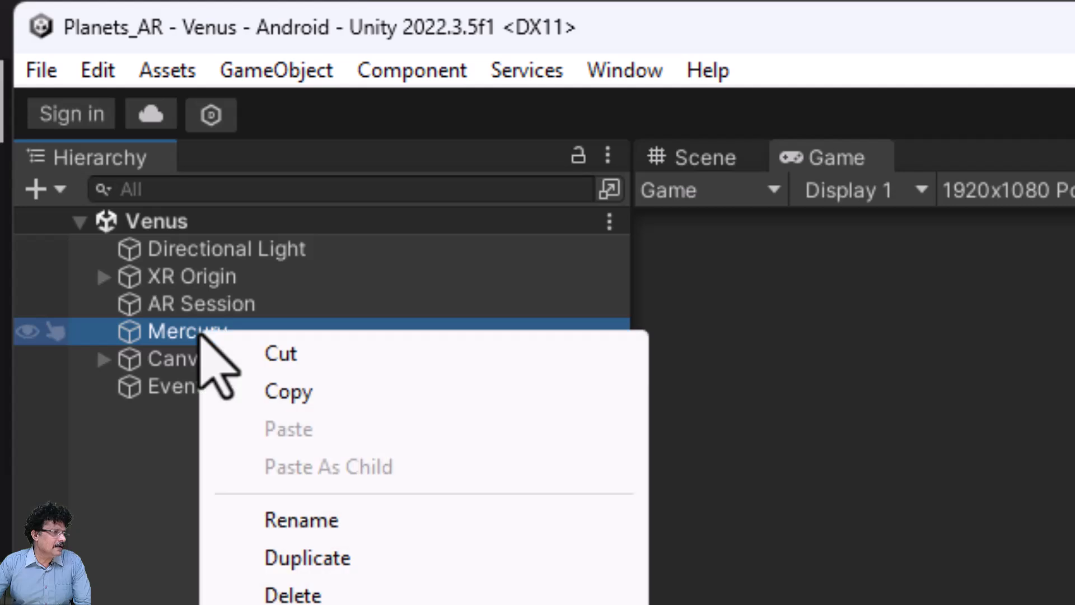
left_click(306, 516)
type("Venus")
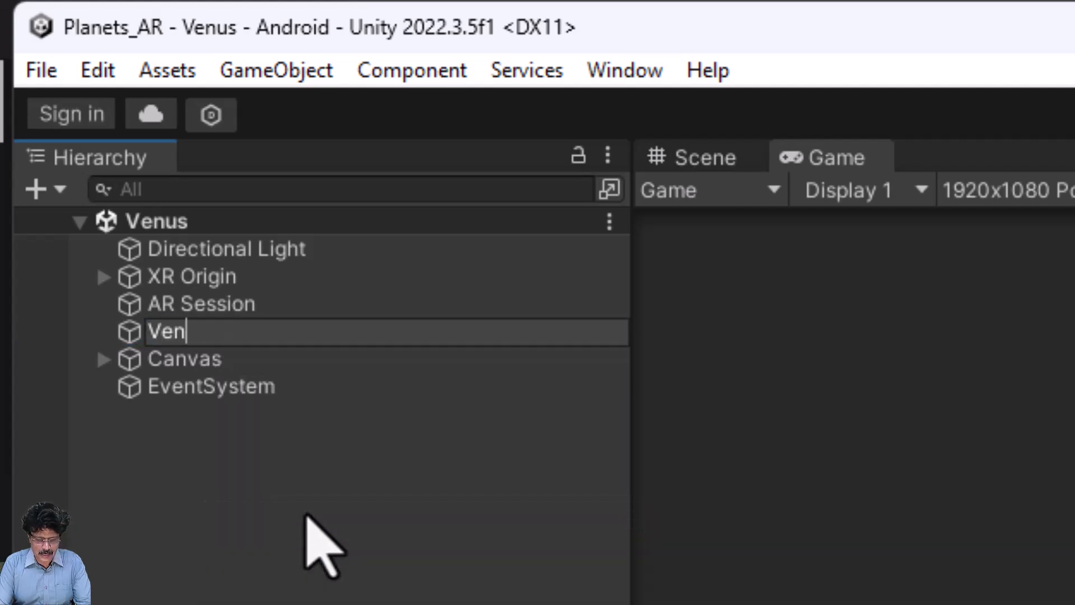
key("Return")
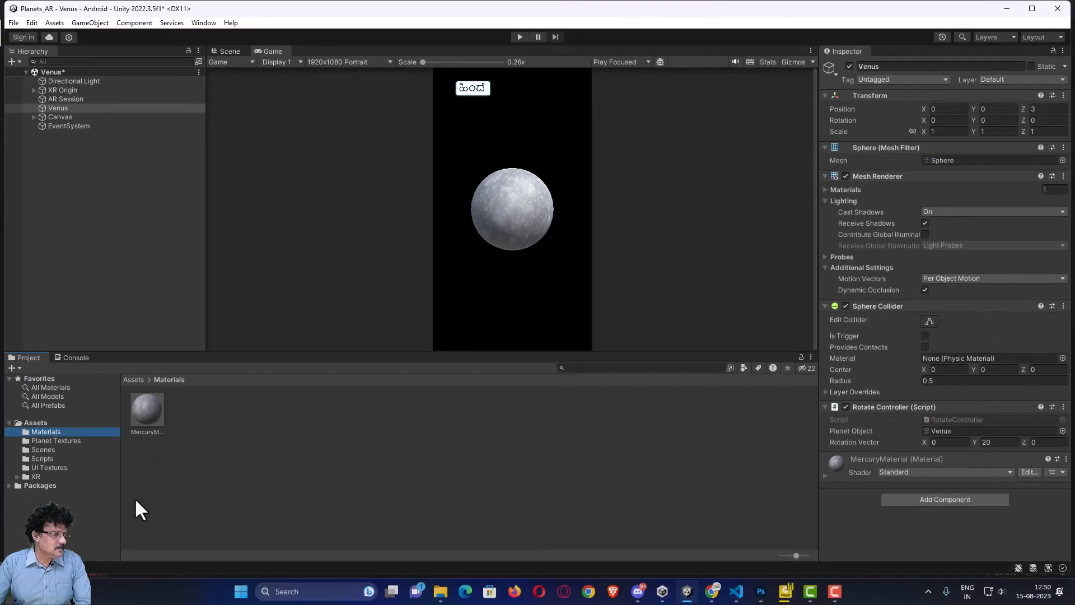
Duplicate MercuryMaterial in the Materials folder and rename the copy VenusMaterial.
left_click(146, 409)
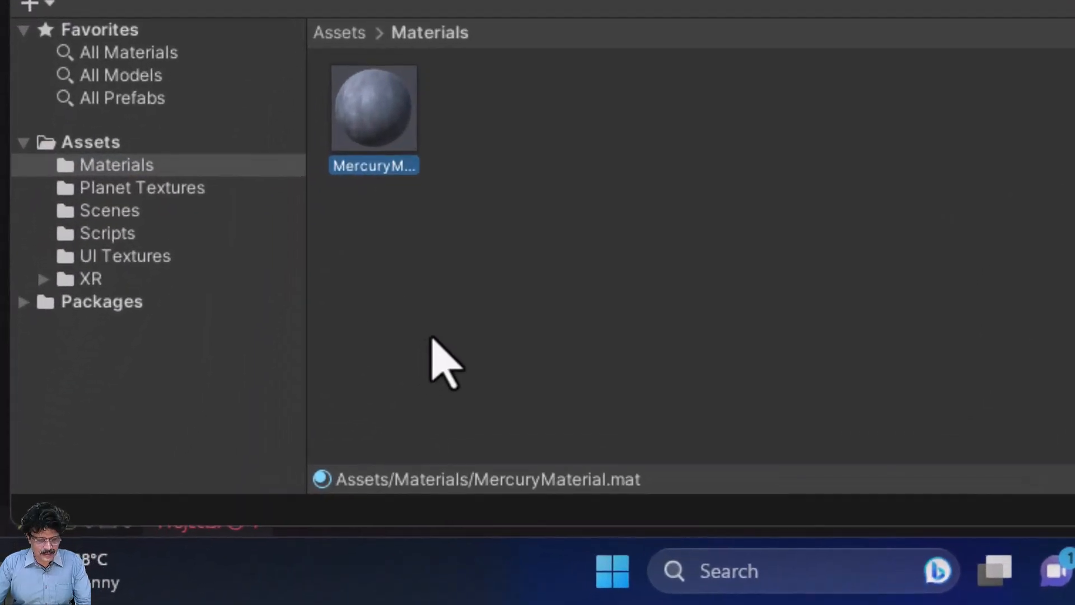
key("ctrl+d")
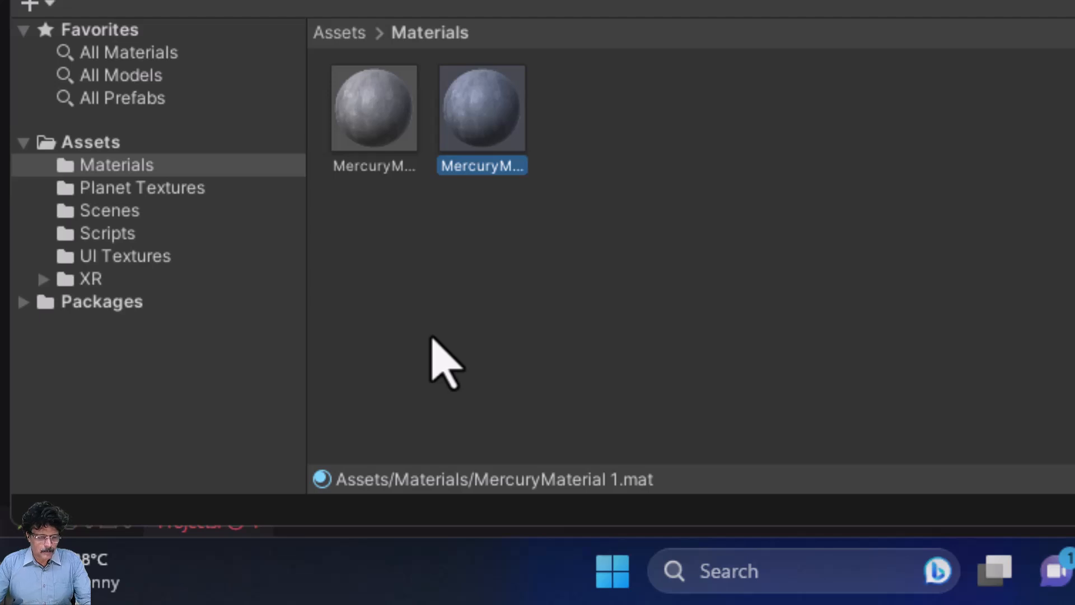
key("F2")
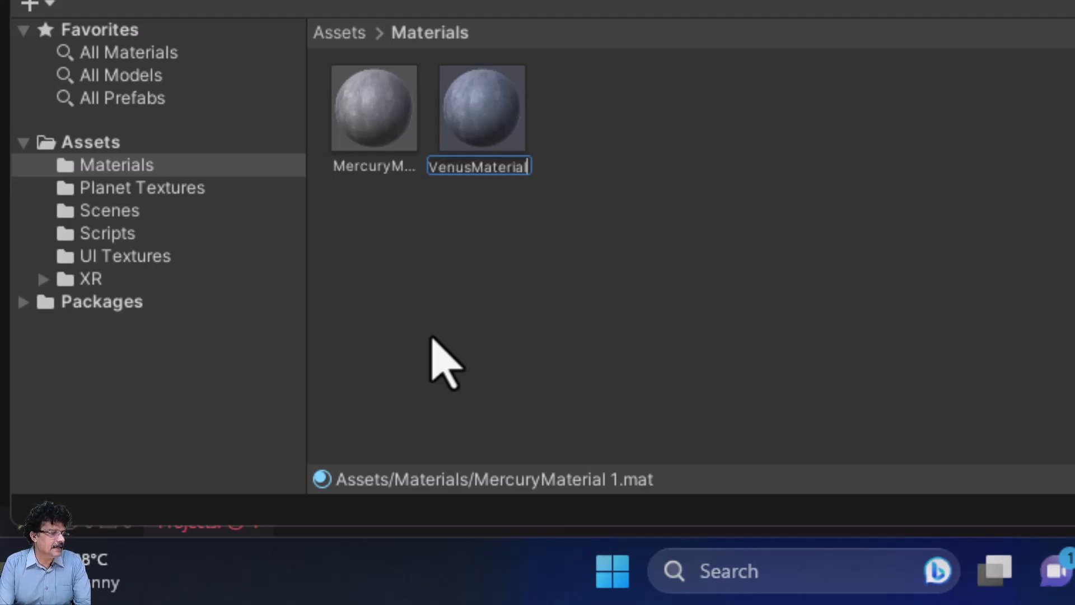
key("Return")
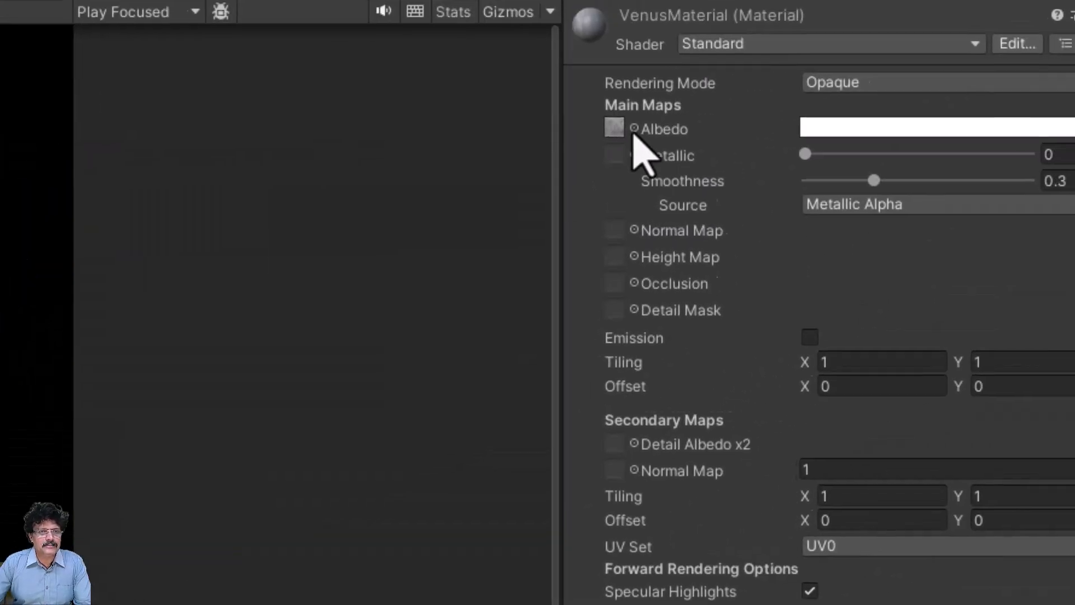
Assign the 2k Venus surface texture as the Albedo map of VenusMaterial.
left_click(642, 125)
scroll(750, 392, "down", 2)
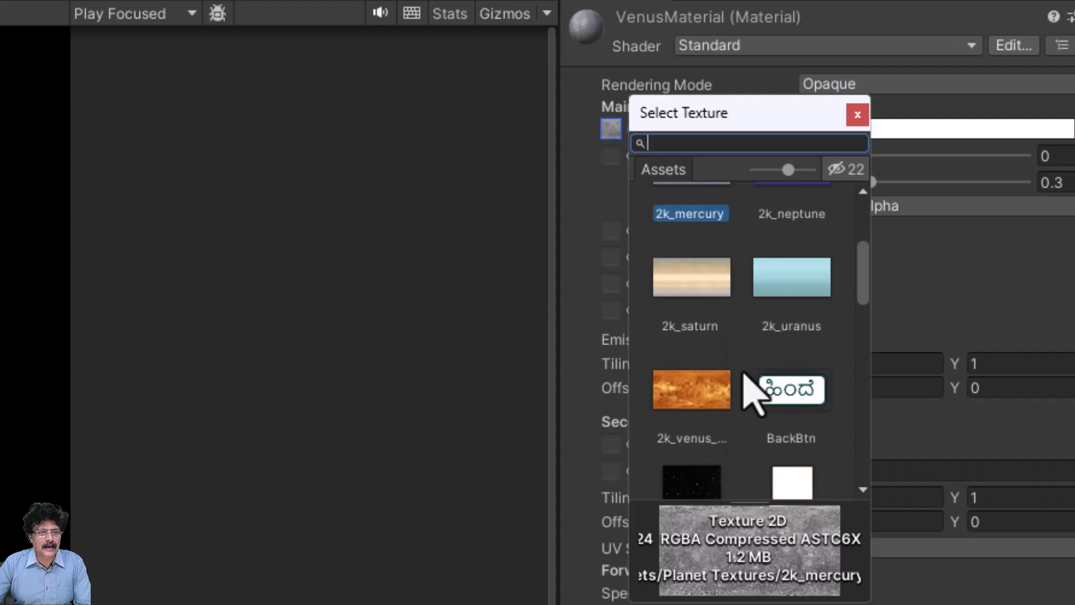
left_click(700, 403)
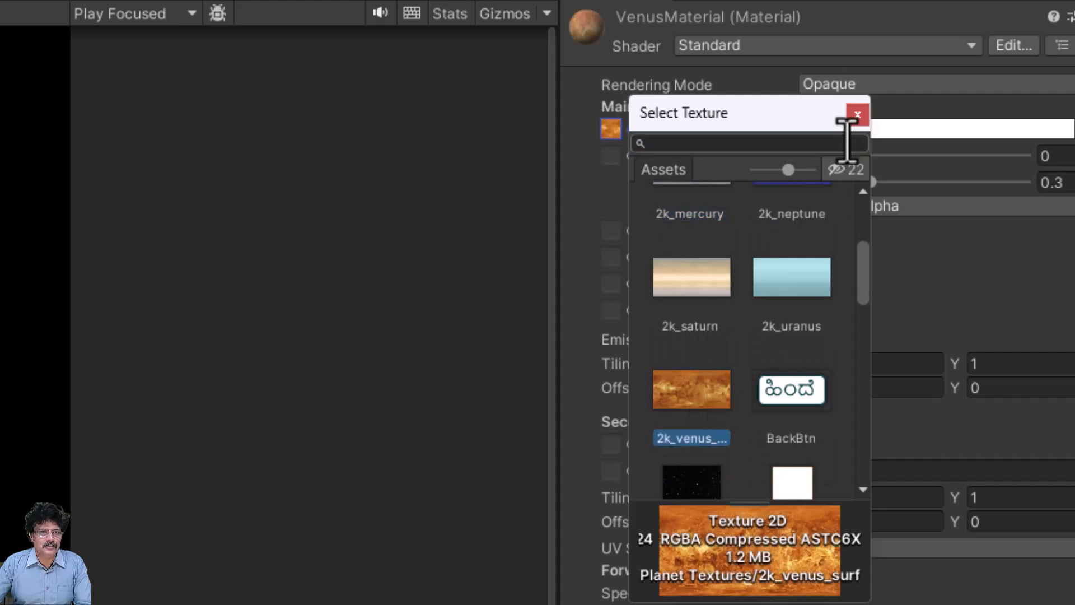
left_click(856, 115)
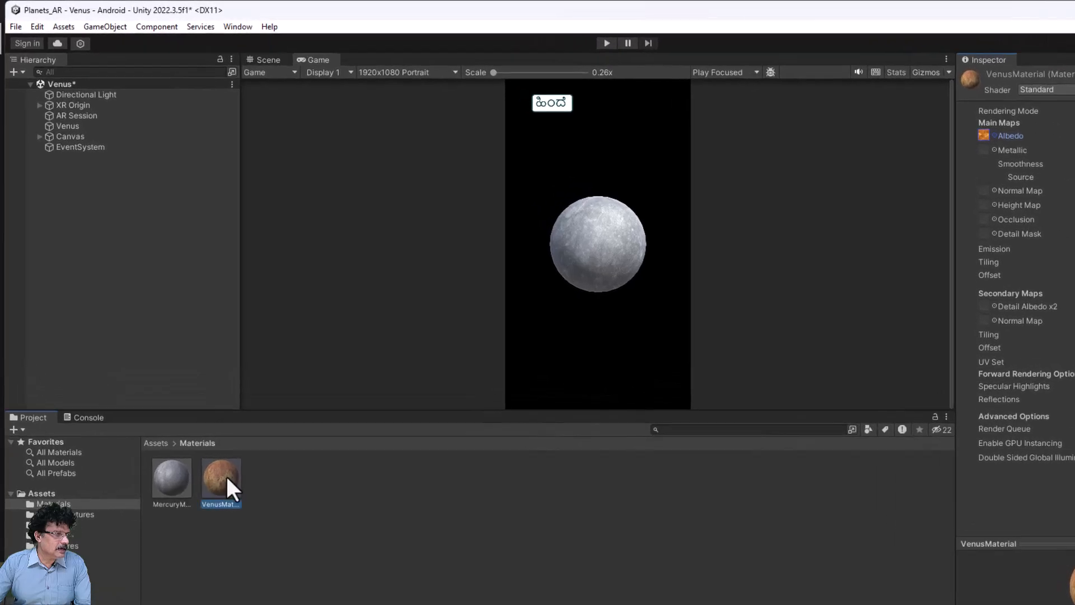
Apply VenusMaterial to the Venus sphere object and save the Venus scene.
left_click_drag(226, 475, 94, 154)
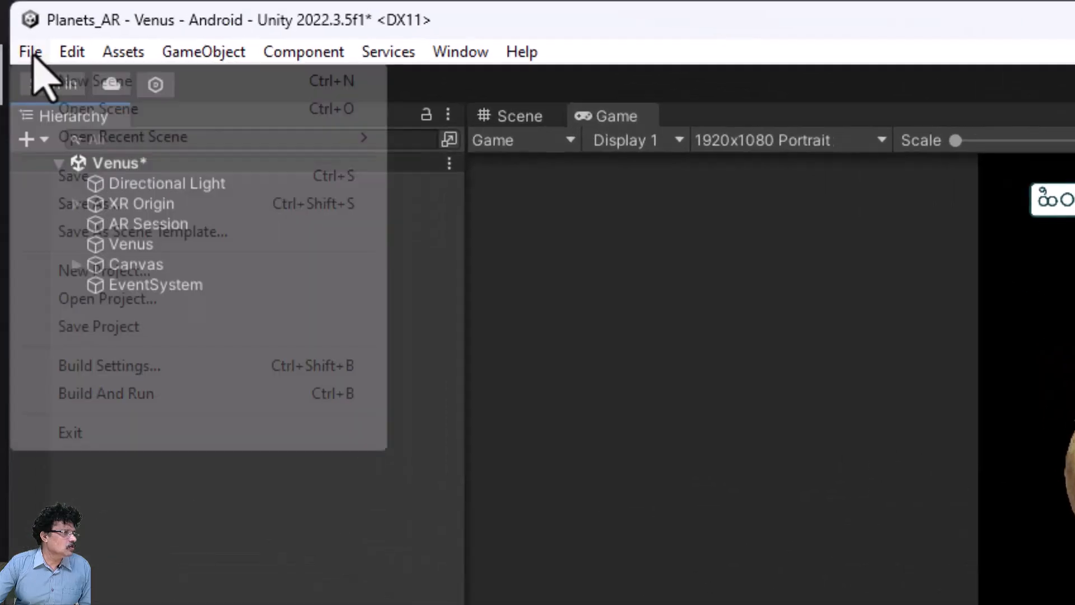
left_click(14, 24)
left_click(36, 84)
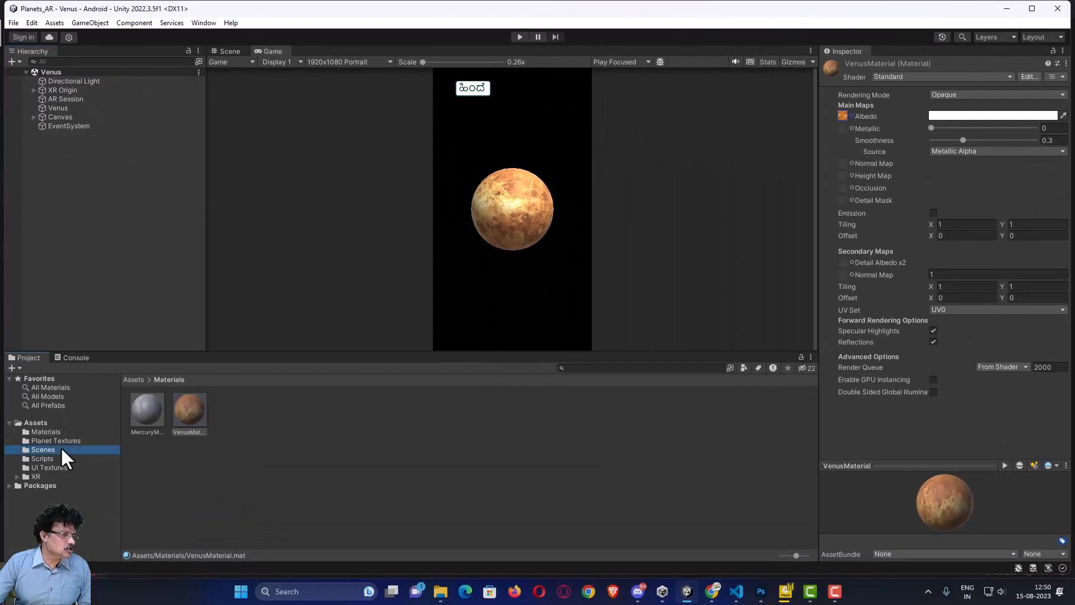
Open the HomeScreen scene and expand UI_canvas and ButtonHandler to list the planet buttons.
left_click(60, 448)
left_click(148, 408)
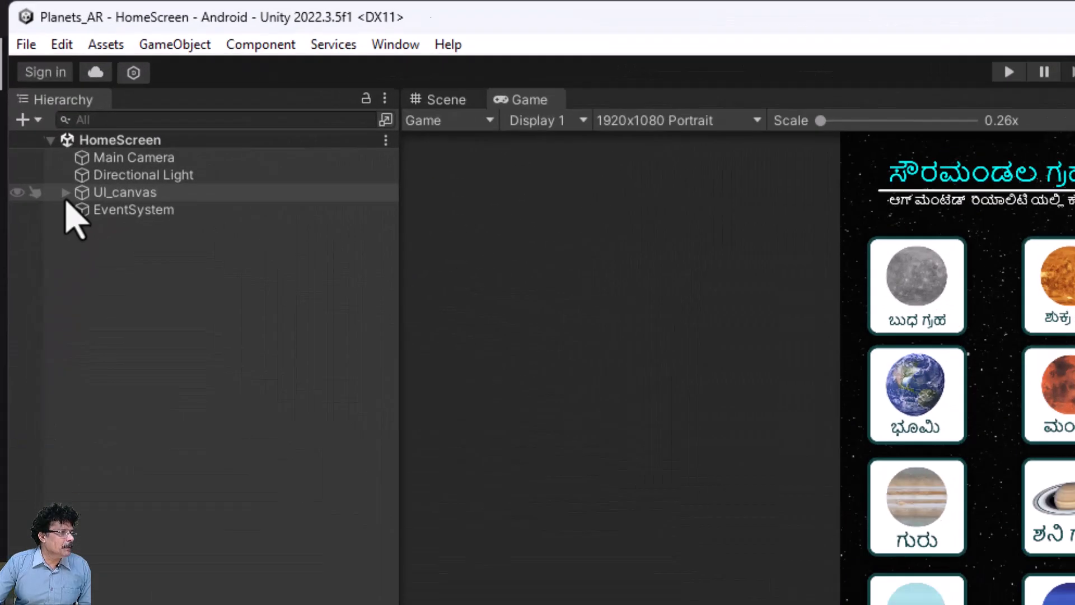
left_click(107, 312)
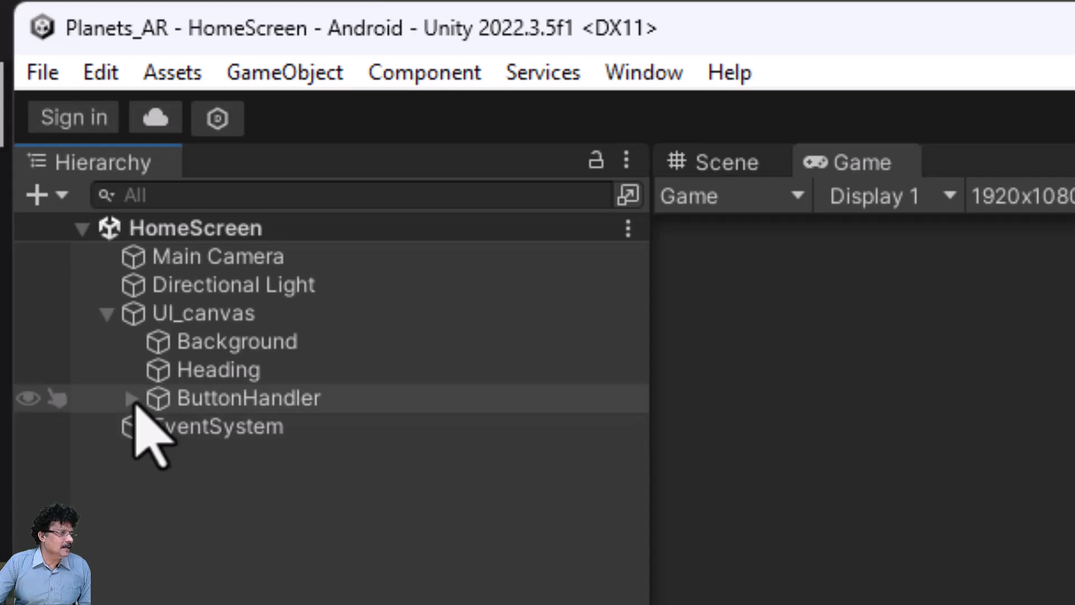
left_click(131, 398)
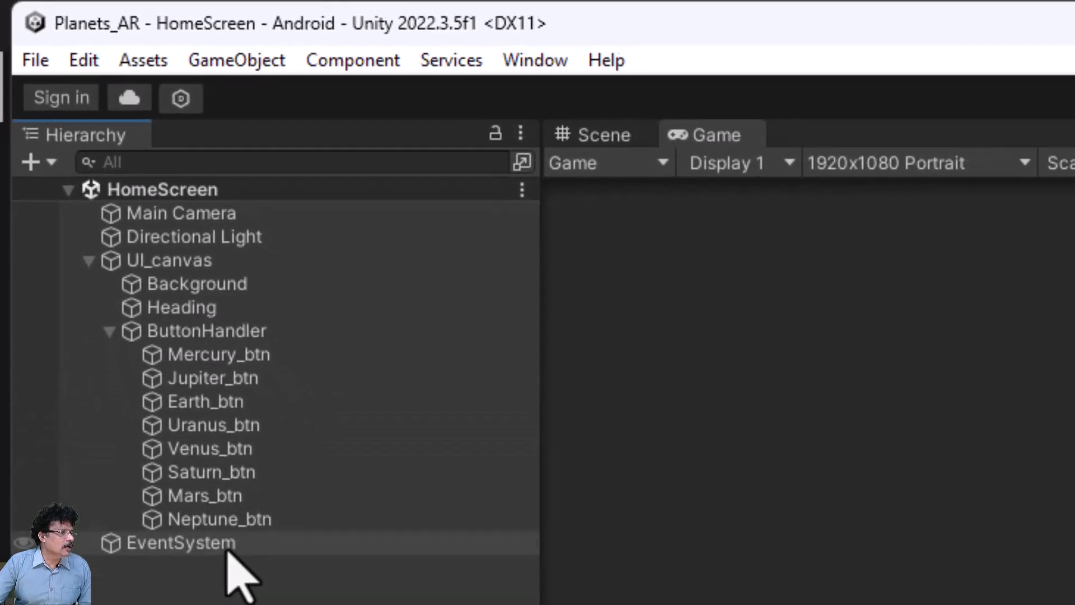
Add a Button component to the Venus_btn object under ButtonHandler.
left_click(209, 439)
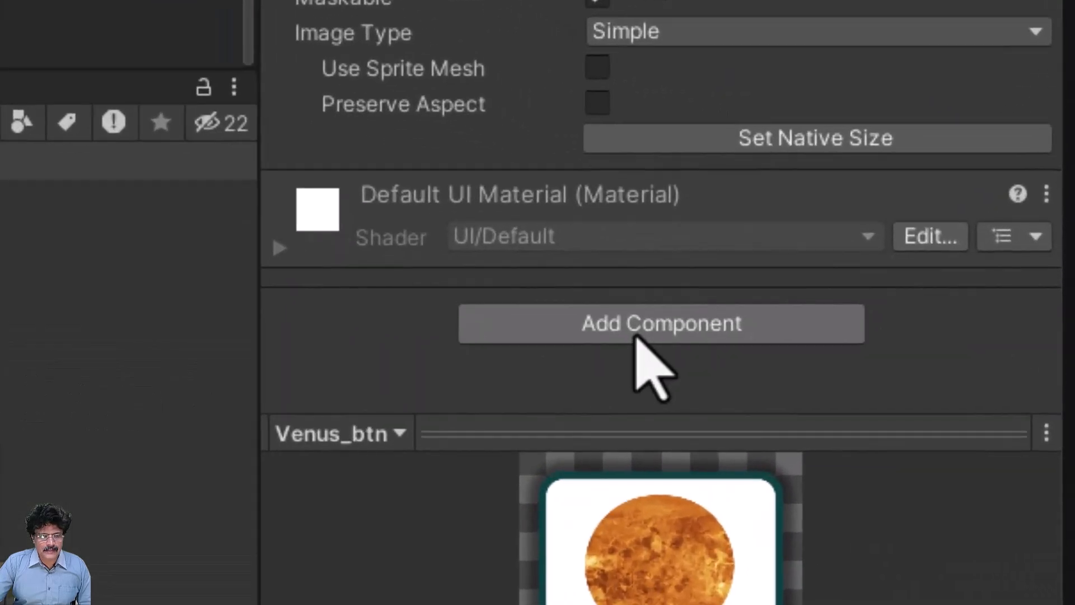
left_click(937, 434)
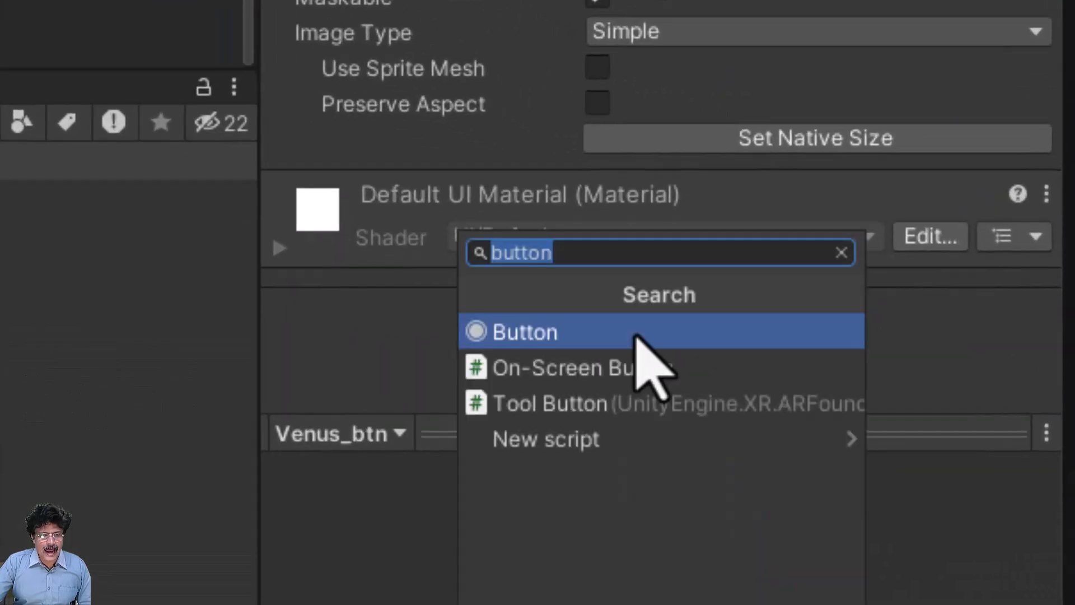
left_click(636, 334)
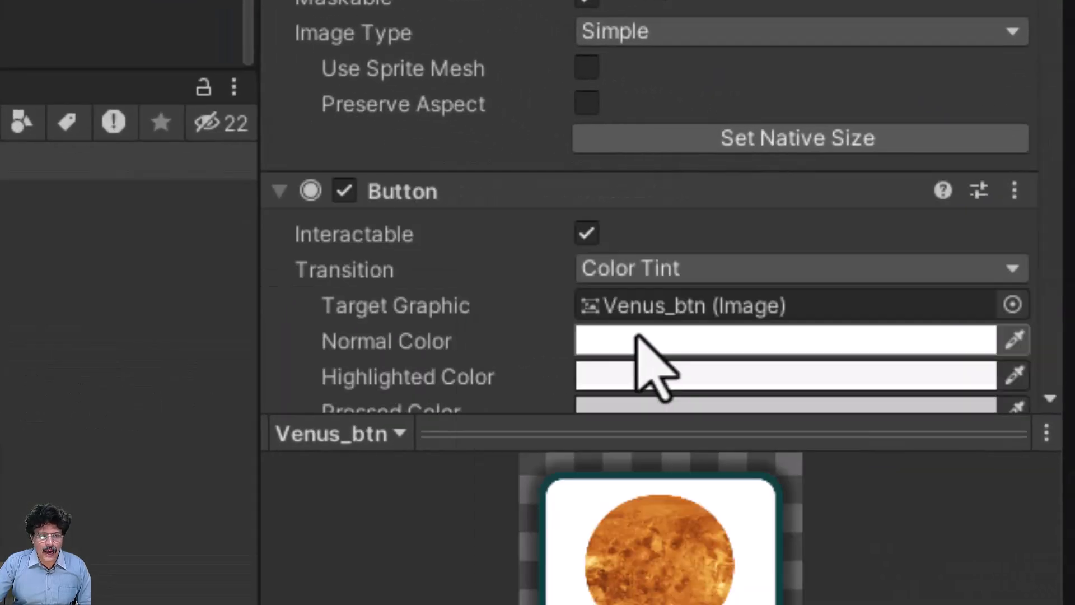
Set the Highlighted Color of Venus_btn's Button component to a light yellow-green.
scroll(638, 339, "down", 3)
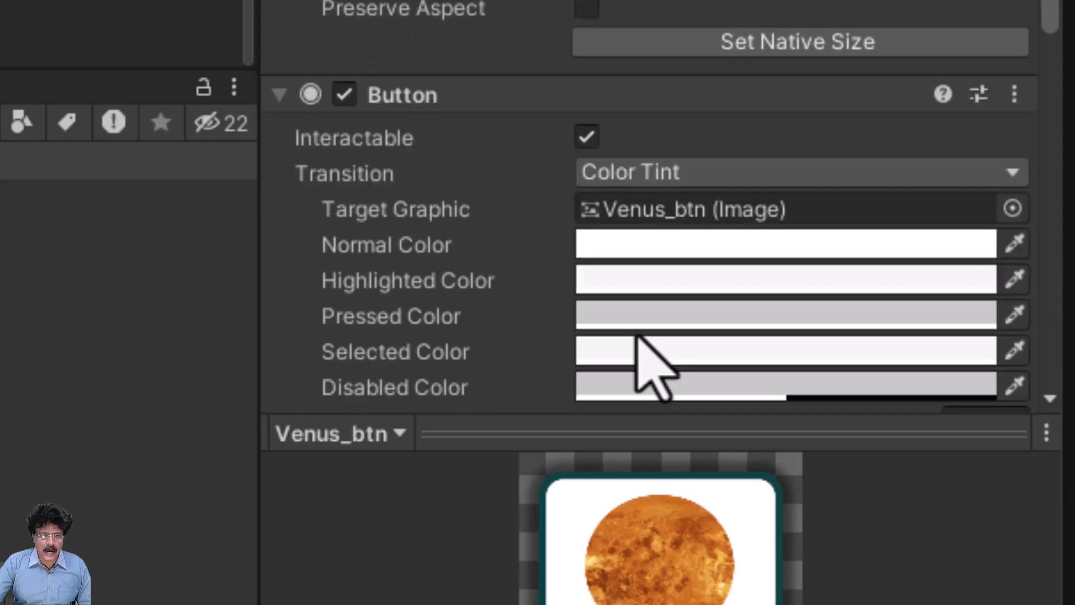
left_click(658, 287)
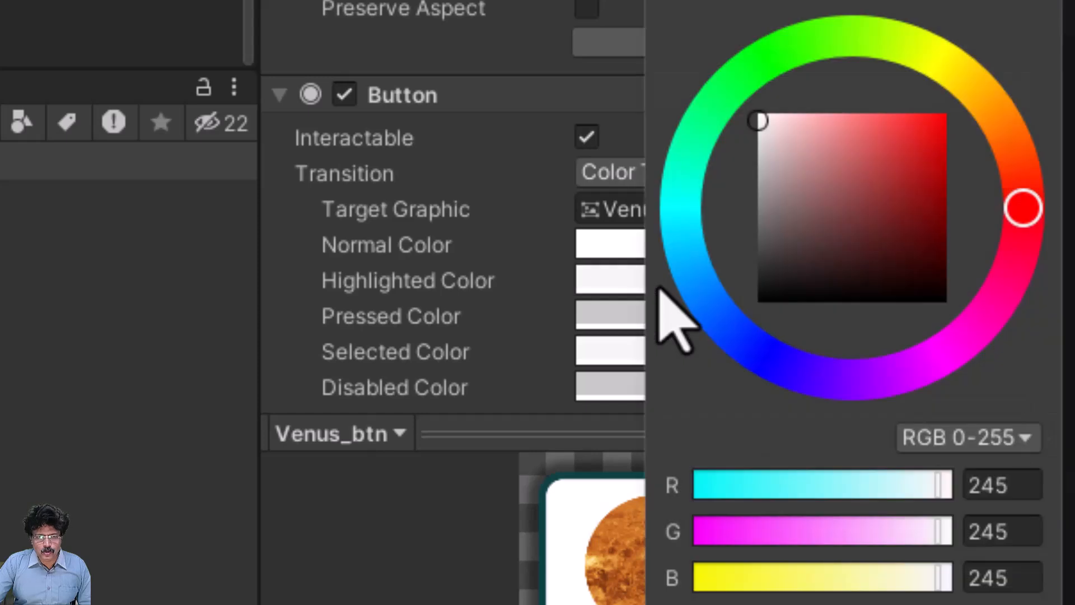
left_click(888, 42)
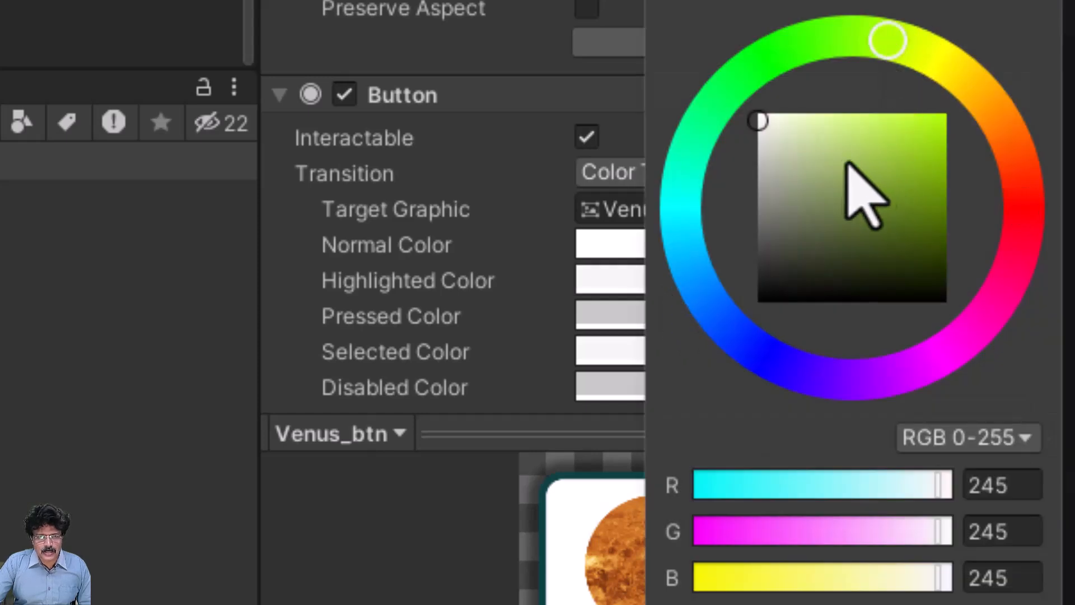
left_click(846, 113)
left_click(786, 225)
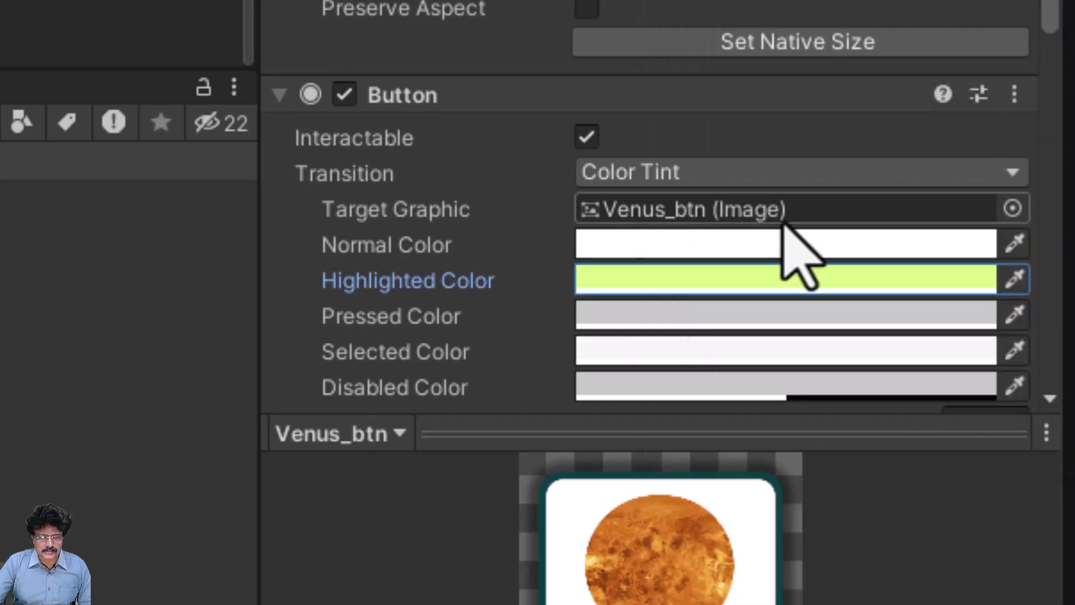
Add an On Click event to Venus_btn's Button component and assign the ButtonHandler object to it.
scroll(789, 235, "down", 12)
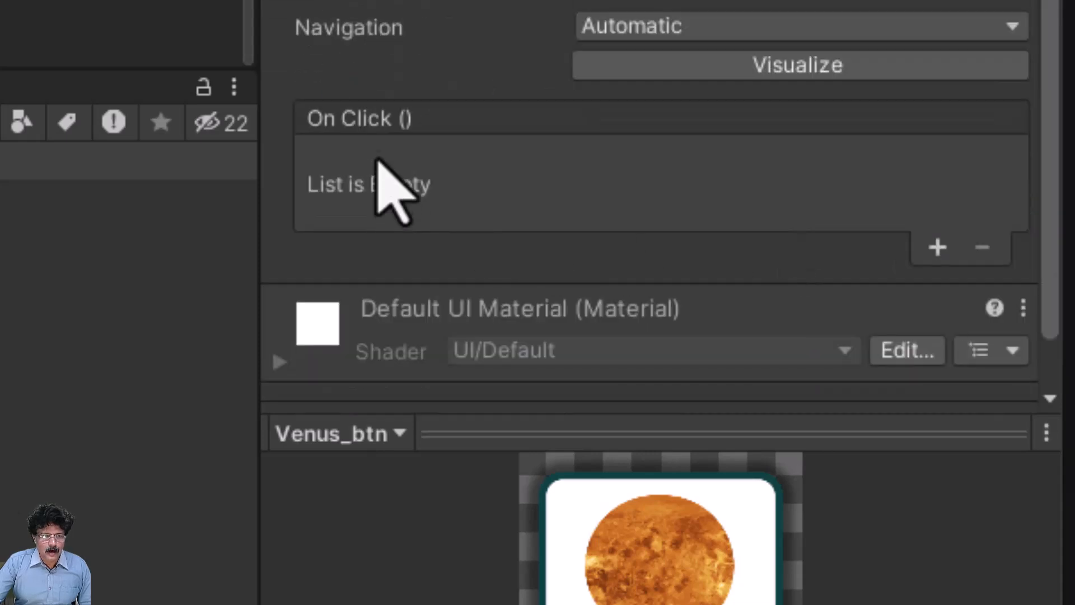
left_click(937, 248)
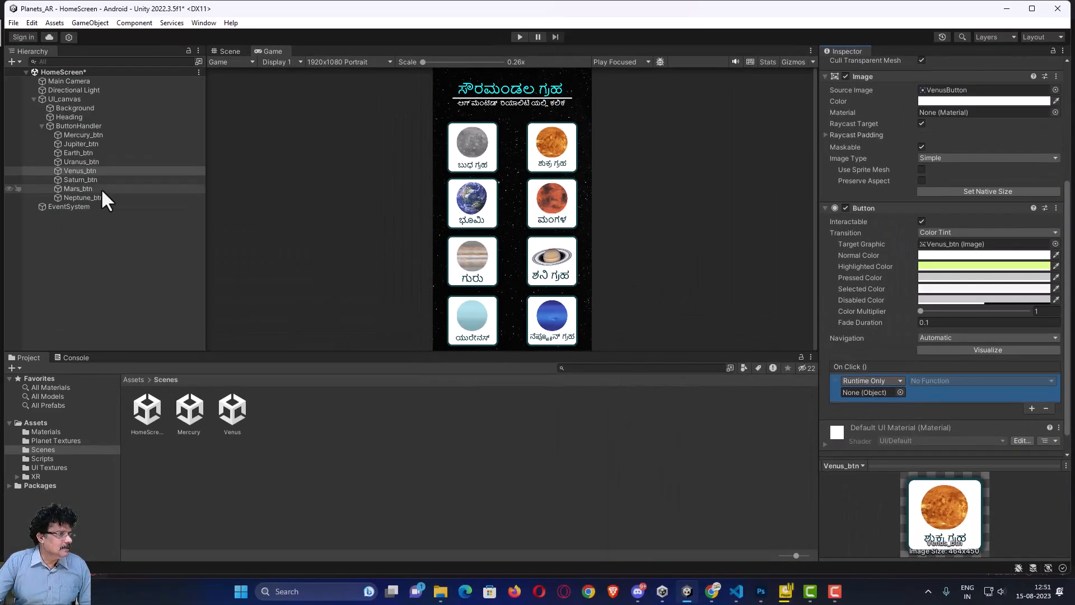
left_click_drag(72, 124, 863, 413)
left_click_drag(422, 306, 442, 250)
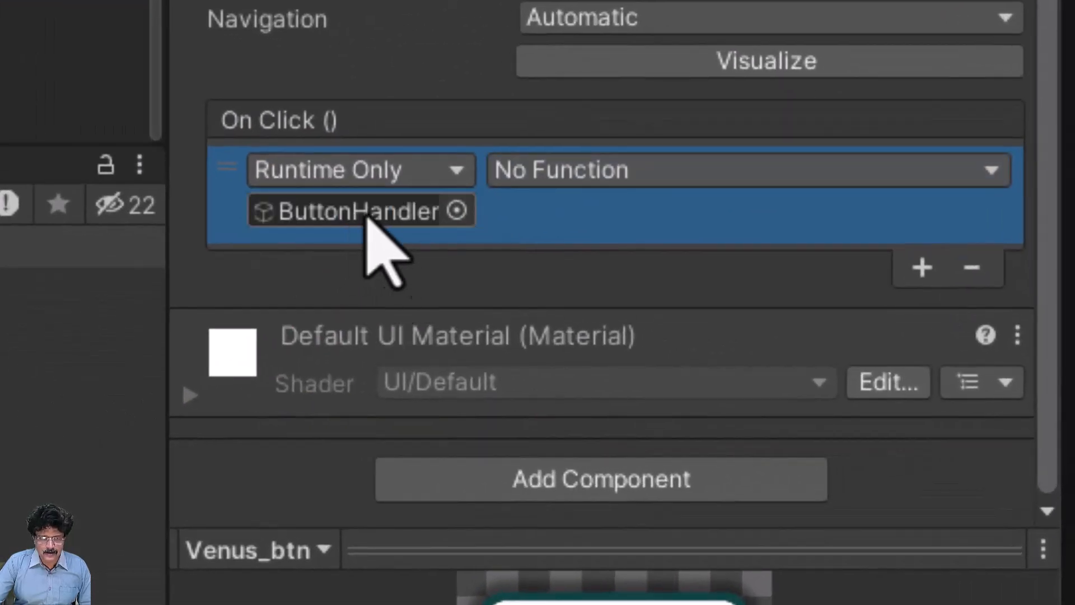
Set Venus_btn's On Click function to SceneController.SwitchScene with the Venus scene's name as its argument, and save the HomeScreen scene.
left_click(632, 171)
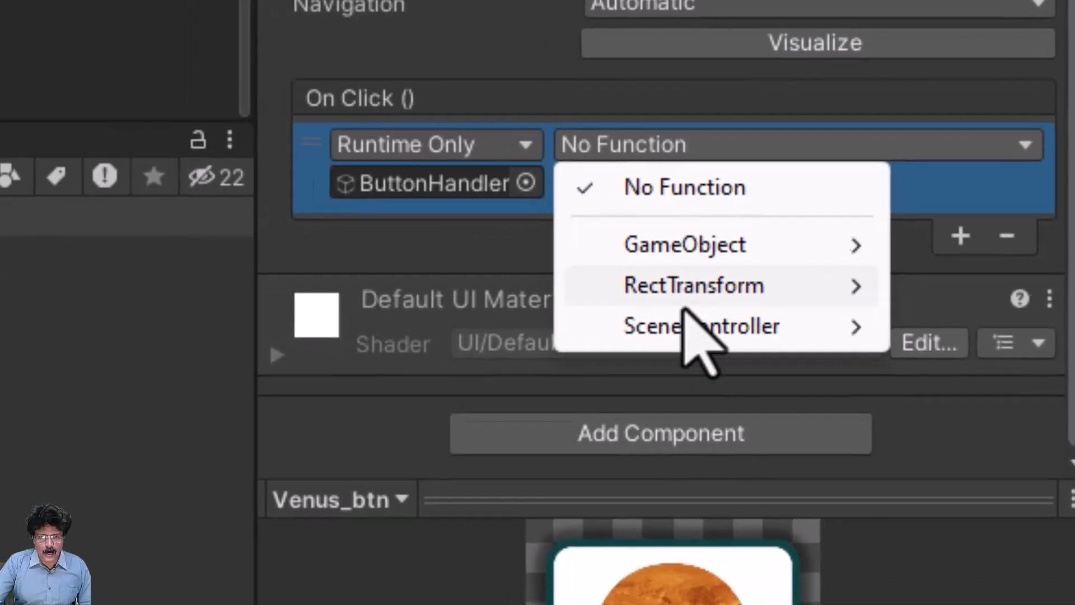
mouse_move(624, 364)
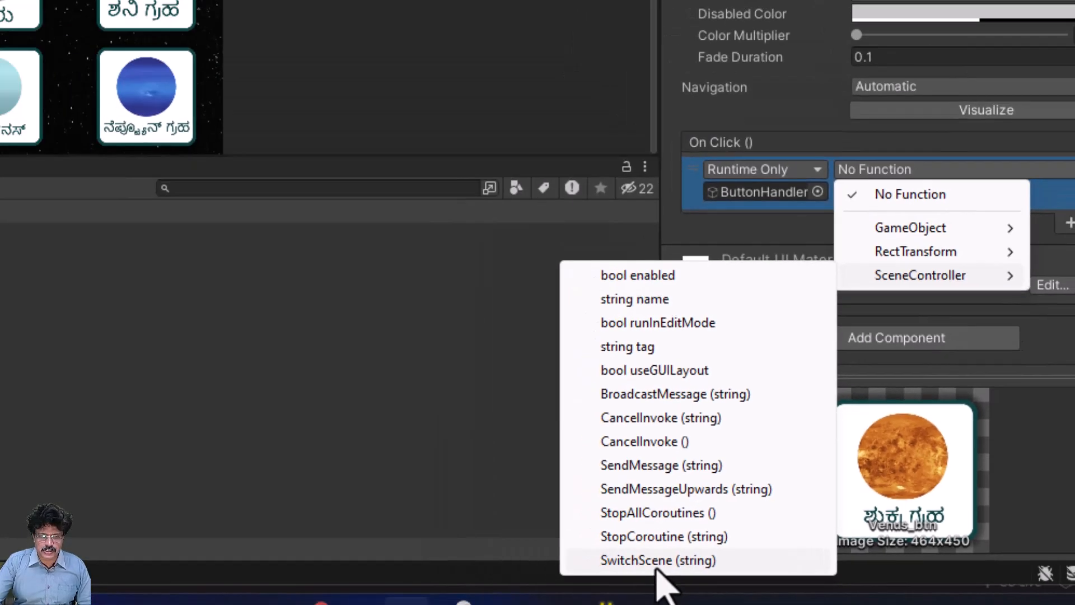
left_click(561, 561)
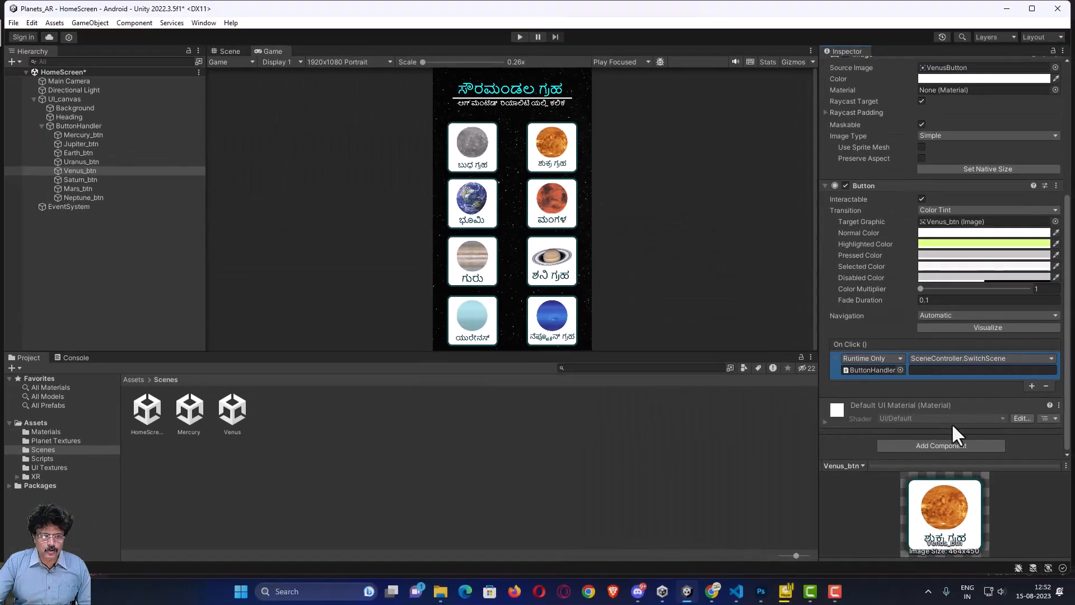
left_click(941, 370)
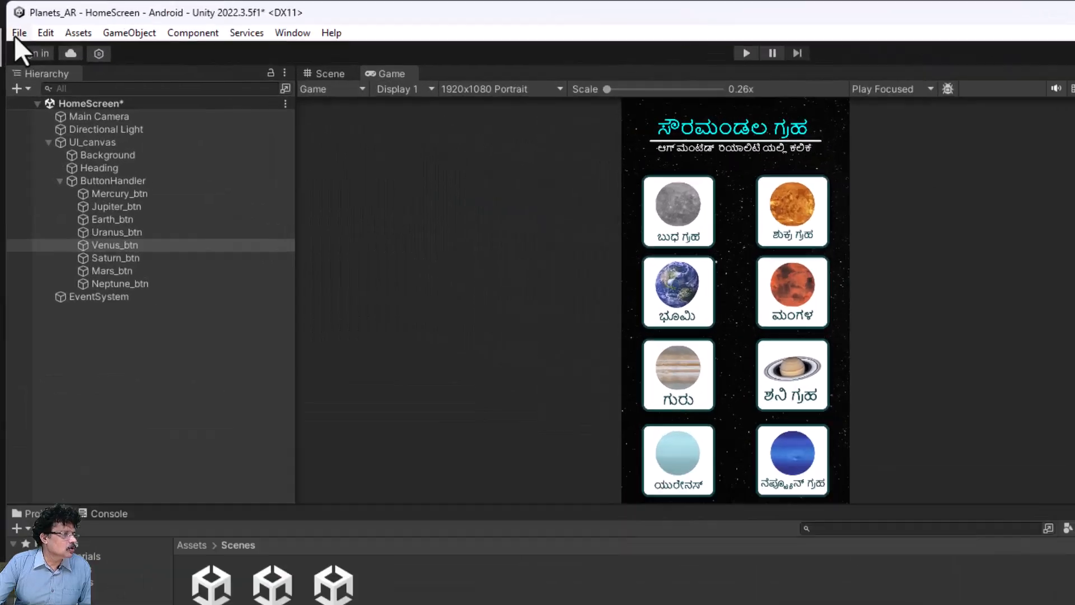
left_click(17, 31)
left_click(73, 204)
Add the Venus scene to Scenes In Build in the Build Settings and save the project.
left_click(28, 62)
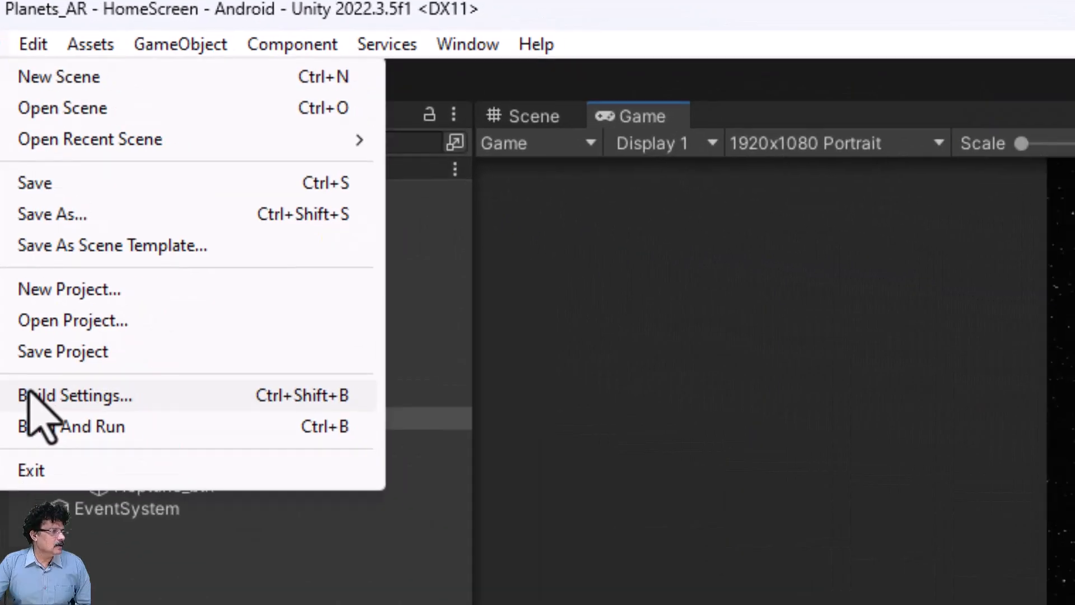
left_click(78, 428)
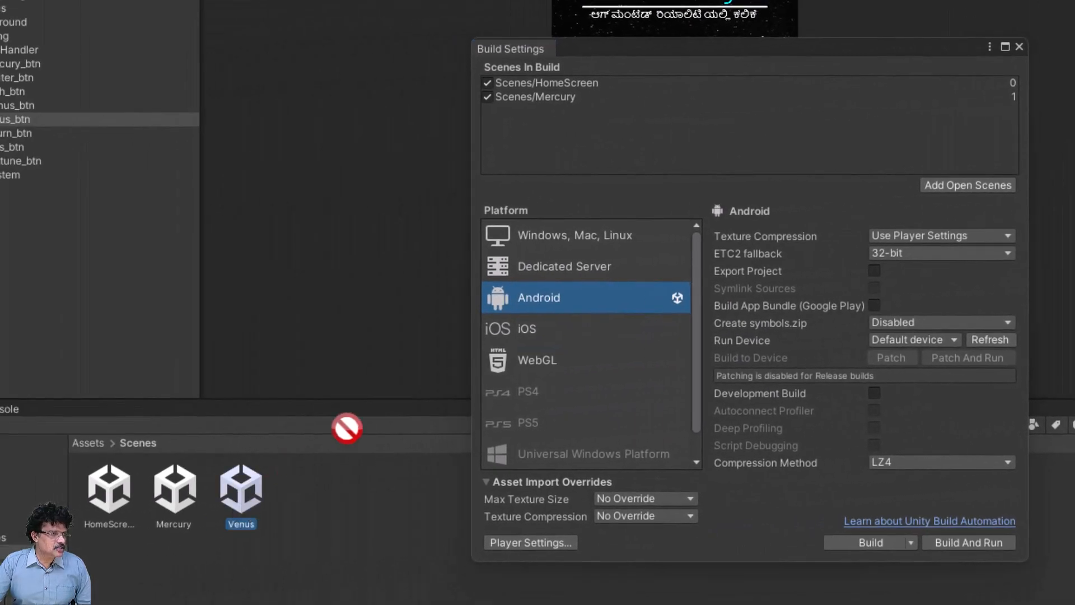
left_click_drag(346, 428, 558, 157)
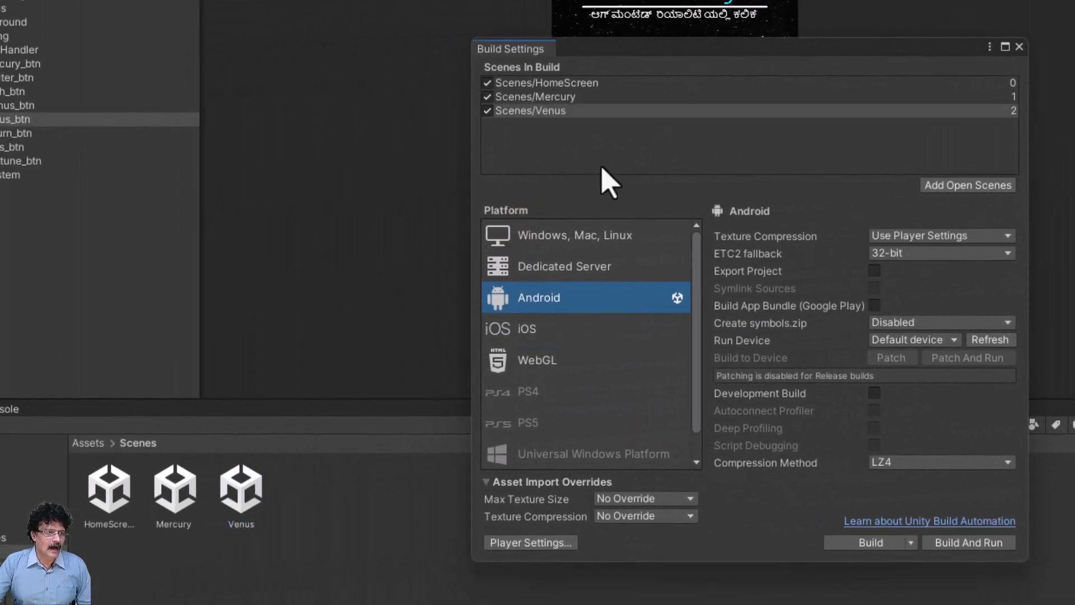
left_click(1019, 46)
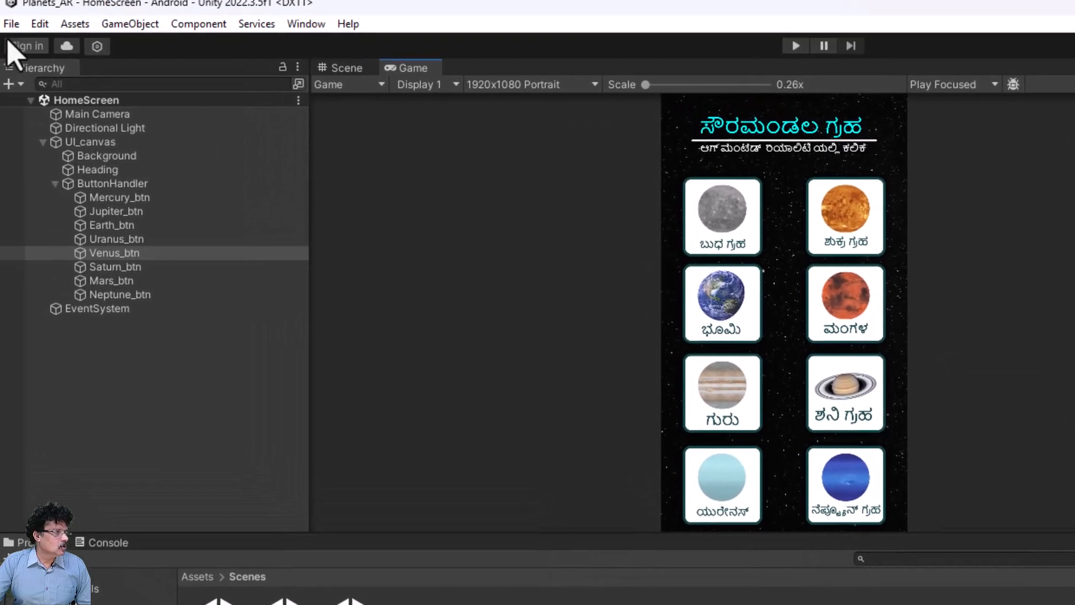
left_click(13, 21)
left_click(40, 120)
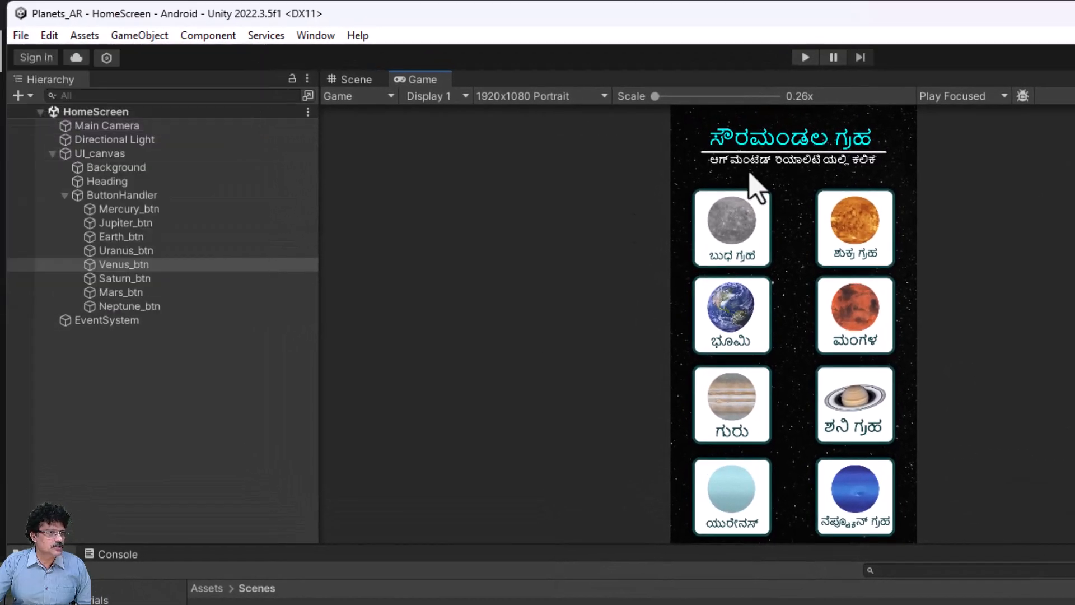
Play-test the HomeScreen by opening the Venus and Mercury scenes, returning with the back button each time, and stop play mode.
left_click(802, 59)
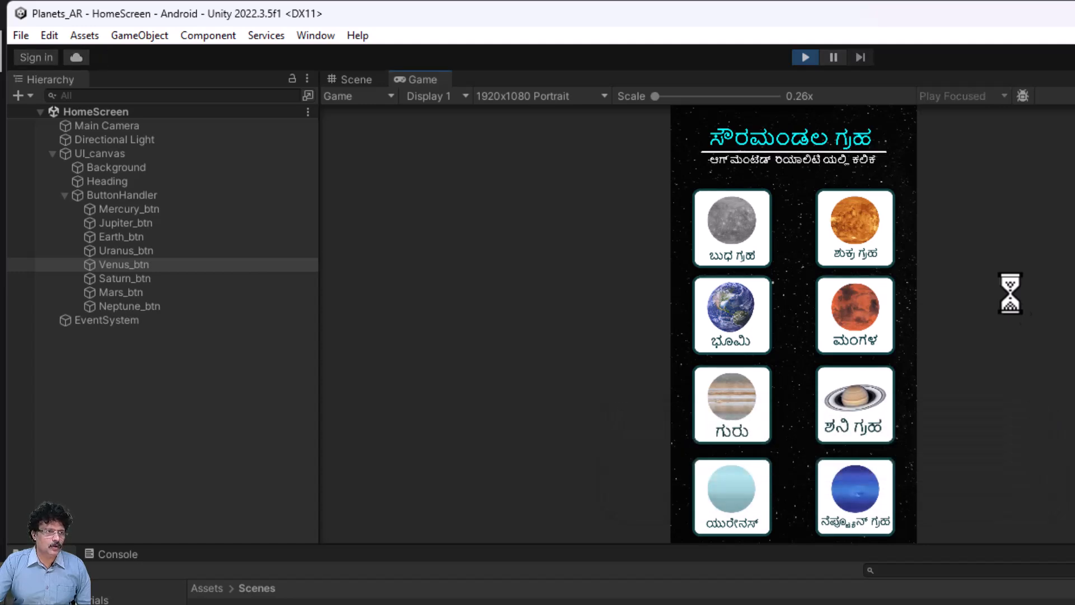
left_click(862, 220)
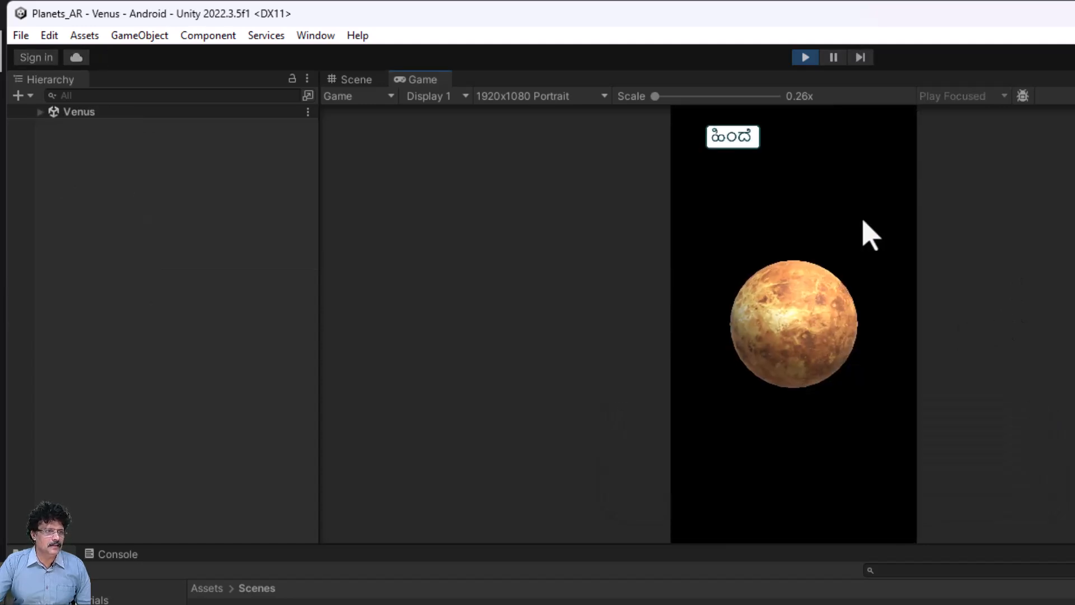
left_click(733, 138)
left_click(735, 220)
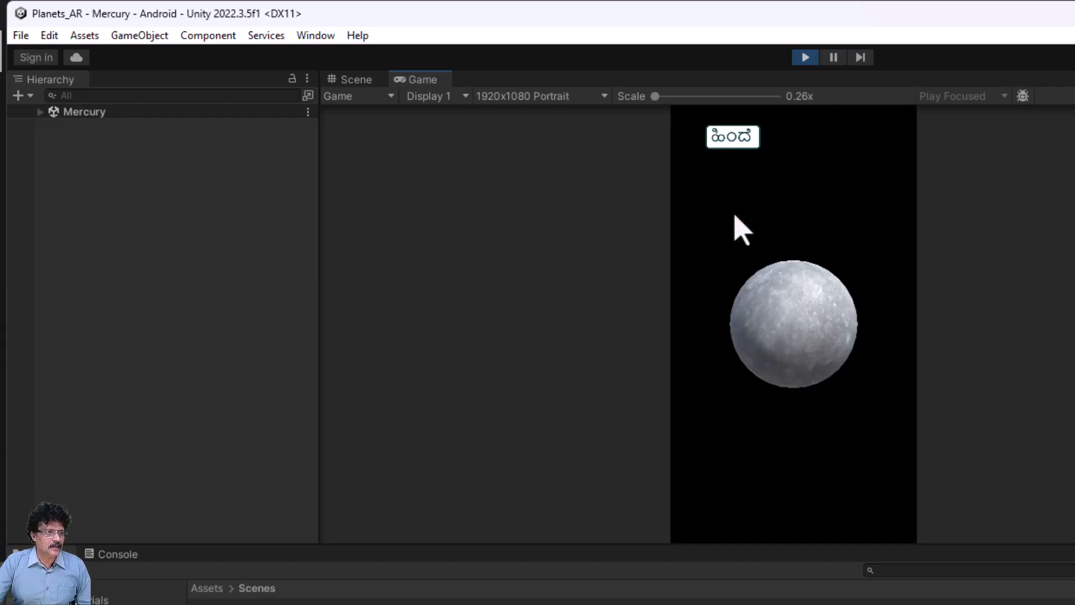
left_click(732, 139)
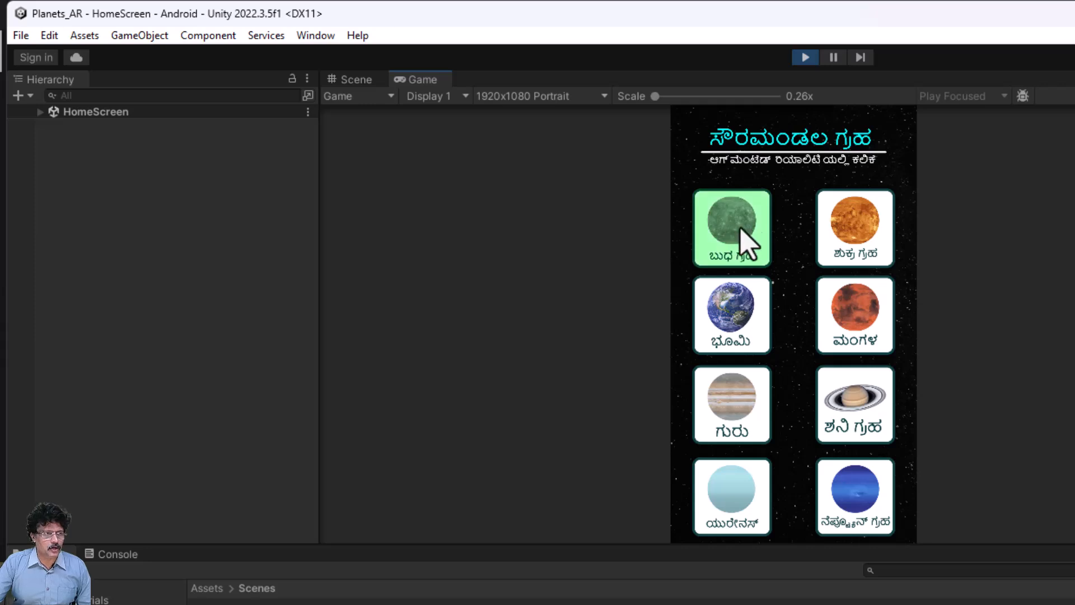
left_click(805, 57)
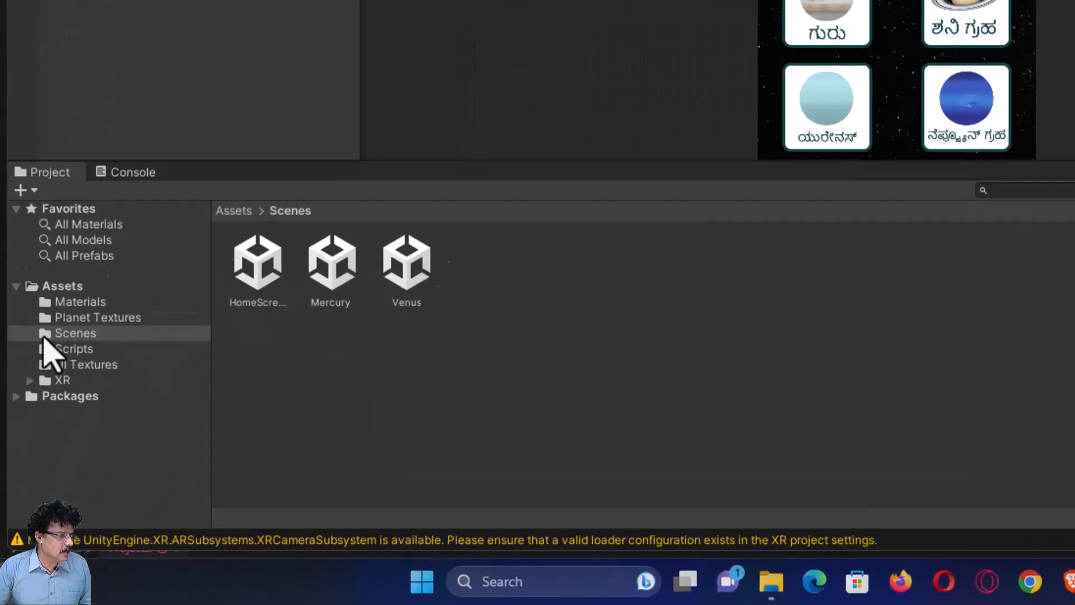
Duplicate the Venus scene in the Scenes folder and rename the copy Earth.
left_click(26, 452)
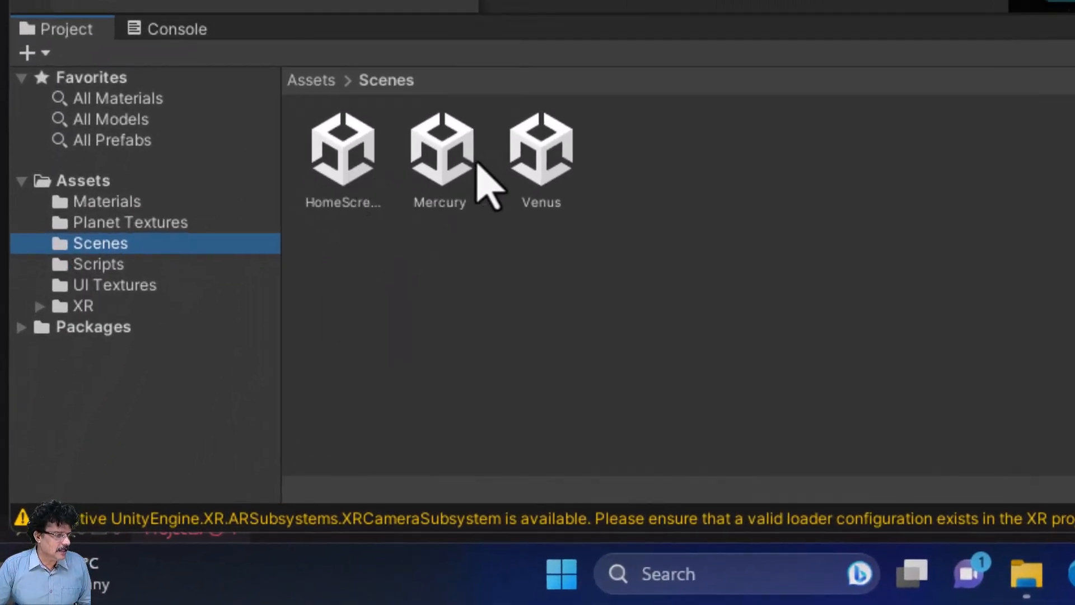
left_click(533, 157)
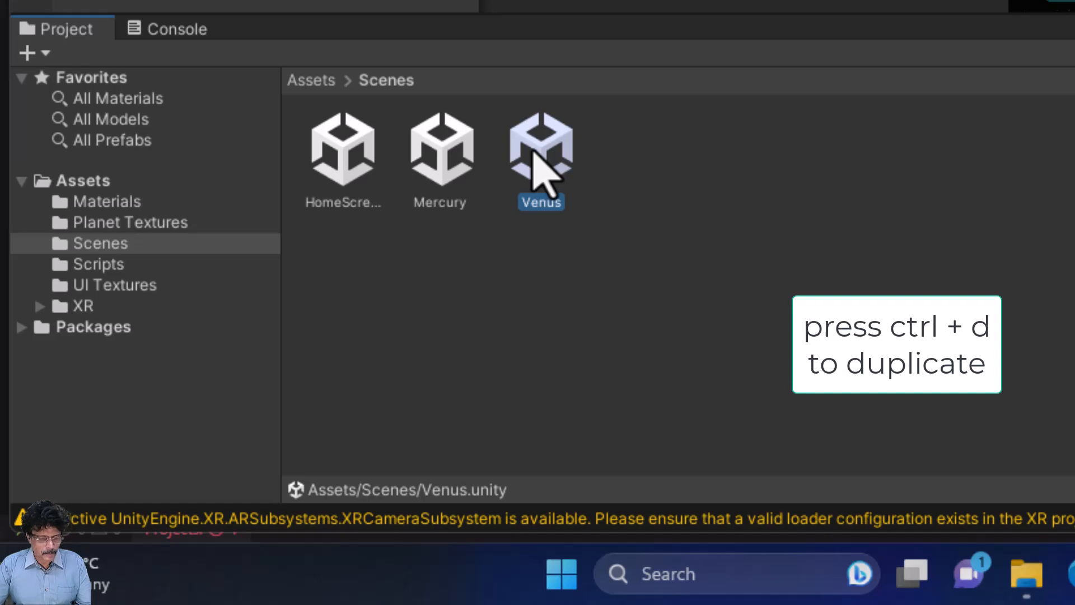
key("ctrl+d")
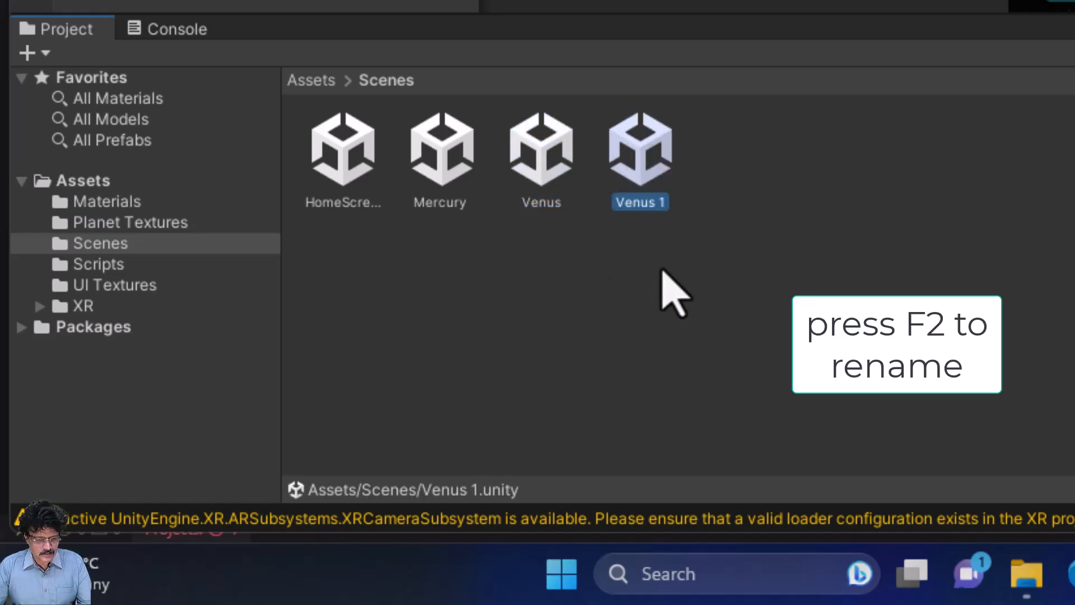
key("F2")
type("Ear")
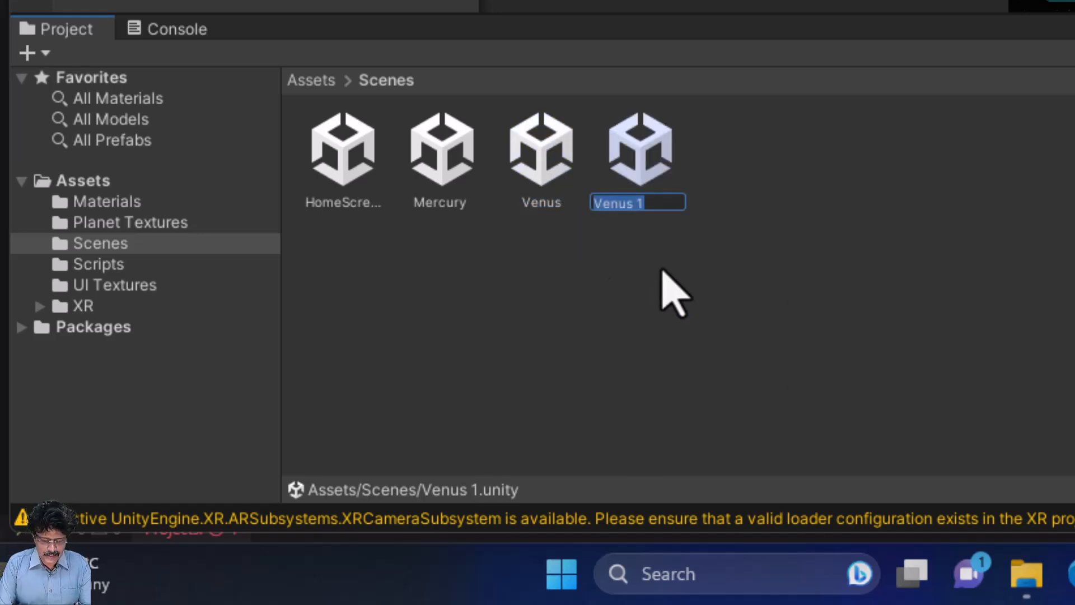
key("Return")
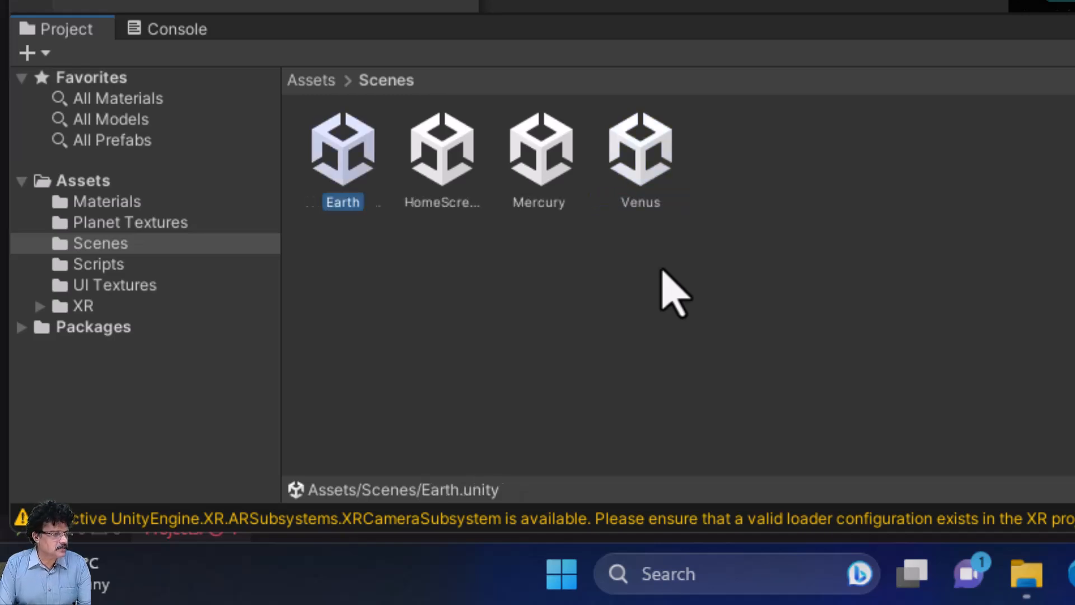
Open the Earth scene and rename its Venus sphere object Earth.
double_click(343, 163)
left_click(82, 146)
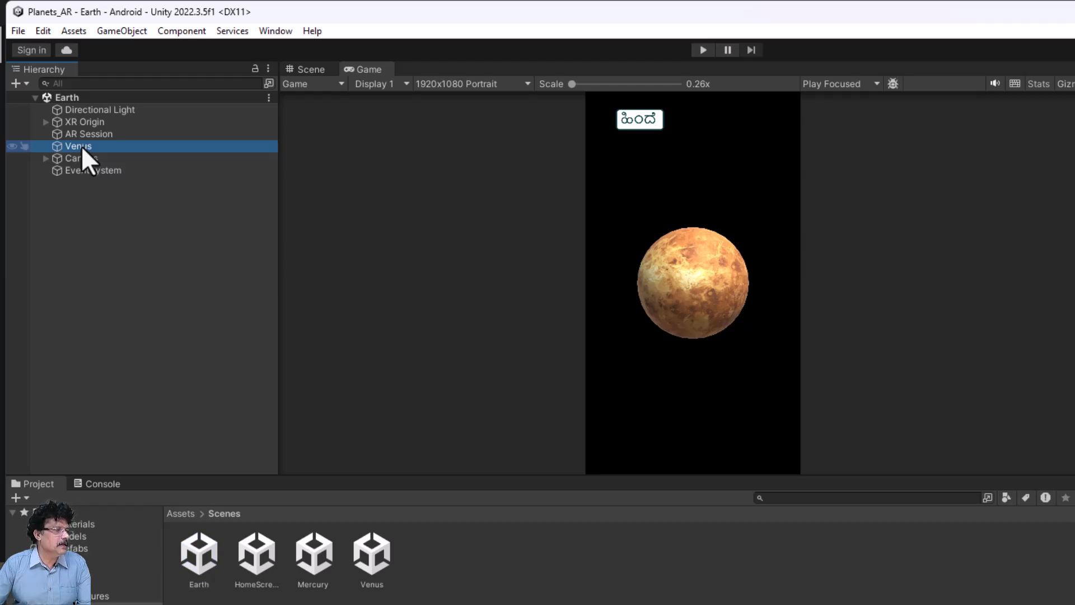
right_click(82, 146)
left_click(122, 229)
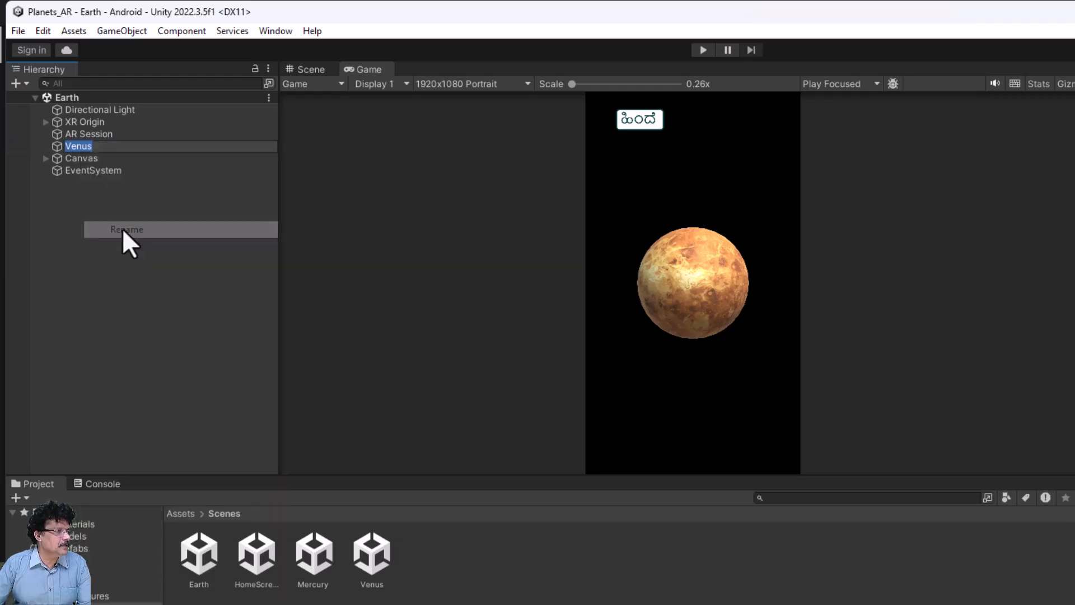
type("Earth")
key("Return")
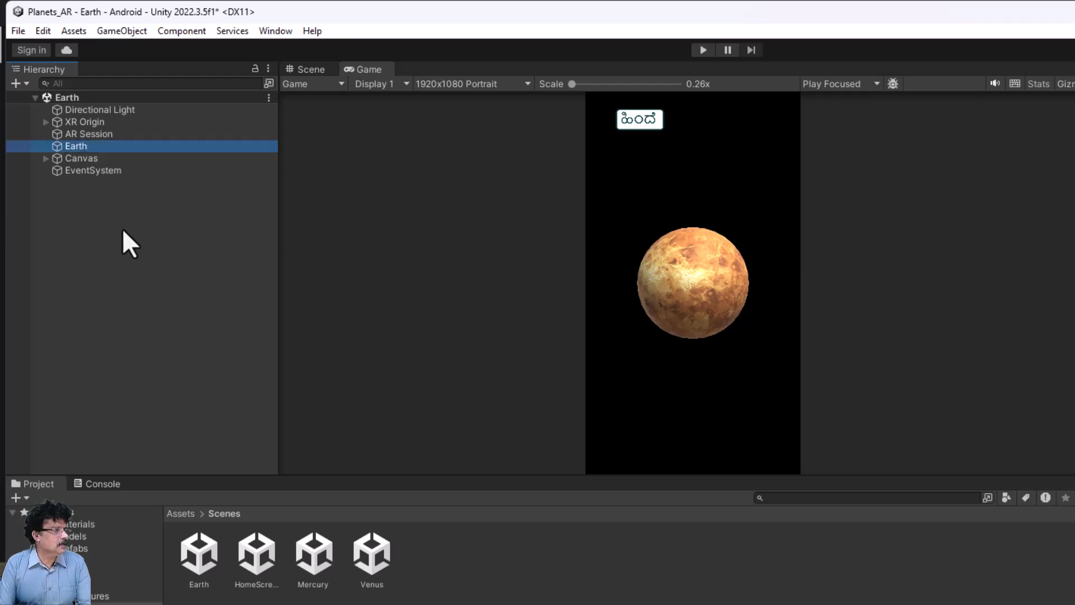
Duplicate VenusMaterial in the Materials folder and rename the copy EarthMaterial.
left_click(64, 584)
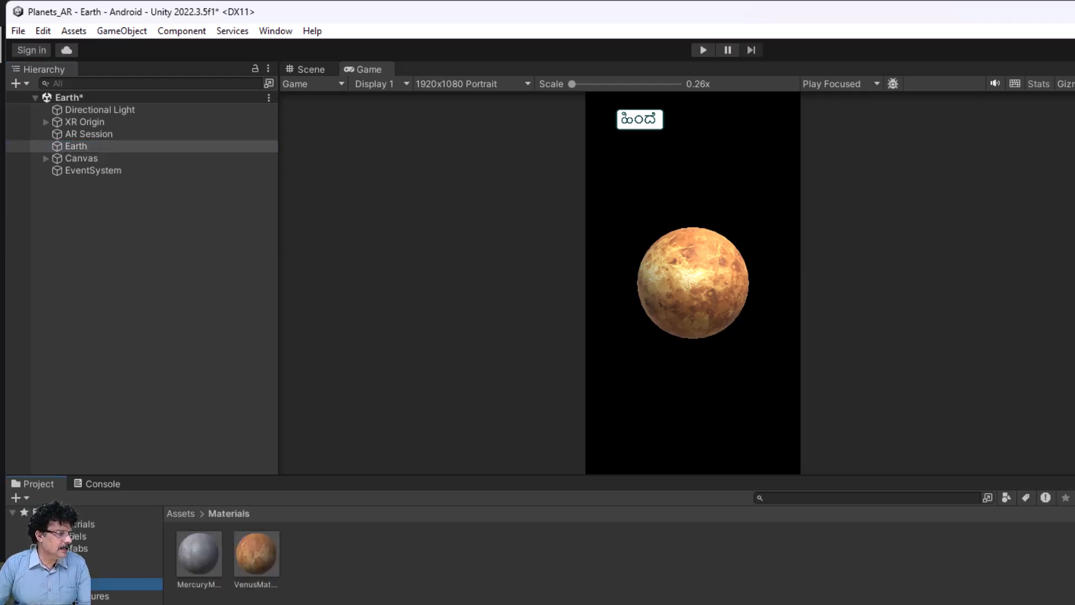
left_click(259, 560)
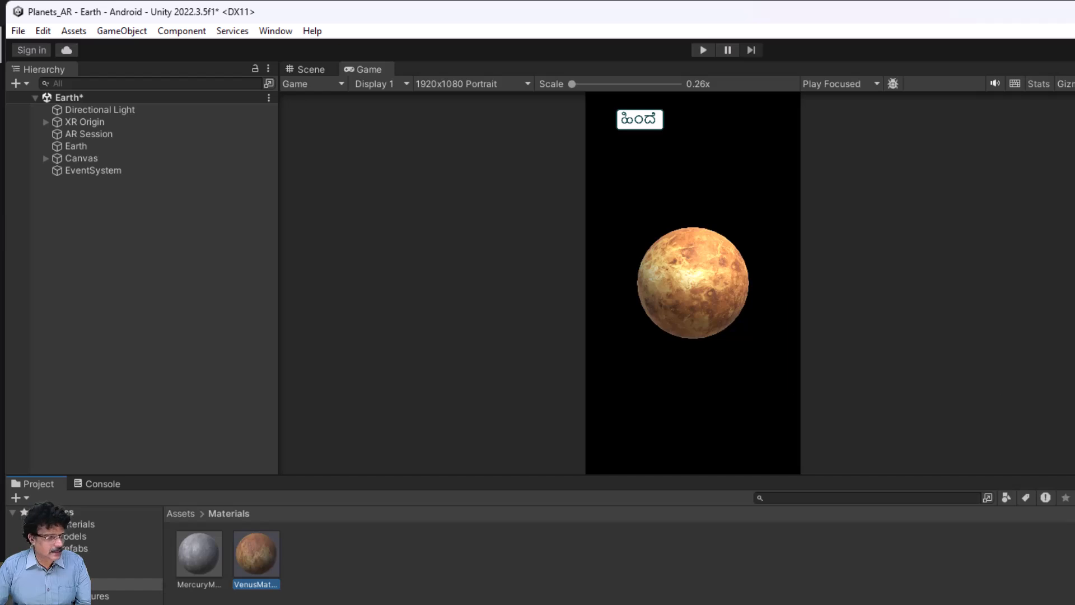
key("ctrl+d")
key("F2")
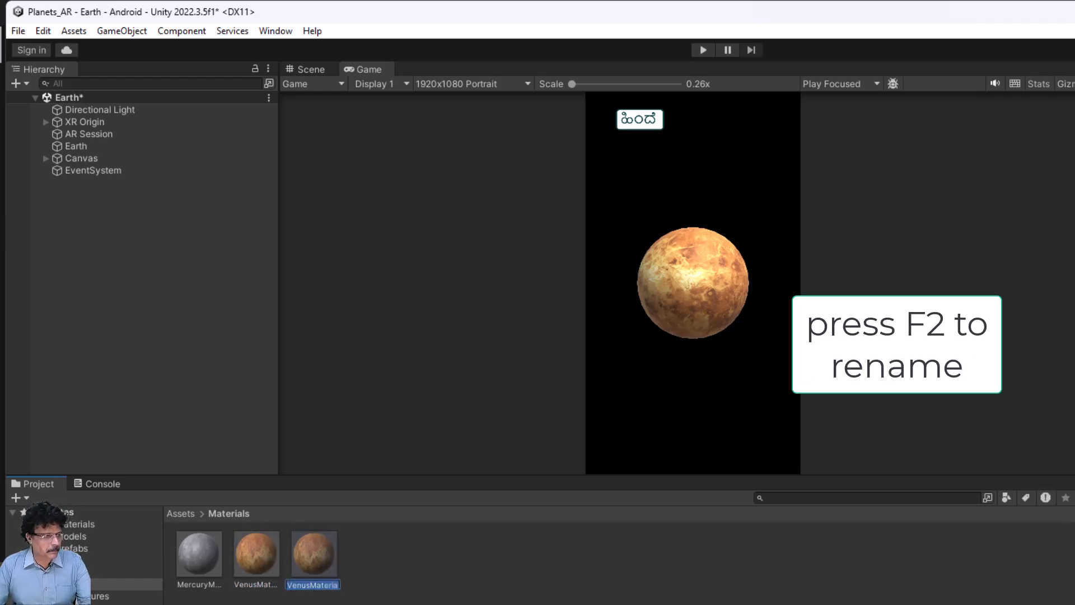
type("EarthMa")
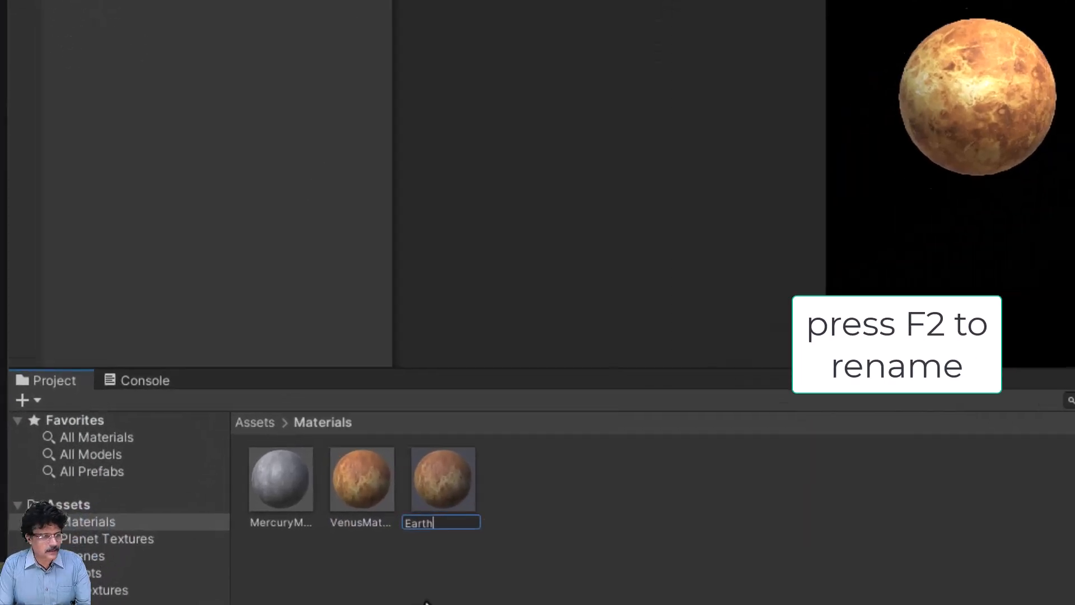
type("terial")
key("Return")
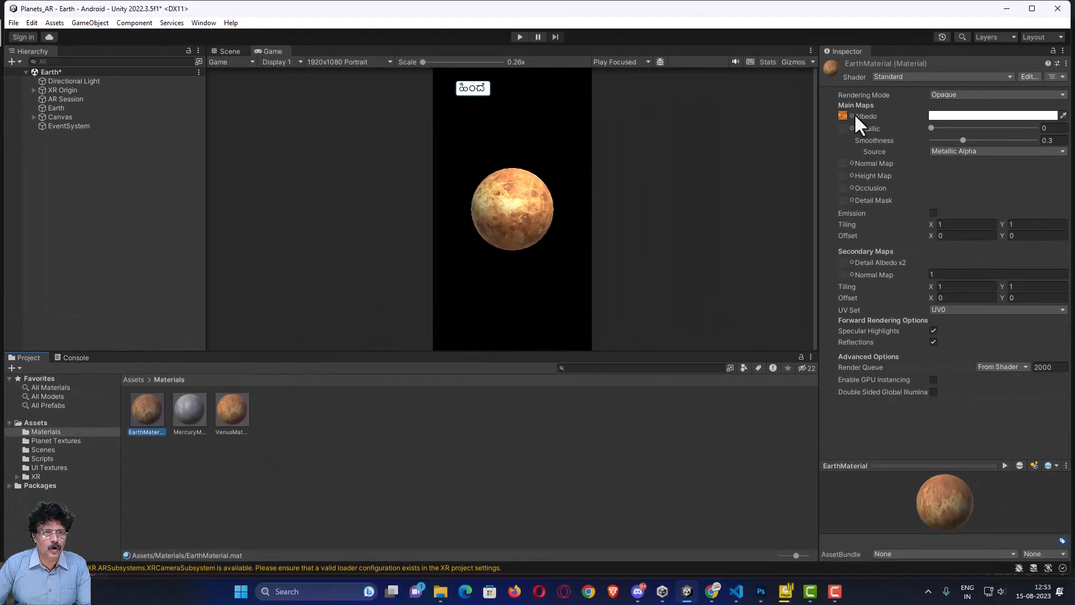
Set EarthMaterial's Albedo map to the 2k_earth texture and apply the material to the Earth object.
left_click(852, 116)
scroll(725, 400, "up", 2)
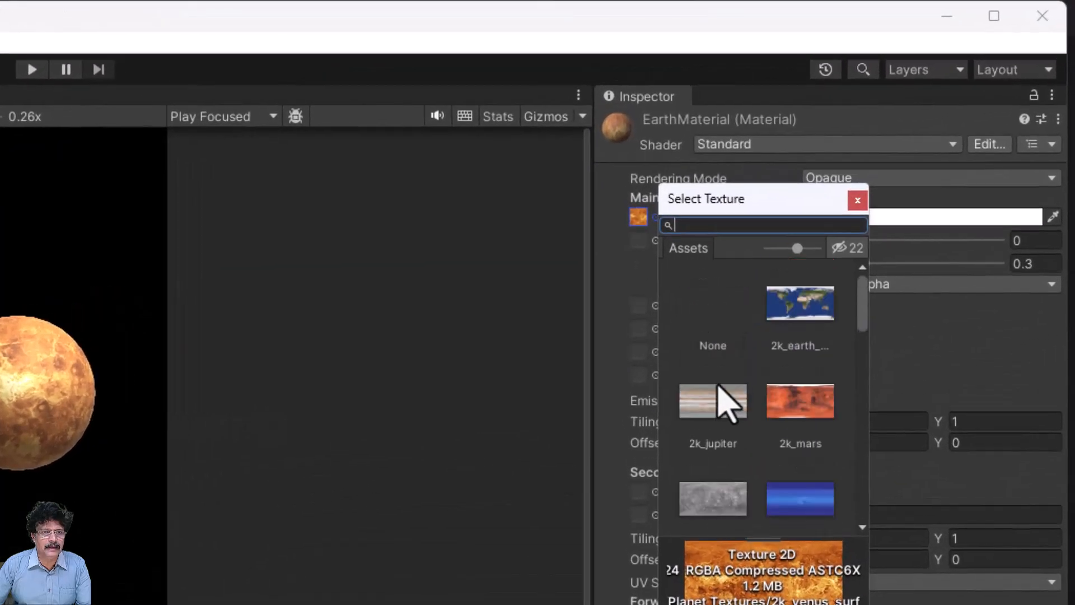
left_click(798, 330)
left_click(865, 198)
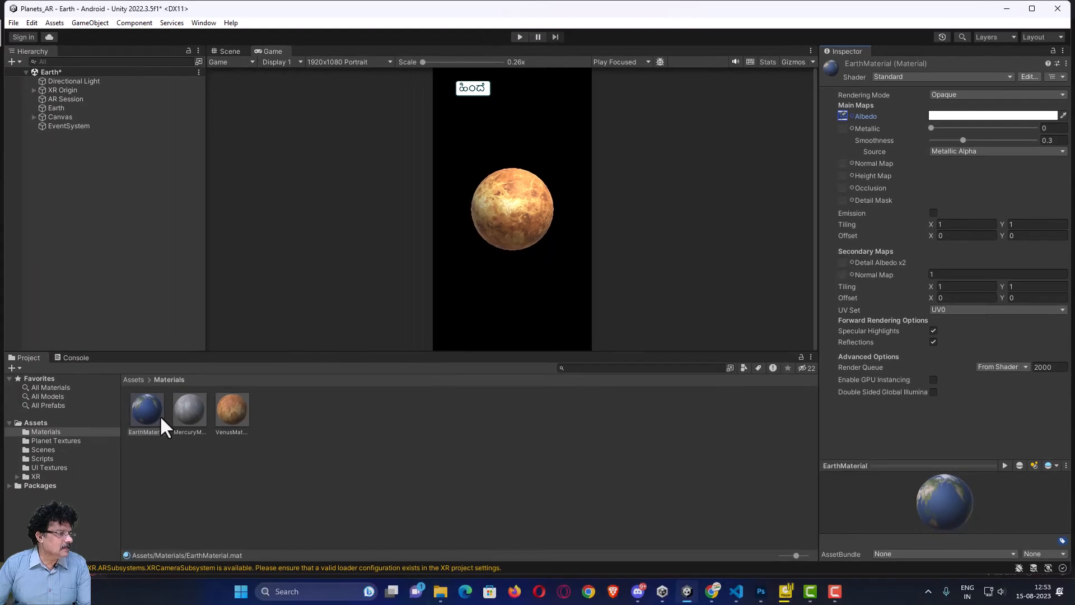
left_click_drag(146, 408, 61, 110)
left_click_drag(95, 170, 95, 170)
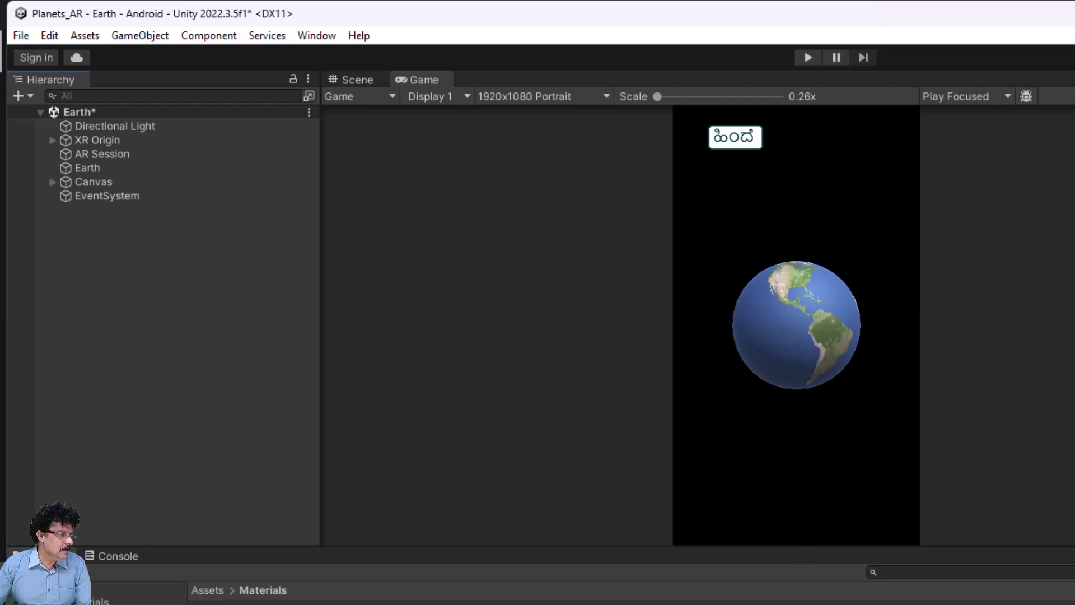
Open the HomeScreen scene from the Scenes folder, saving the changes made to the Earth scene.
left_click(51, 485)
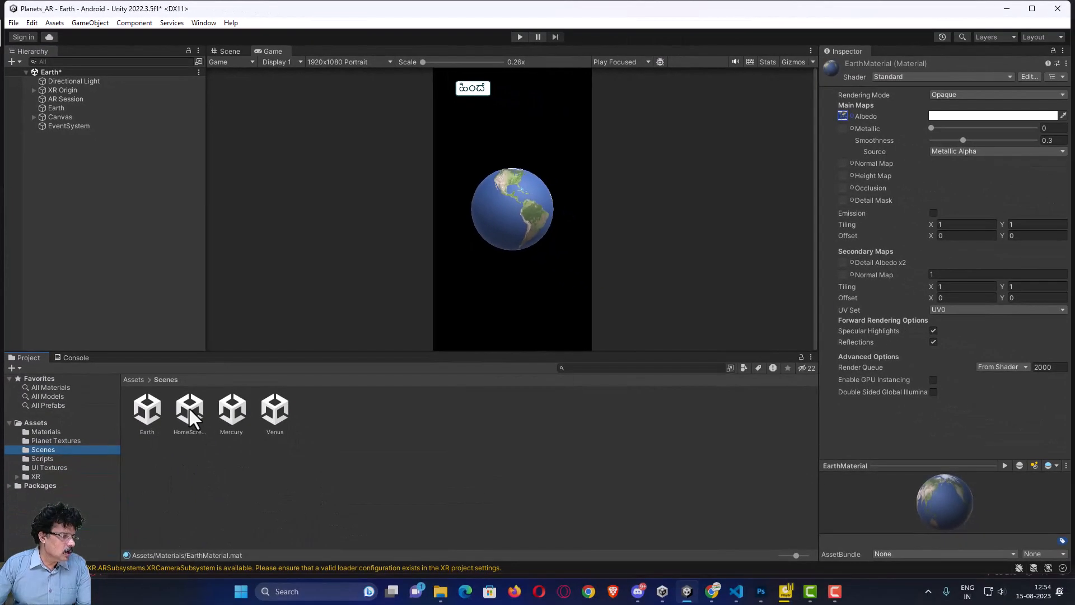
double_click(190, 415)
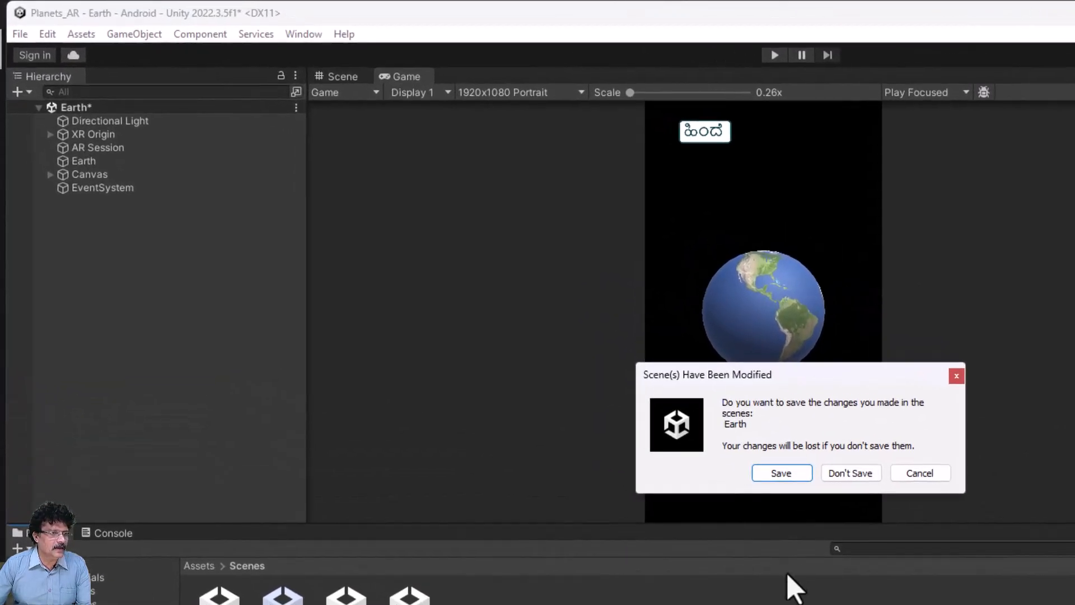
left_click(782, 474)
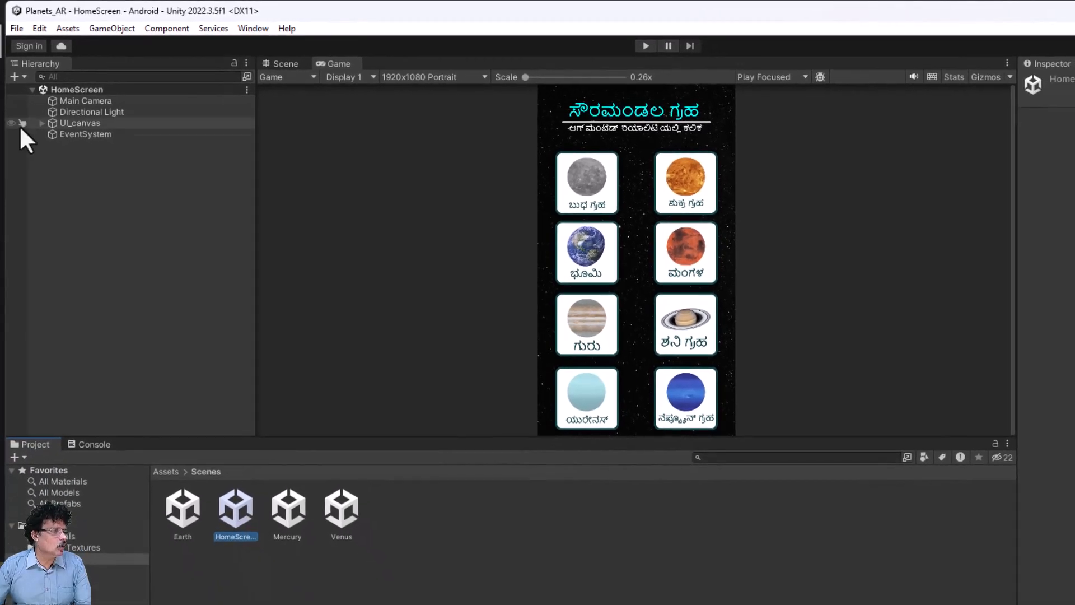
Add a Button component to the Earth_btn object under ButtonHandler in UI_canvas.
left_click(41, 123)
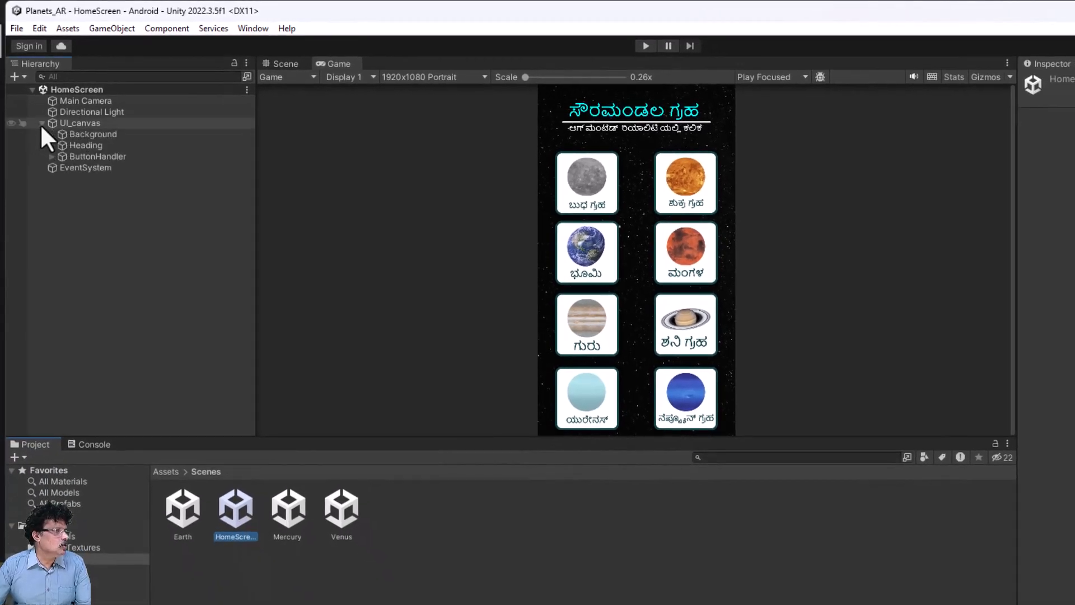
left_click(51, 156)
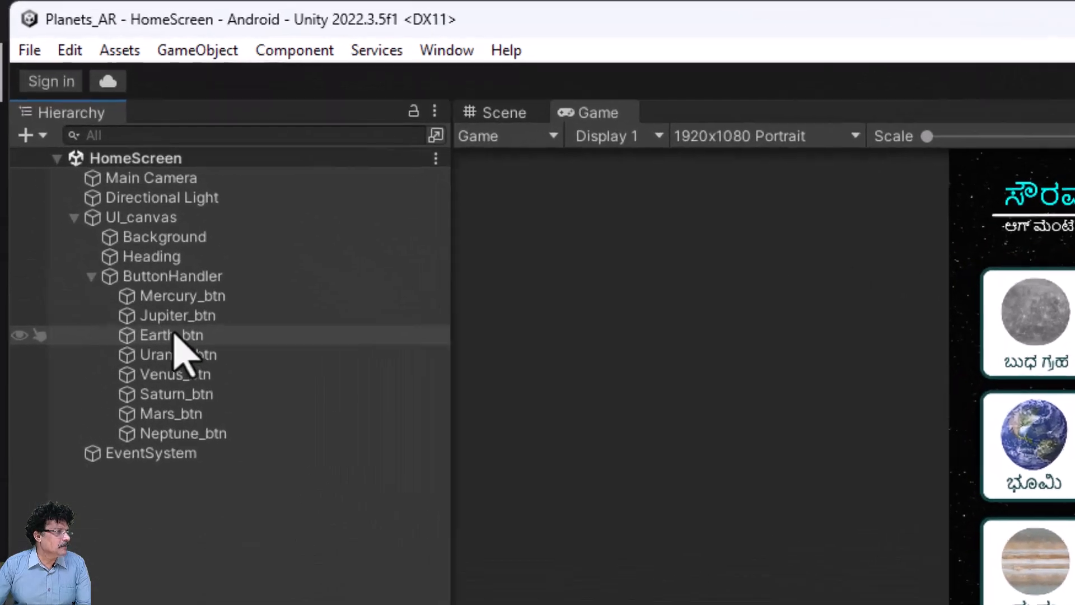
left_click(98, 189)
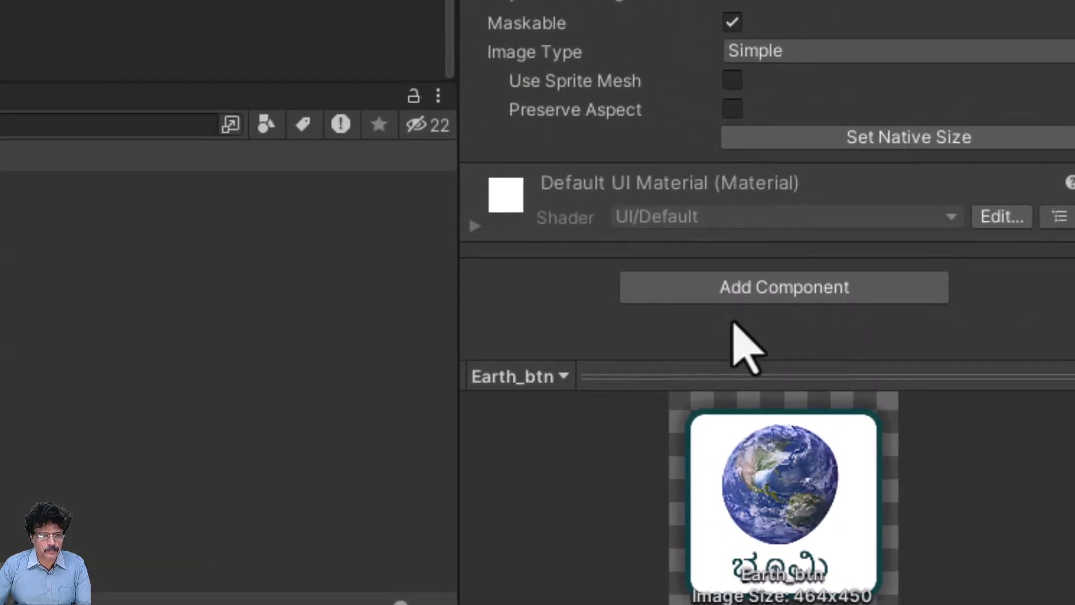
left_click(751, 307)
left_click(747, 292)
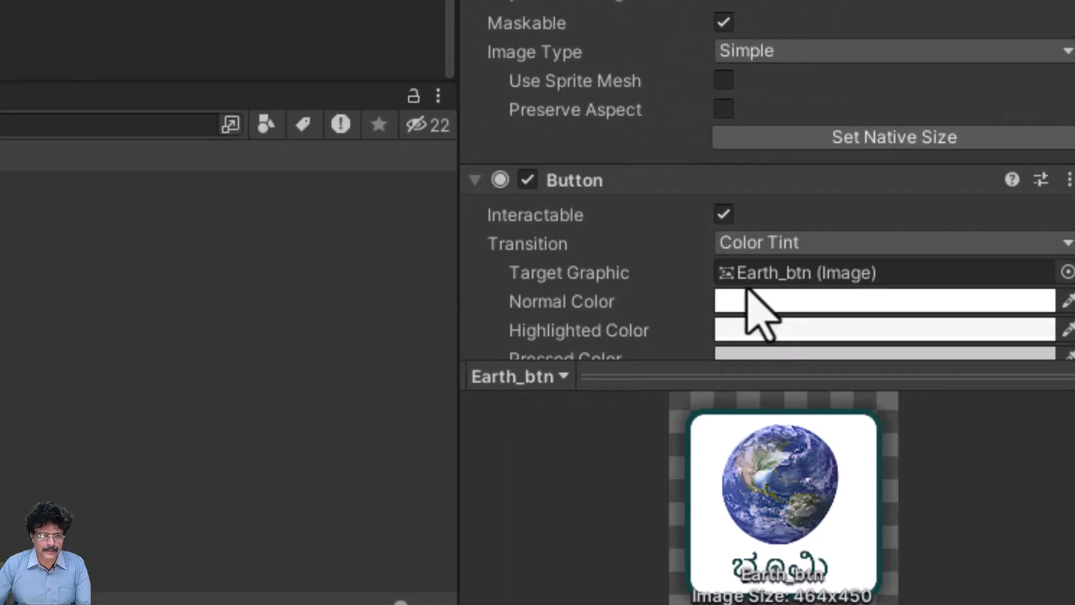
Set the Highlighted Color of Earth_btn's Button component to light green (RGB 202, 255, 144).
left_click(826, 329)
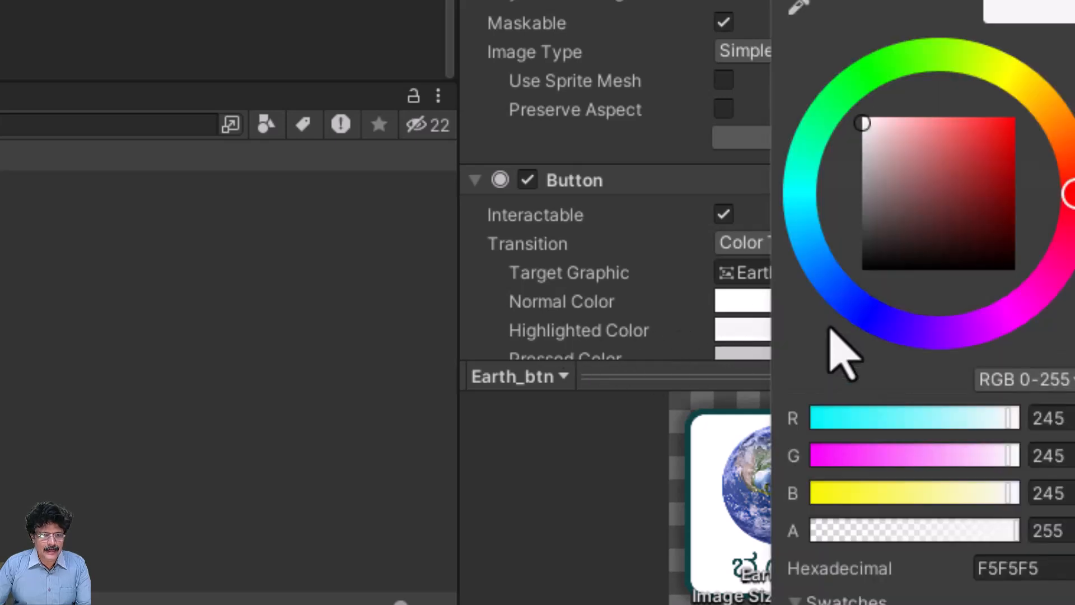
left_click(941, 52)
left_click(929, 118)
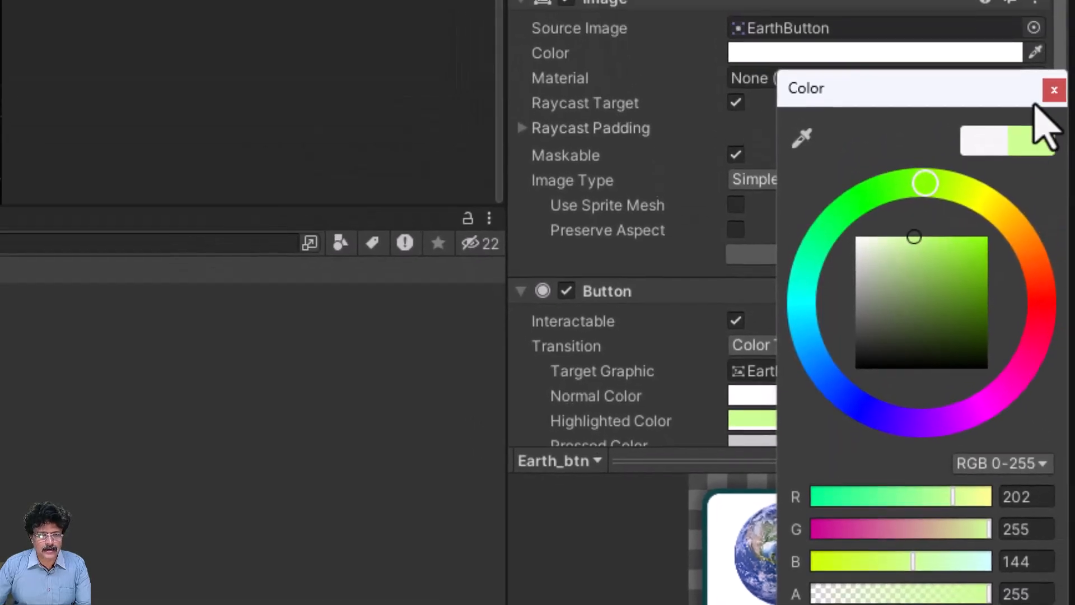
left_click(1052, 90)
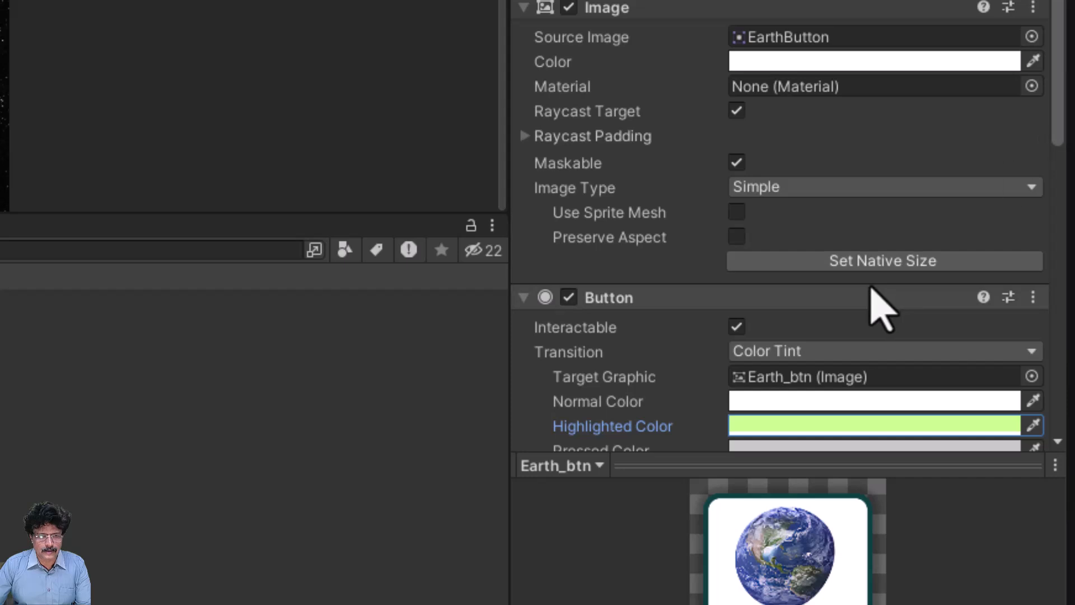
Add an On Click event to Earth_btn that calls SceneController's SwitchScene (string) on ButtonHandler for the Earth scene.
scroll(873, 297, "down", 8)
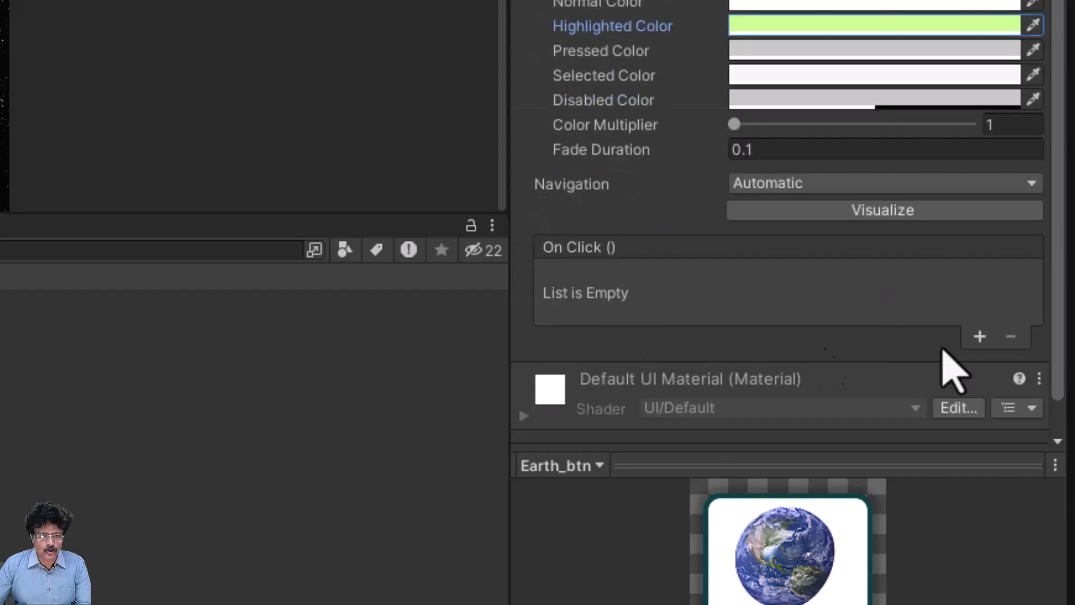
left_click(978, 337)
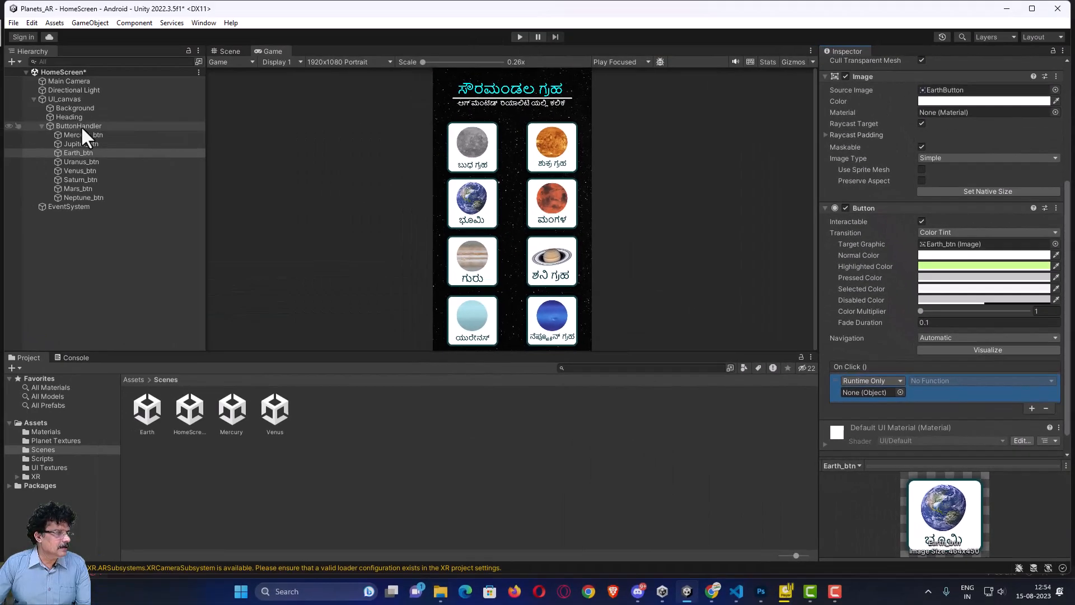
left_click_drag(81, 126, 873, 393)
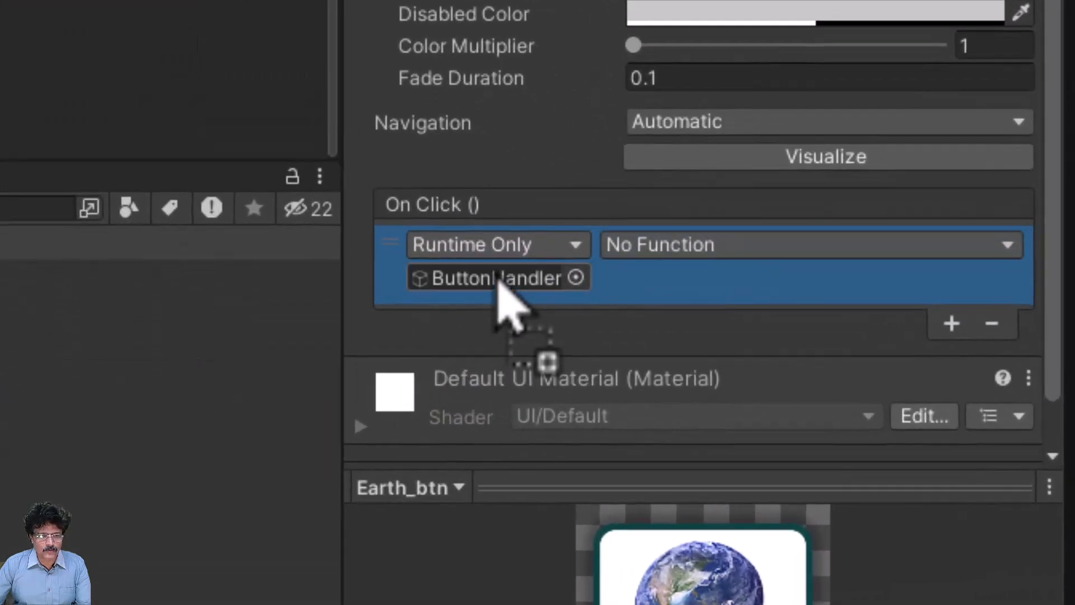
left_click_drag(497, 280, 500, 288)
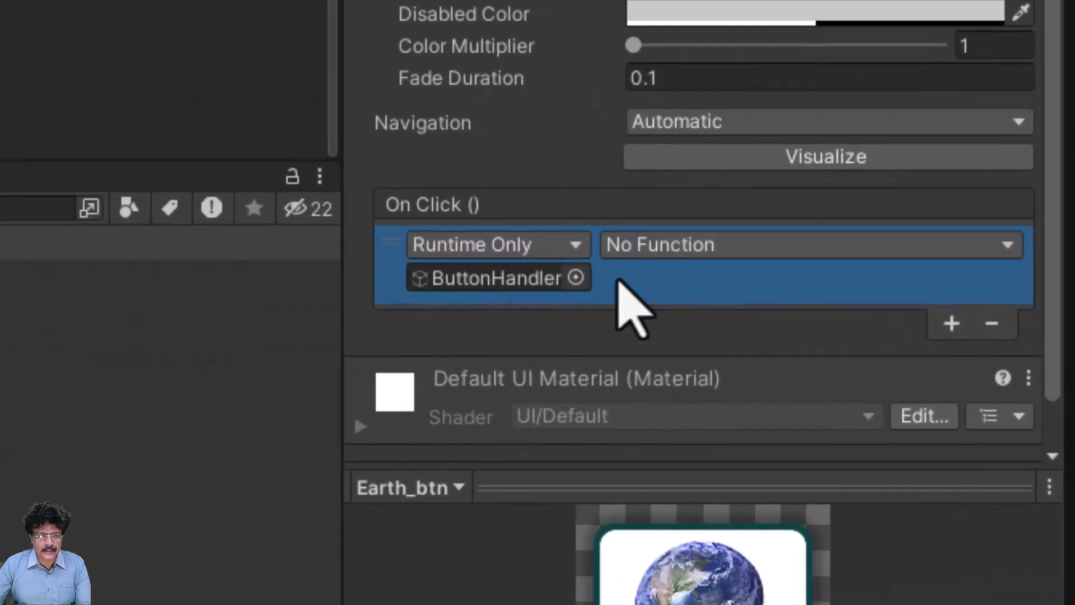
left_click(692, 246)
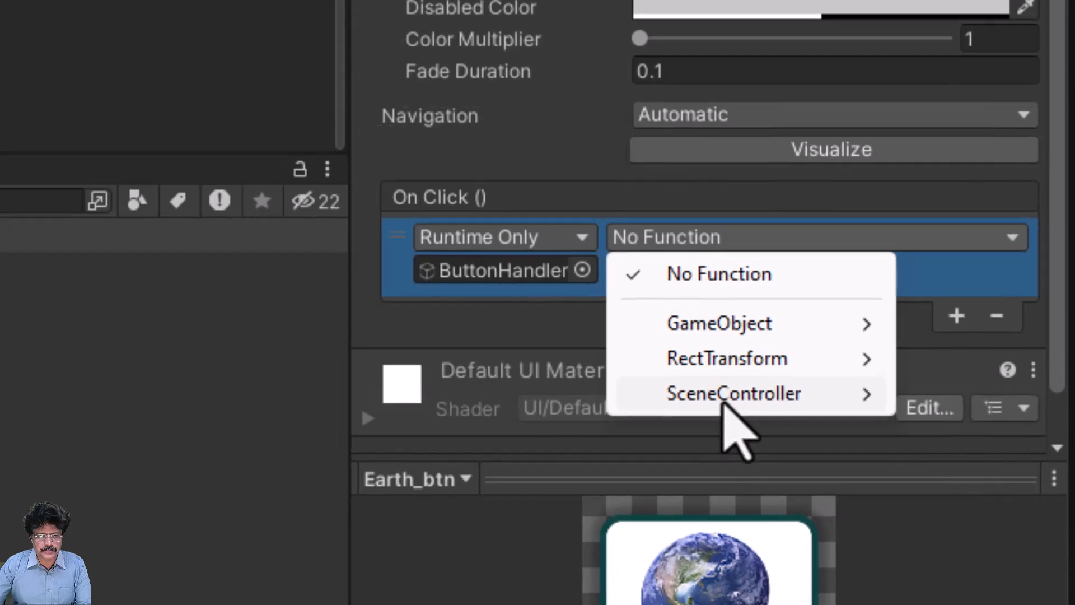
mouse_move(718, 411)
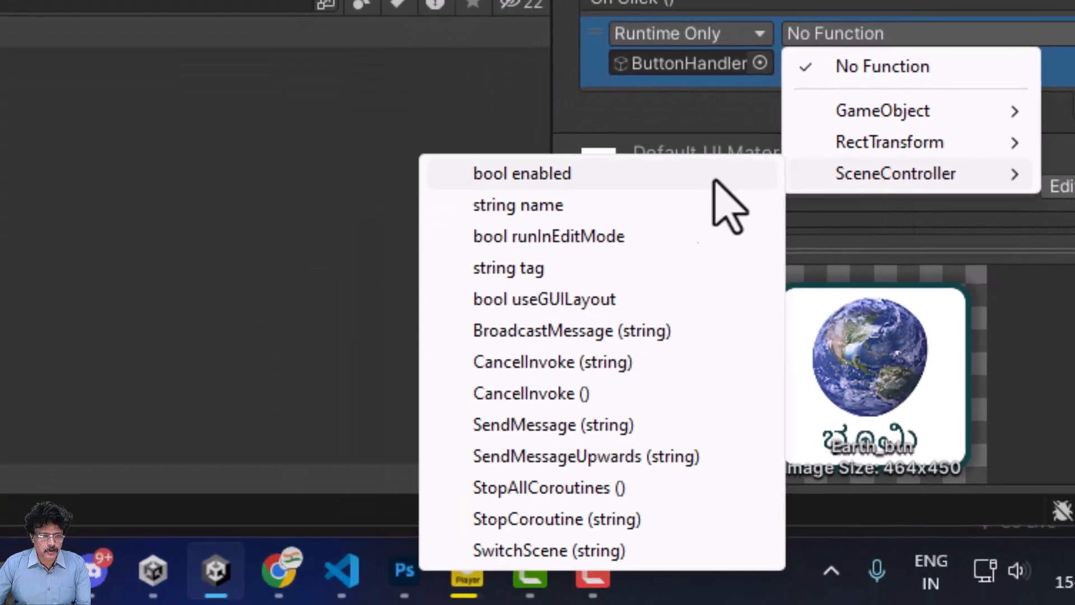
left_click(544, 555)
left_click(845, 63)
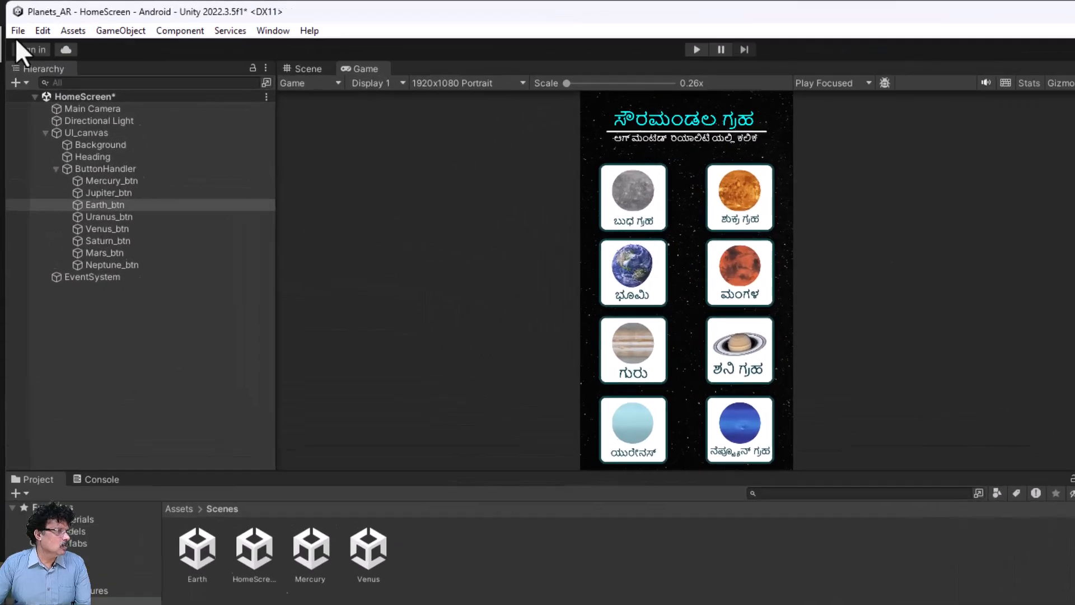
Add the Earth scene to Scenes In Build in the Build Settings and save the HomeScreen scene.
left_click(14, 23)
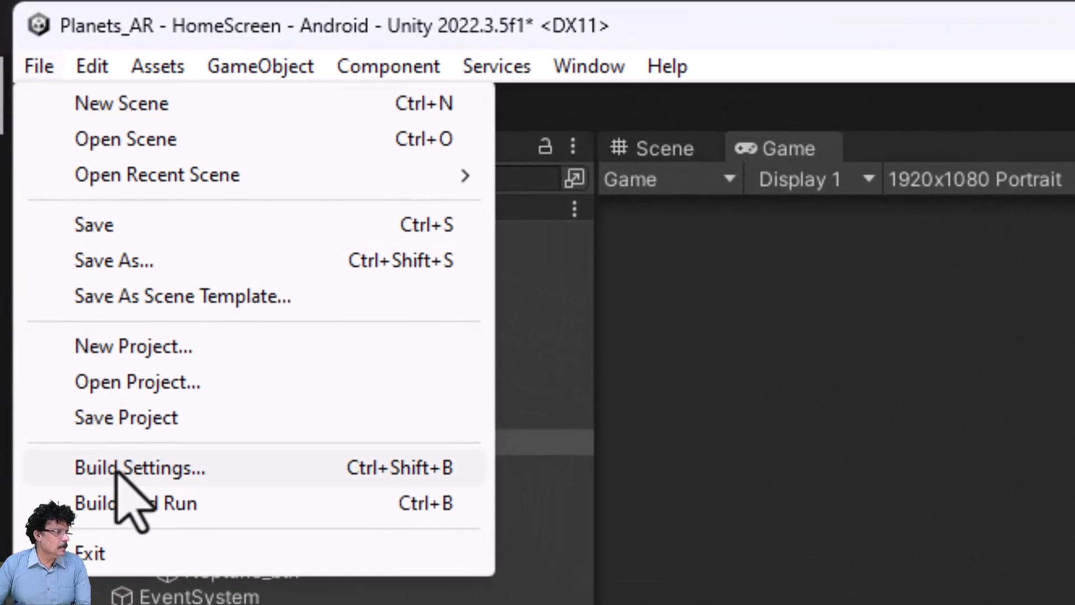
left_click(128, 468)
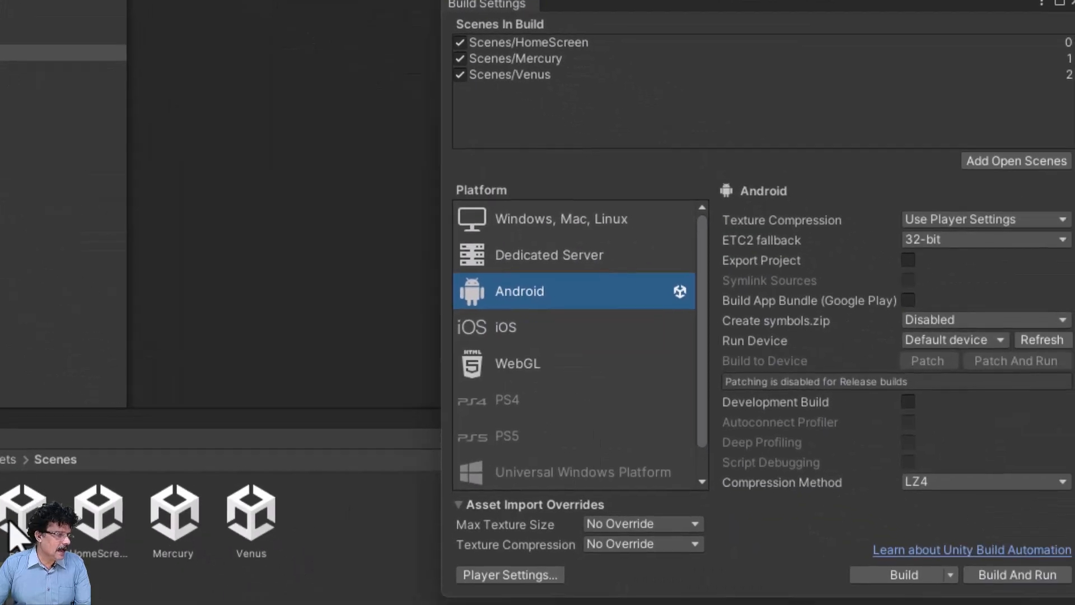
left_click_drag(178, 447, 616, 144)
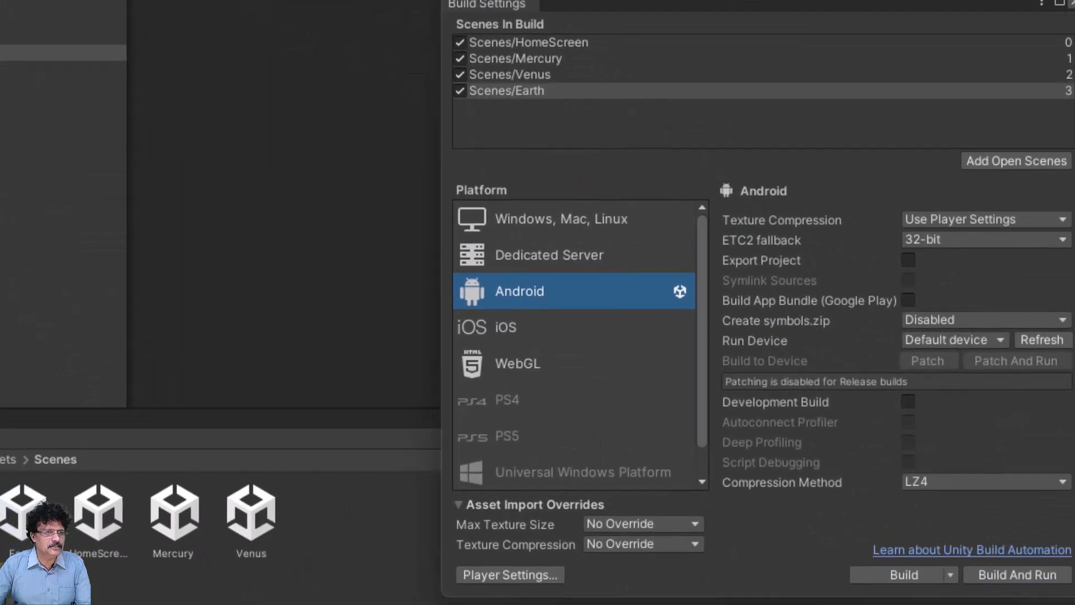
left_click(1073, 3)
left_click(17, 37)
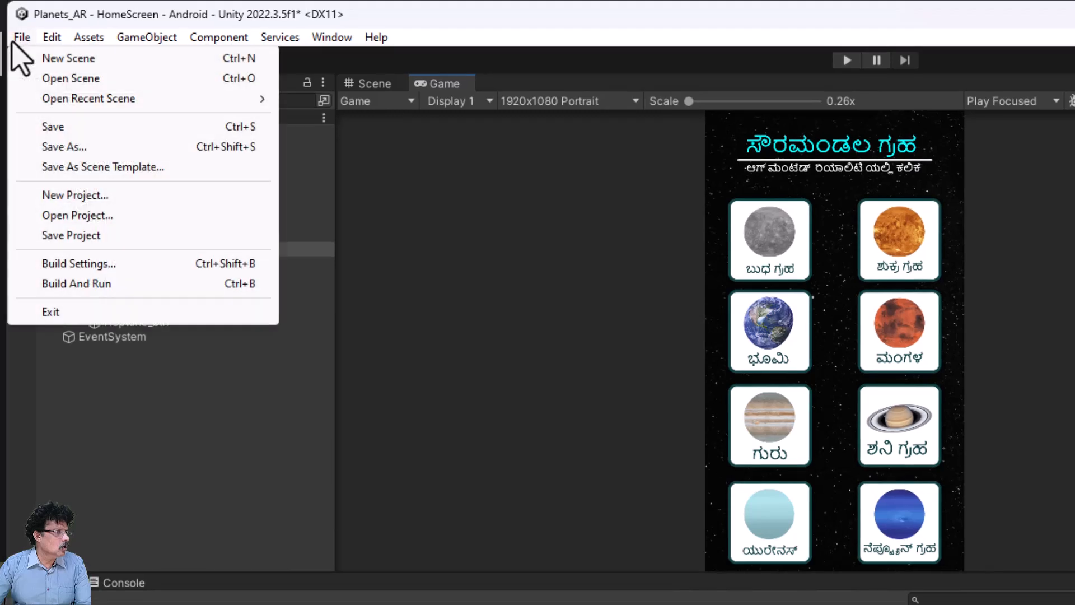
left_click(46, 128)
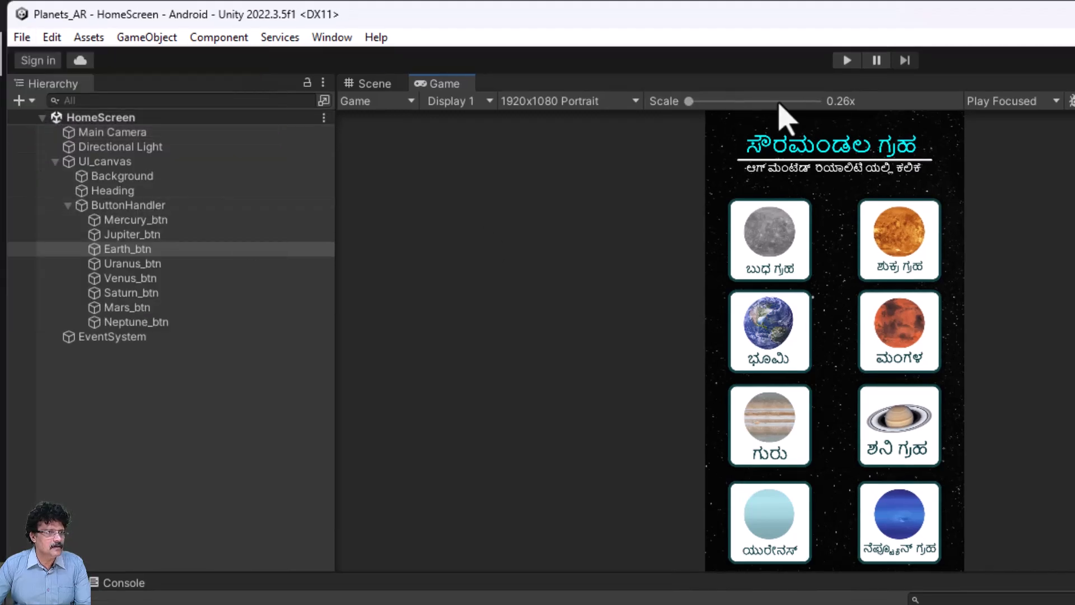
Test in play mode that the Earth button opens its scene and the back button returns to the home screen.
left_click(847, 61)
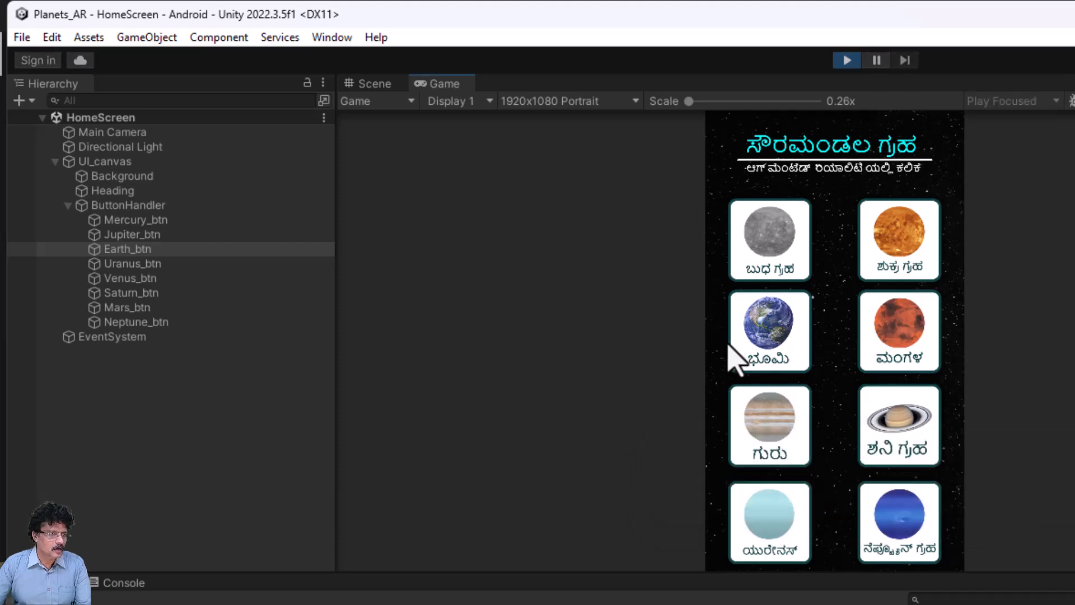
left_click(760, 333)
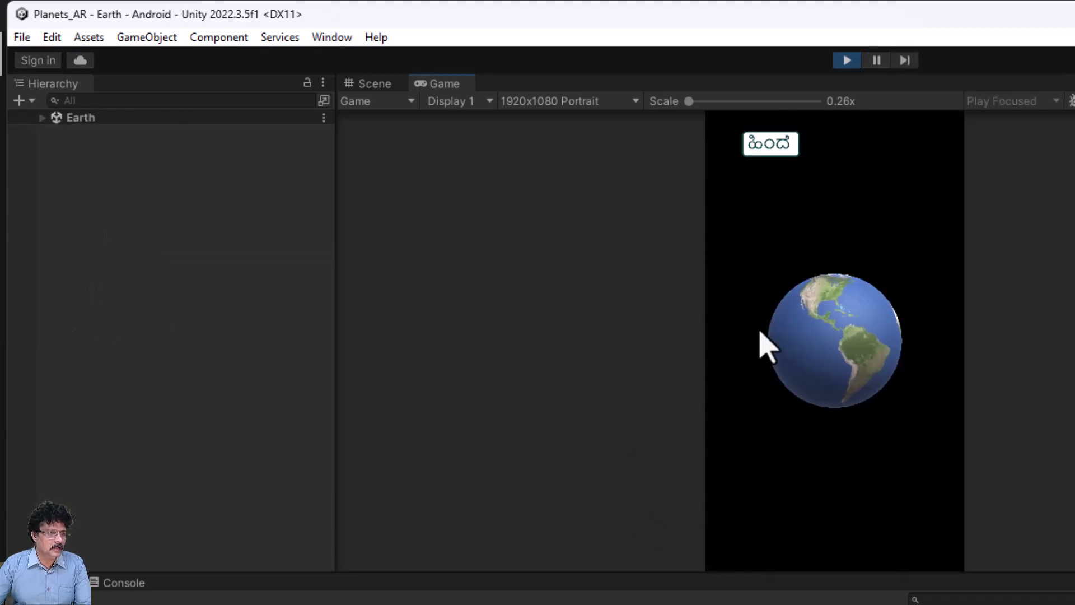
left_click(771, 147)
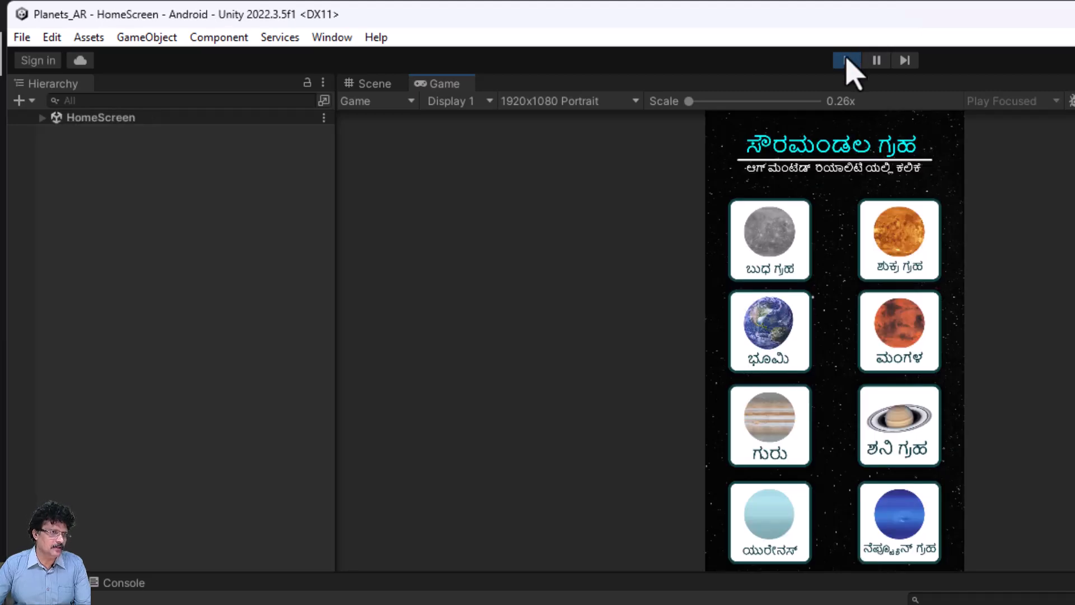
left_click(847, 60)
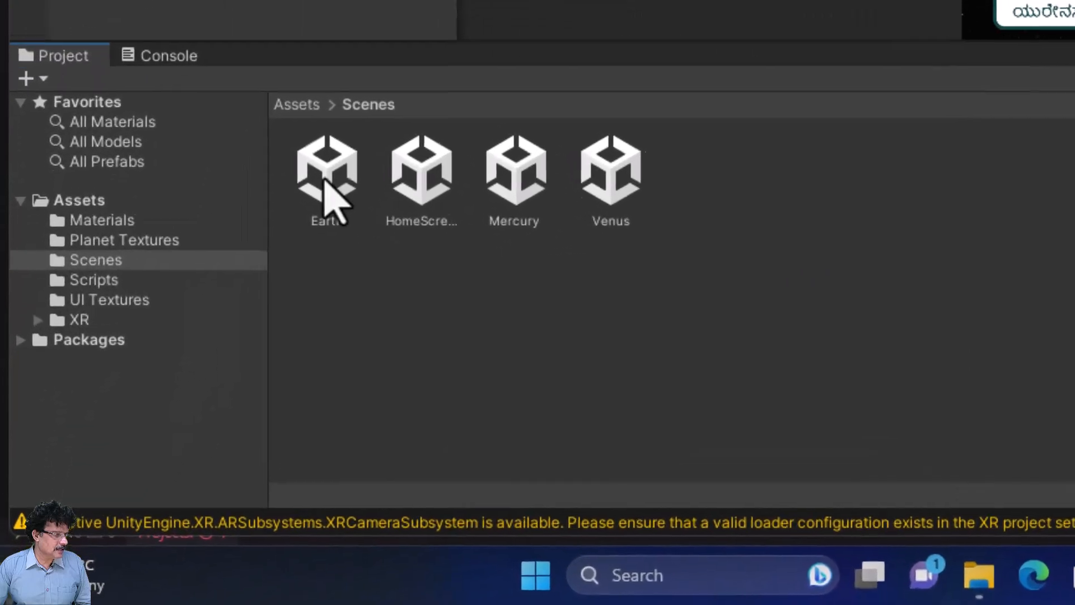
Duplicate the Earth scene in the Scenes folder and rename the copy Mars.
left_click(146, 421)
key("ctrl+d")
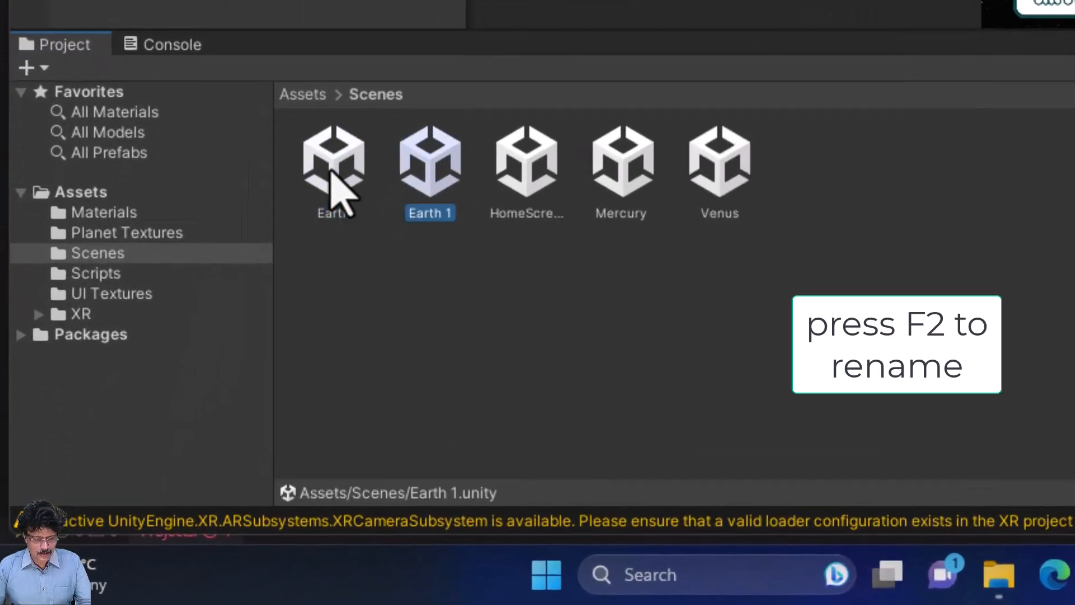
key("F2")
type("Mar")
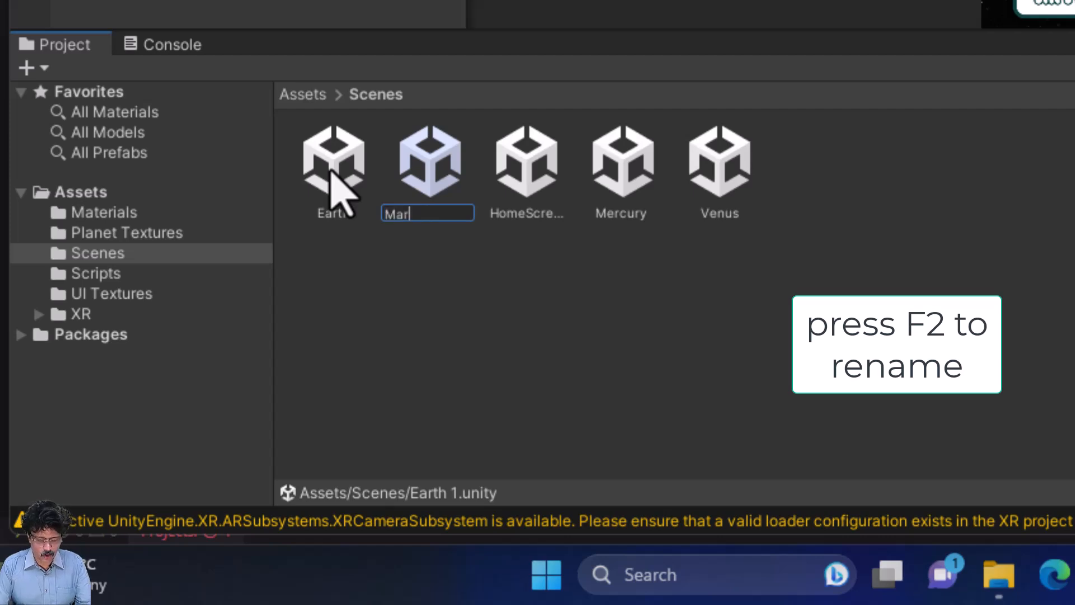
type("s")
key("Return")
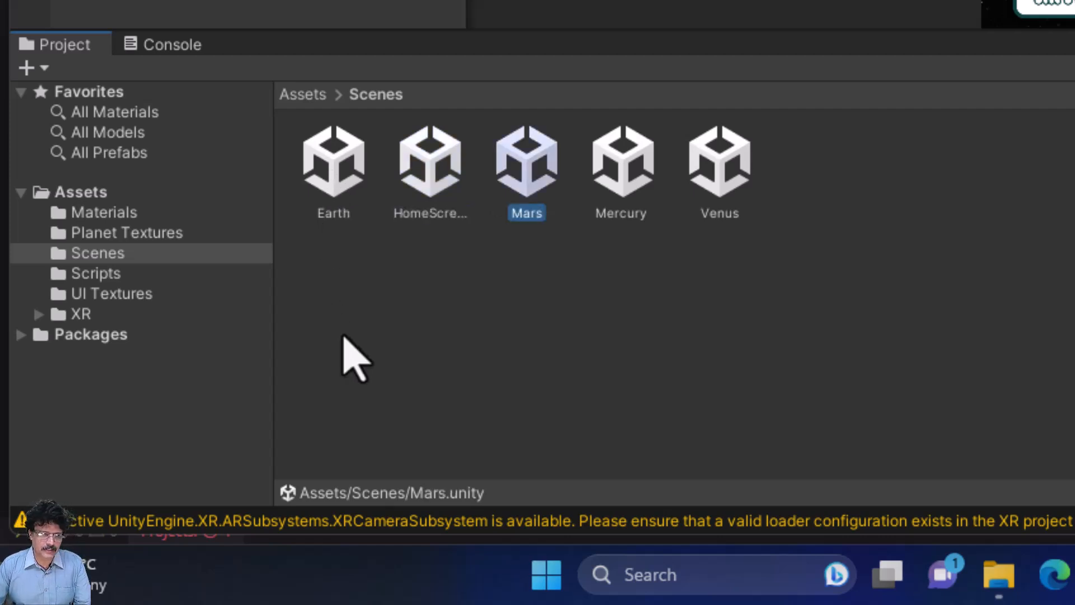
Open the Mars scene, saving the HomeScreen changes, and rename its Earth sphere object Mars.
double_click(525, 180)
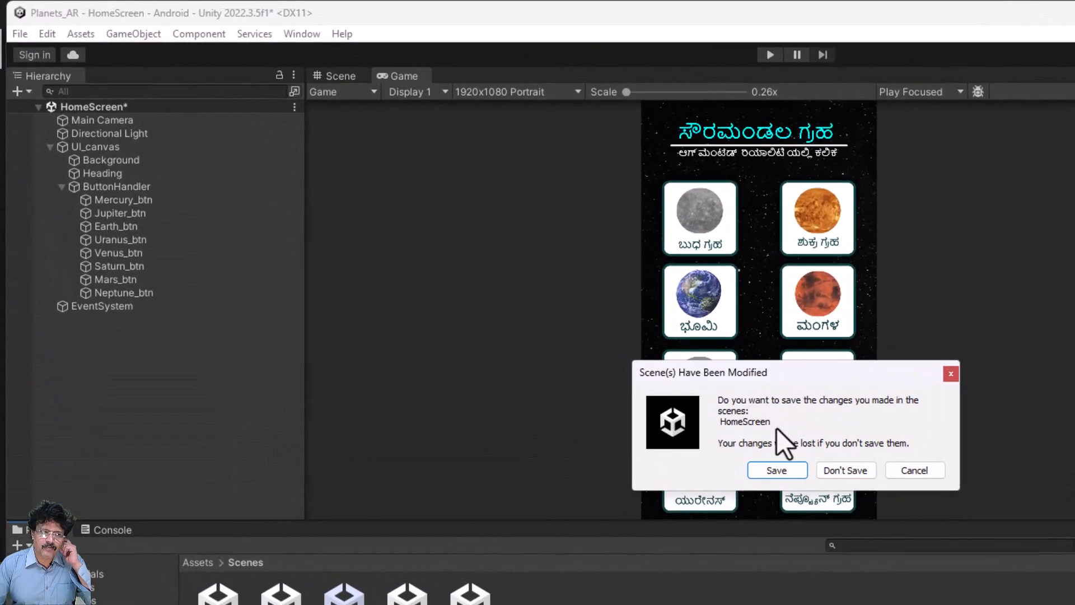
left_click(772, 470)
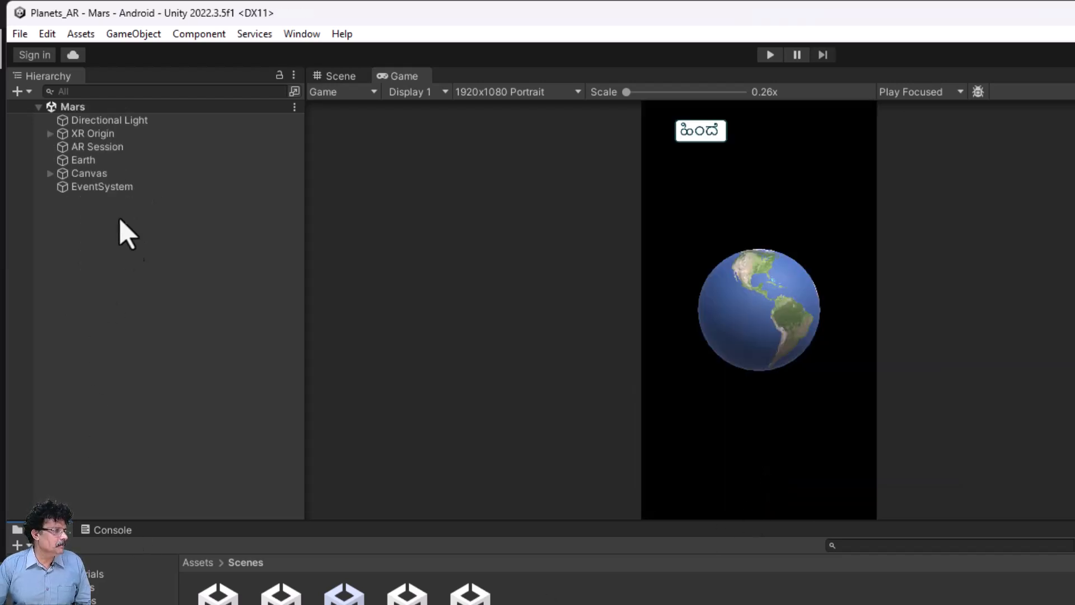
left_click(82, 161)
right_click(82, 160)
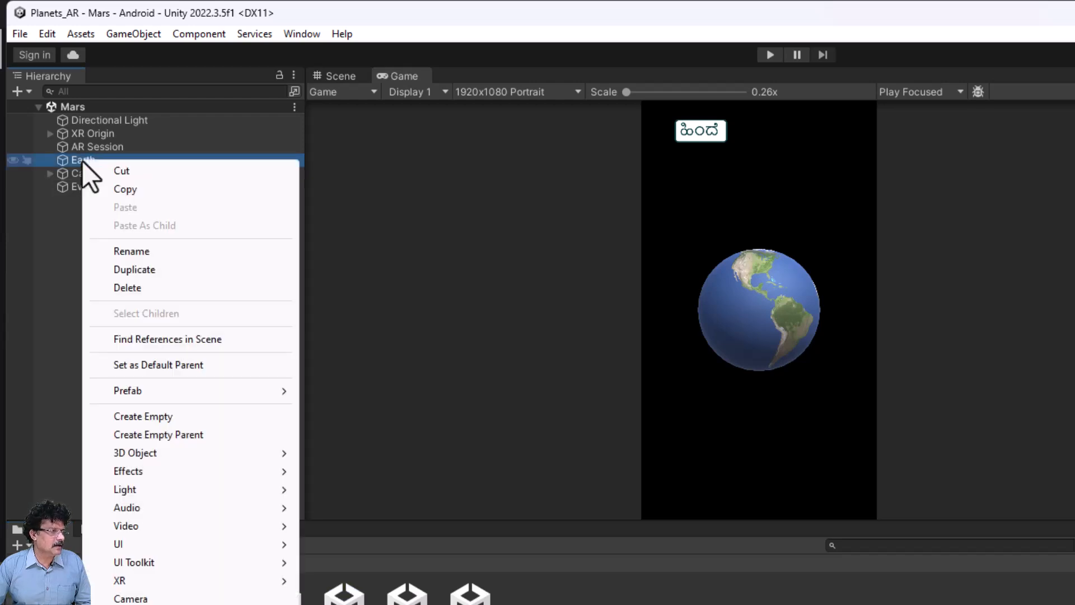
left_click(126, 257)
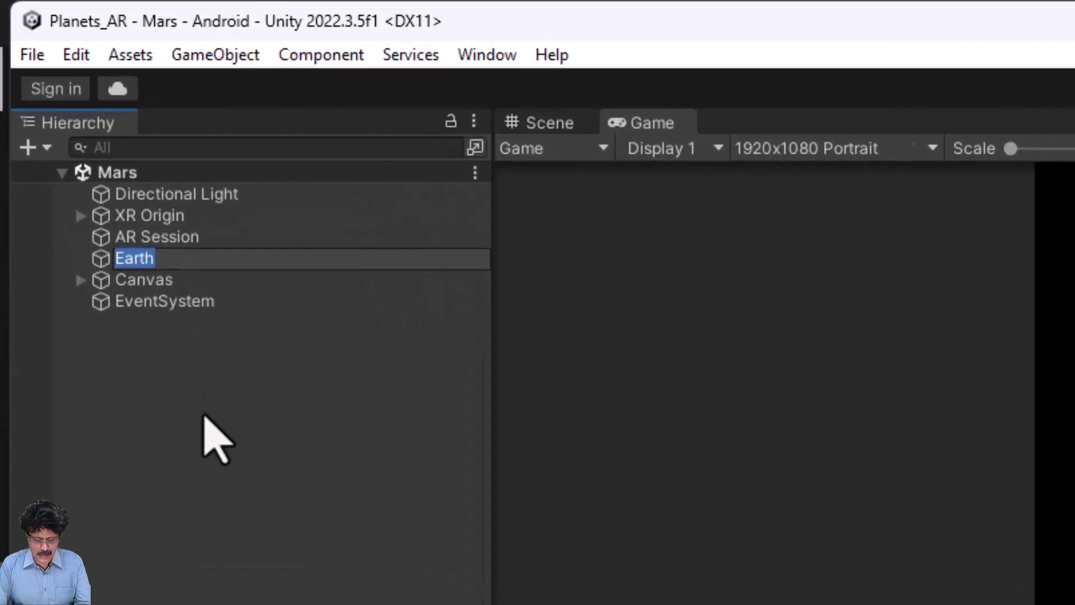
type("Mars")
key("Return")
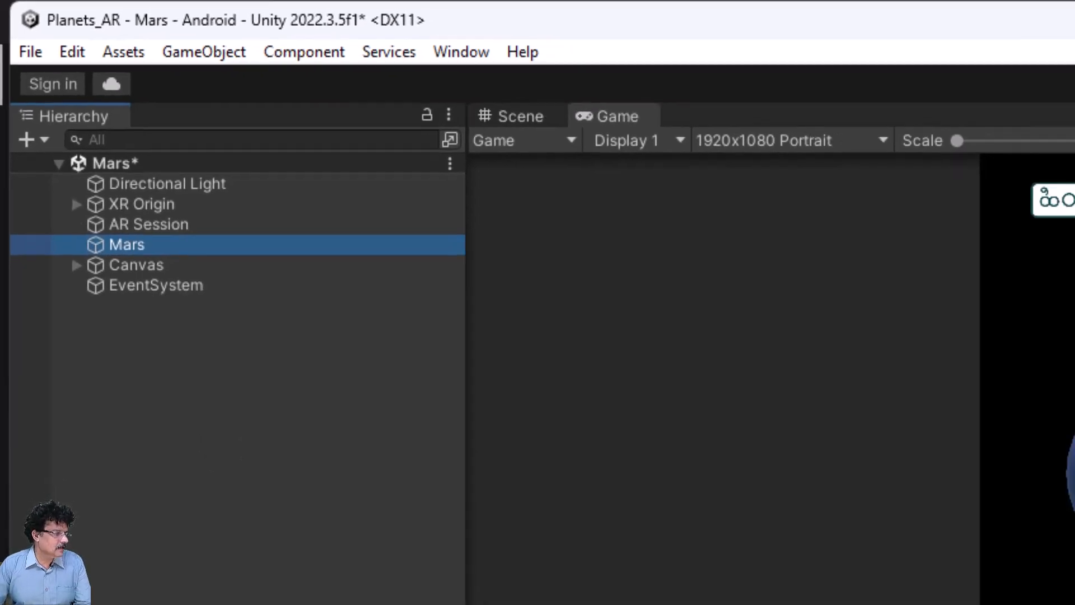
Duplicate EarthMaterial in the Materials folder and rename the copy MarsMaterial.
left_click(59, 484)
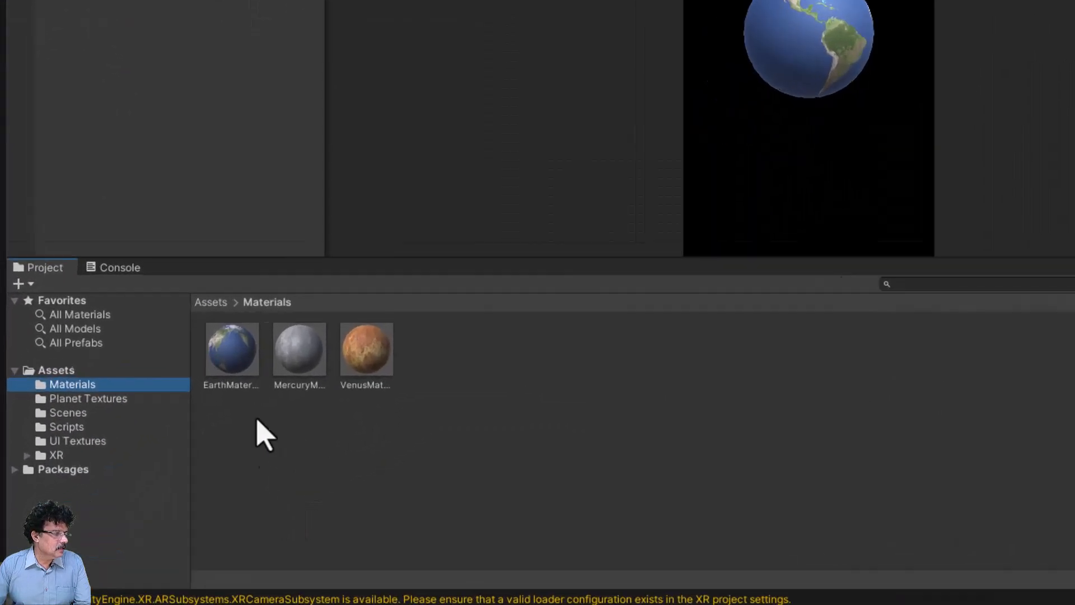
left_click(376, 258)
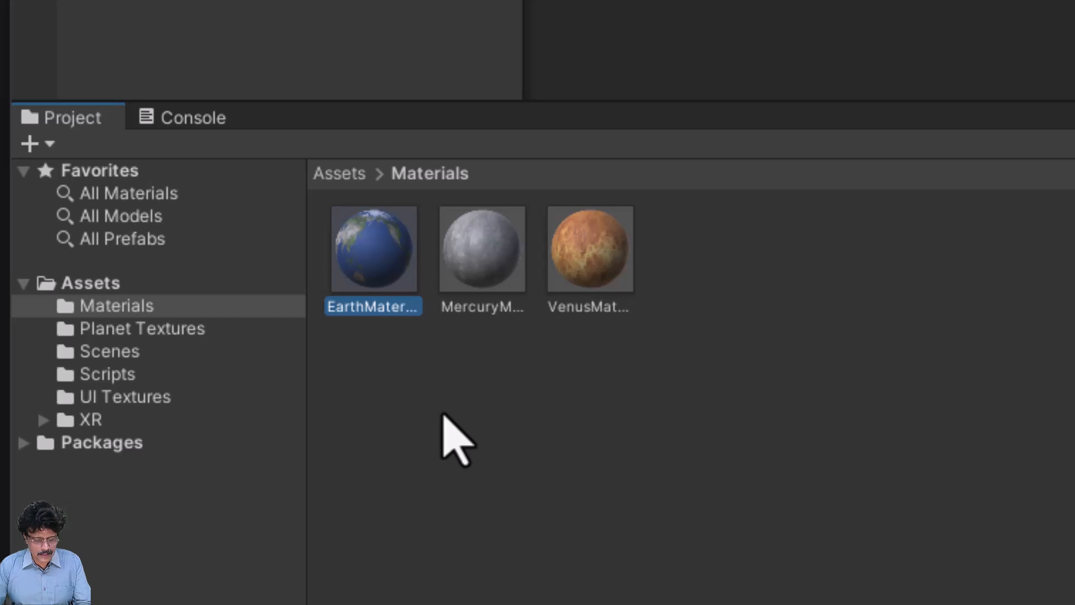
key("ctrl+d")
key("F2")
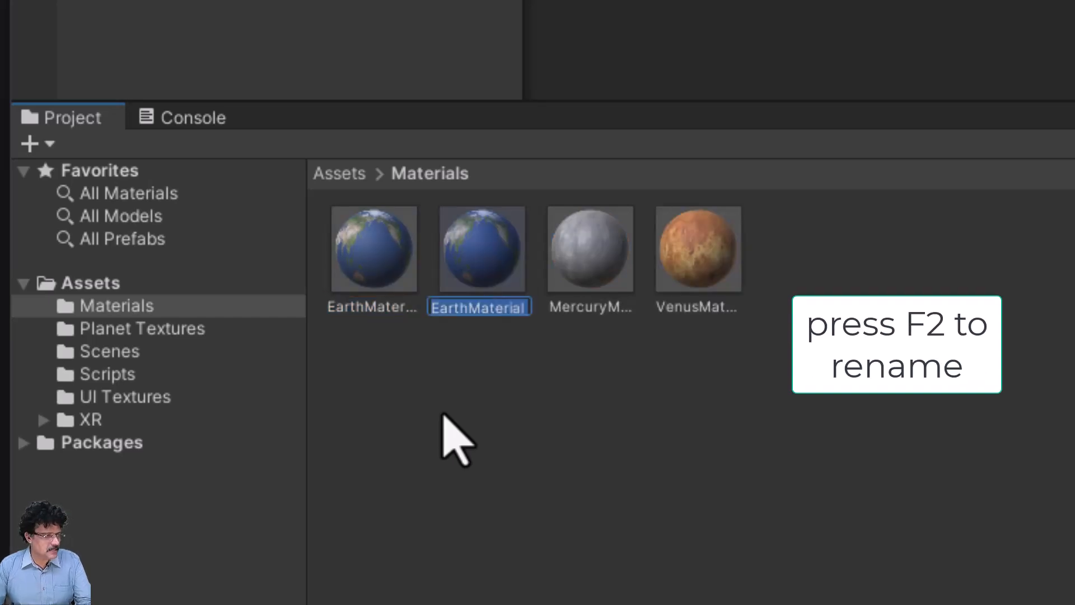
type("MarsM")
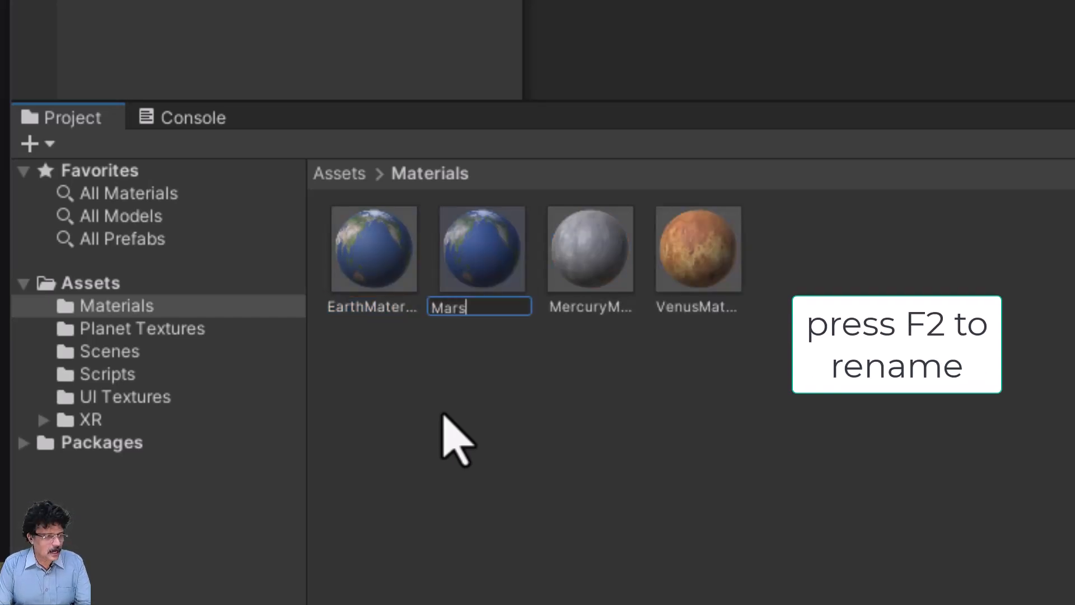
type("aterial")
key("Return")
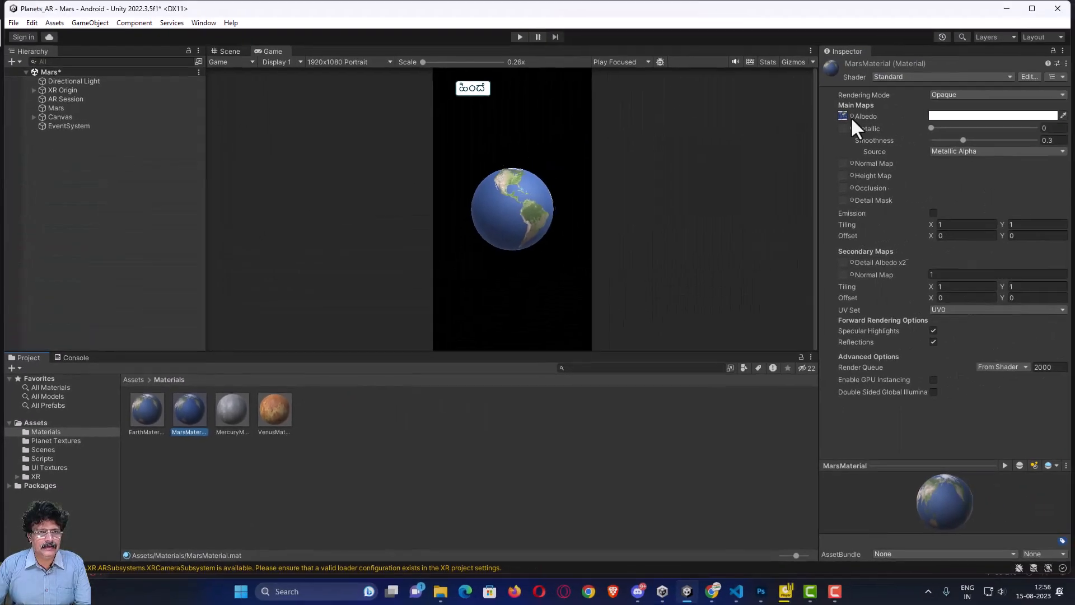
Assign the Mars planet texture to the Albedo map of MarsMaterial.
left_click(852, 119)
left_click(819, 374)
left_click(872, 188)
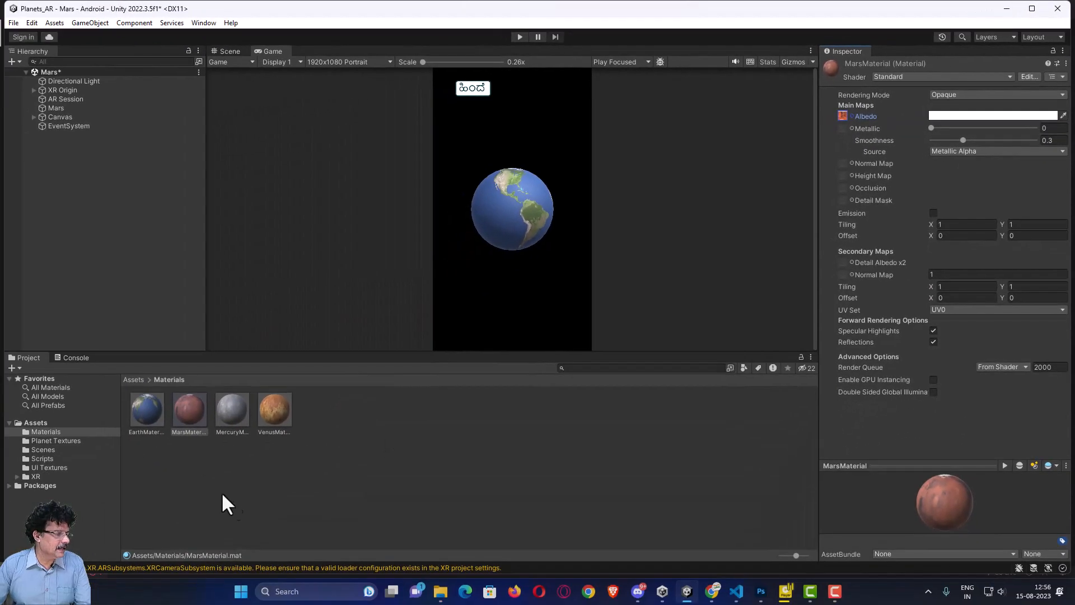
Apply MarsMaterial to the Mars object in the Mars scene and save the scene.
left_click_drag(191, 411, 86, 113)
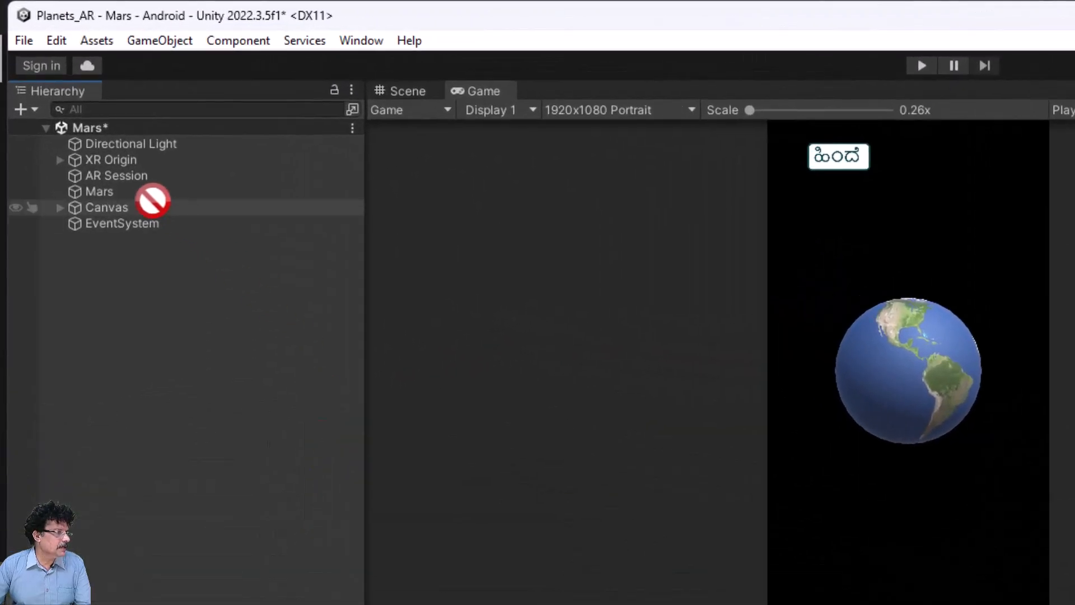
left_click_drag(152, 199, 152, 196)
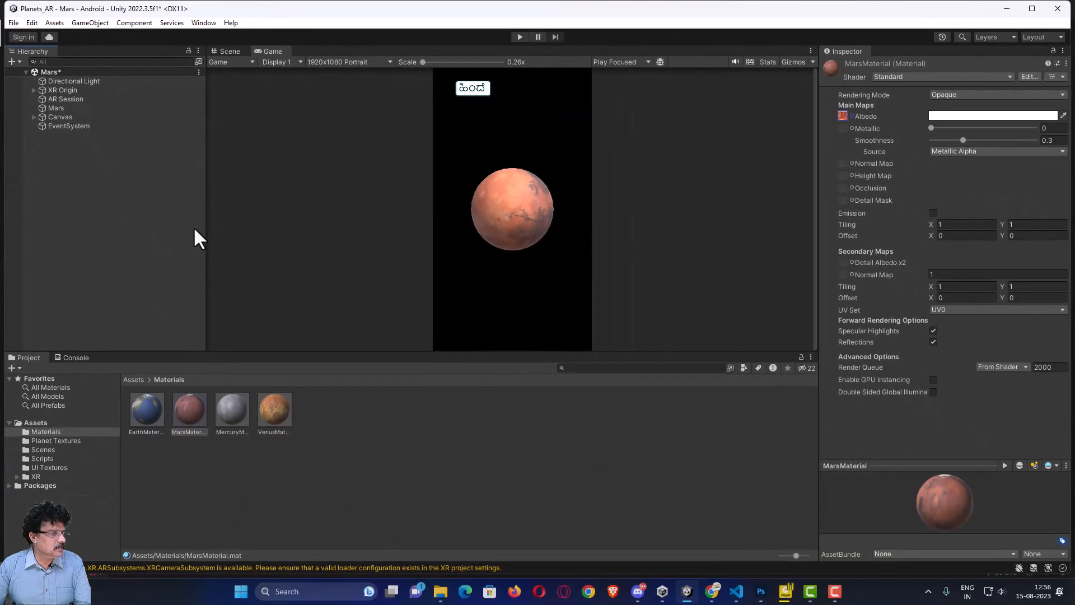
left_click(15, 22)
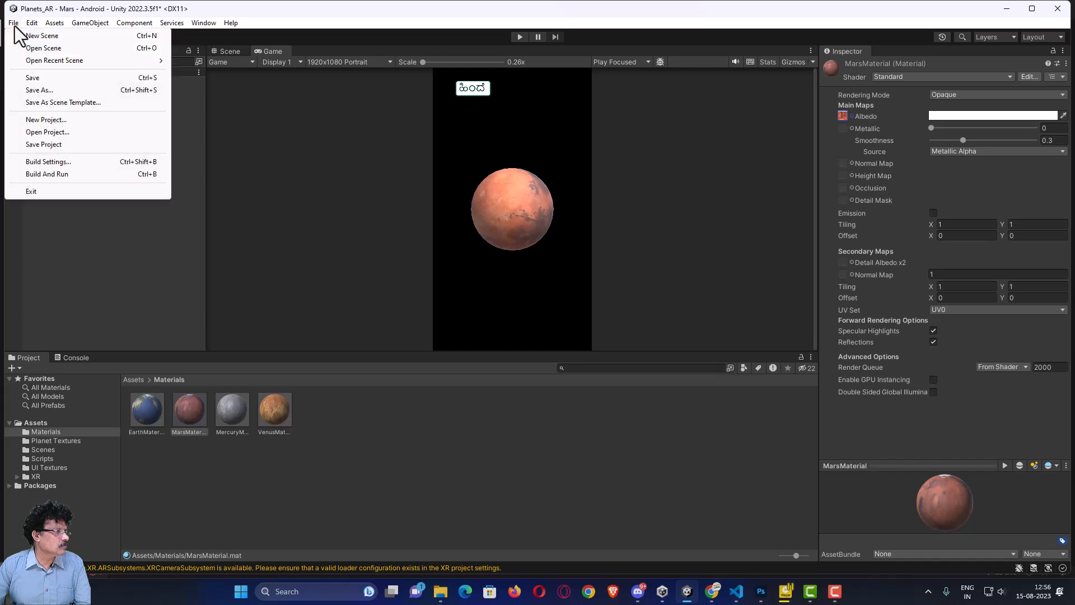
left_click(31, 77)
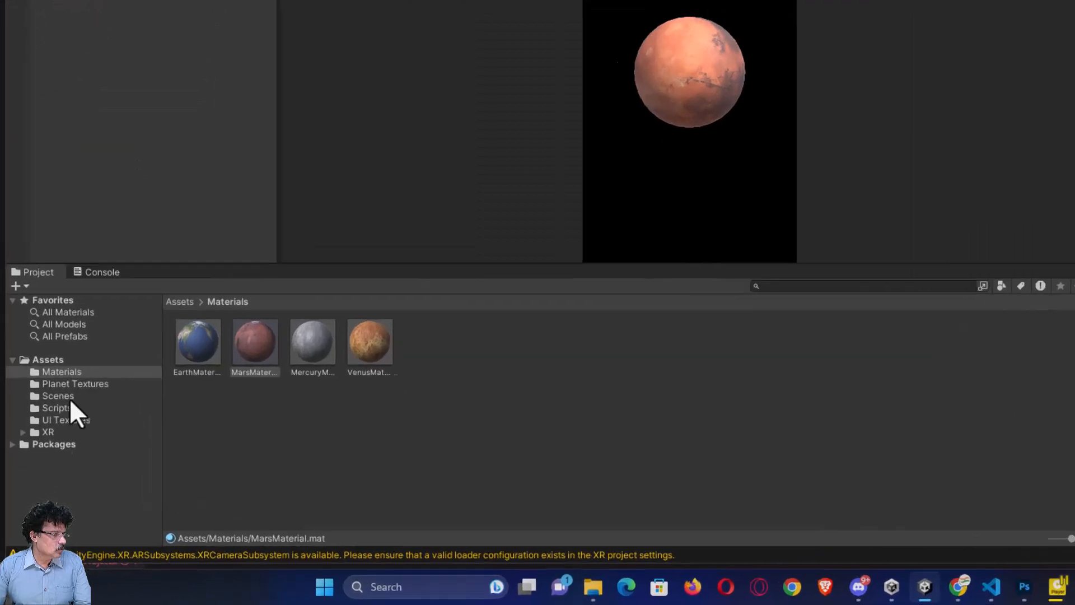
Open the HomeScreen scene and add a Button component to Mars_btn under ButtonHandler.
left_click(43, 449)
left_click(190, 414)
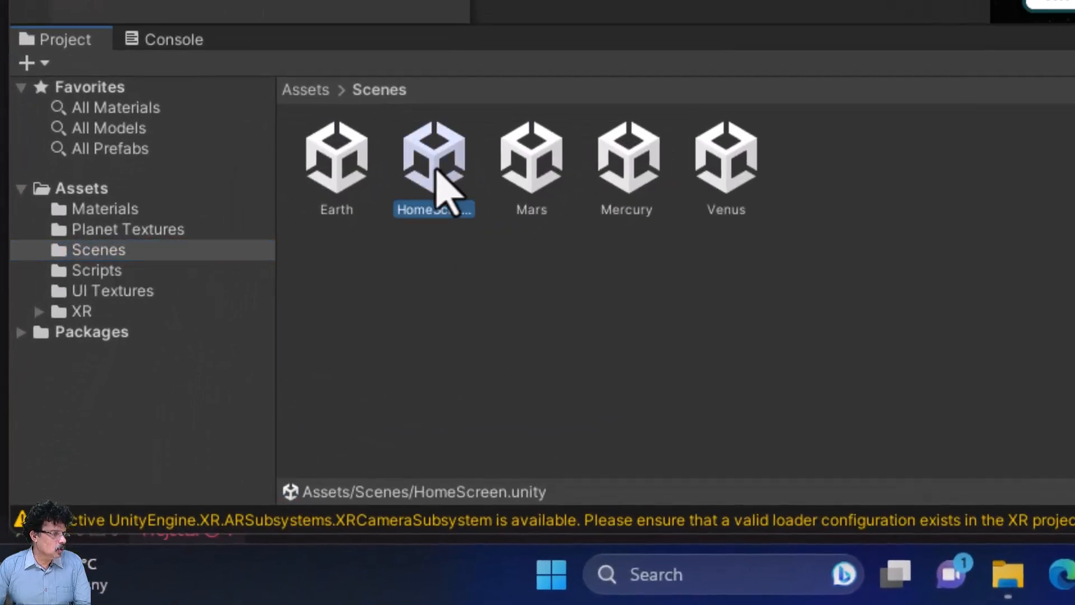
double_click(437, 172)
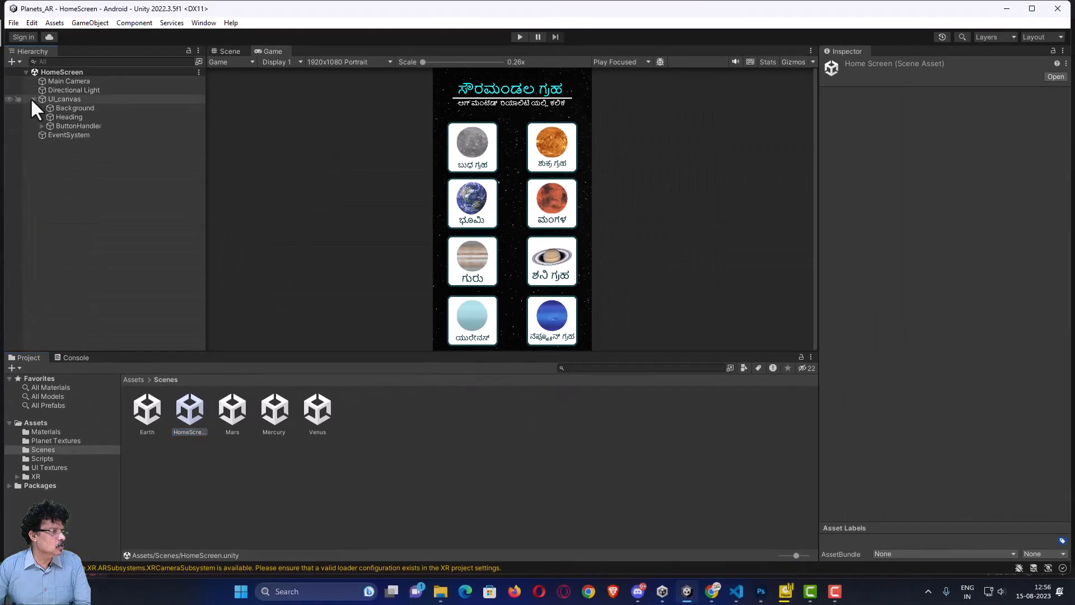
left_click(41, 125)
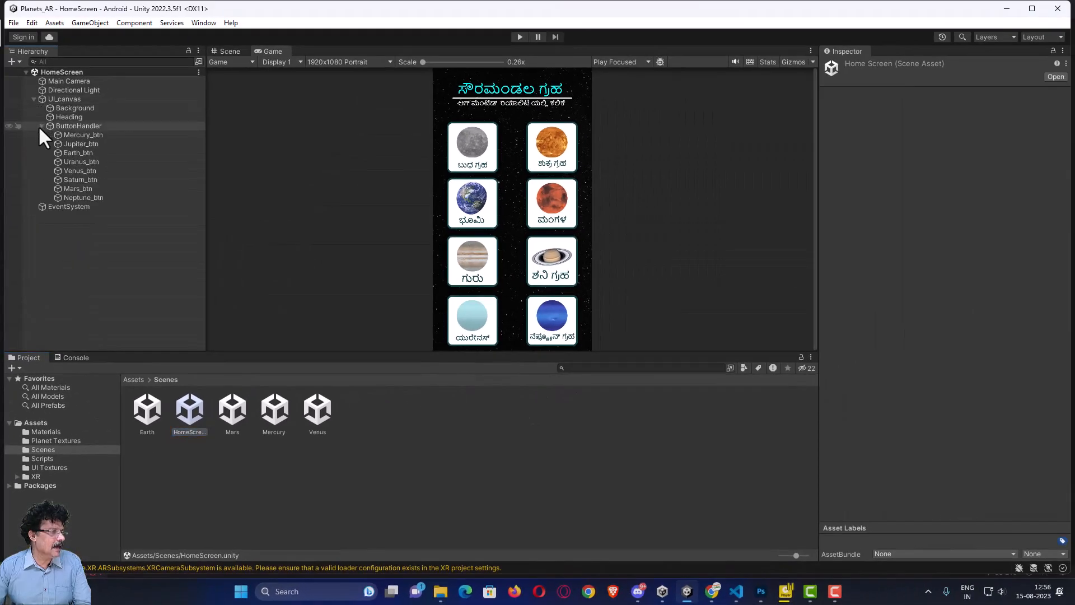
left_click(72, 189)
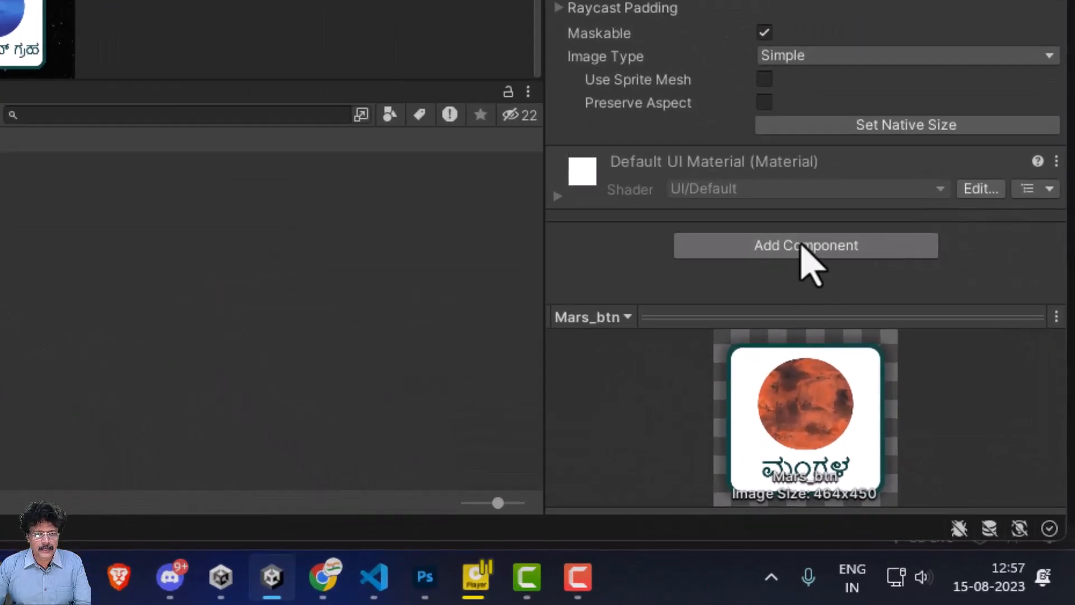
left_click(800, 245)
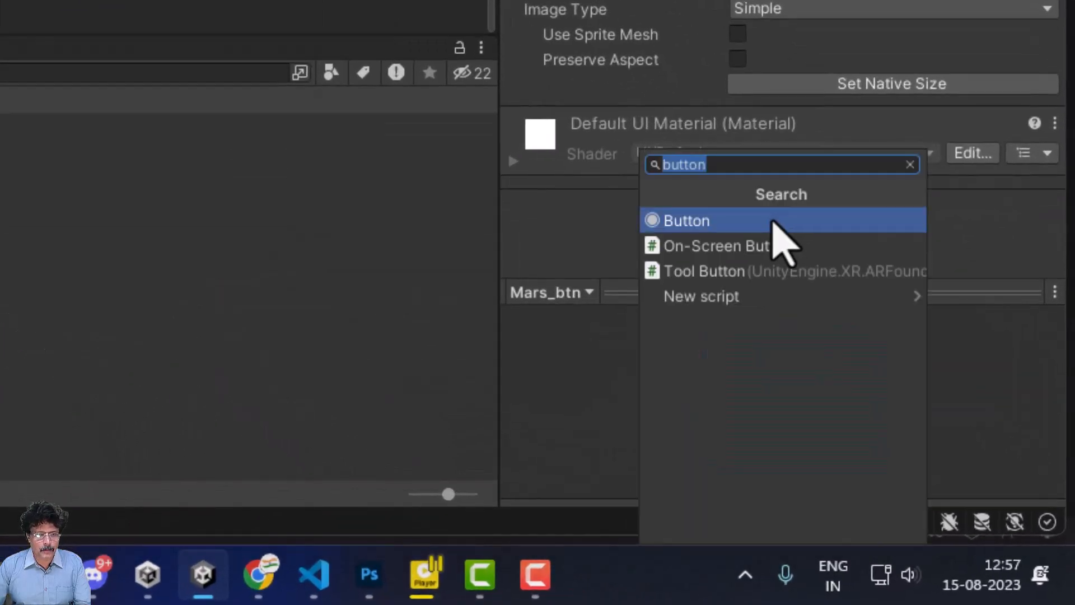
left_click(773, 221)
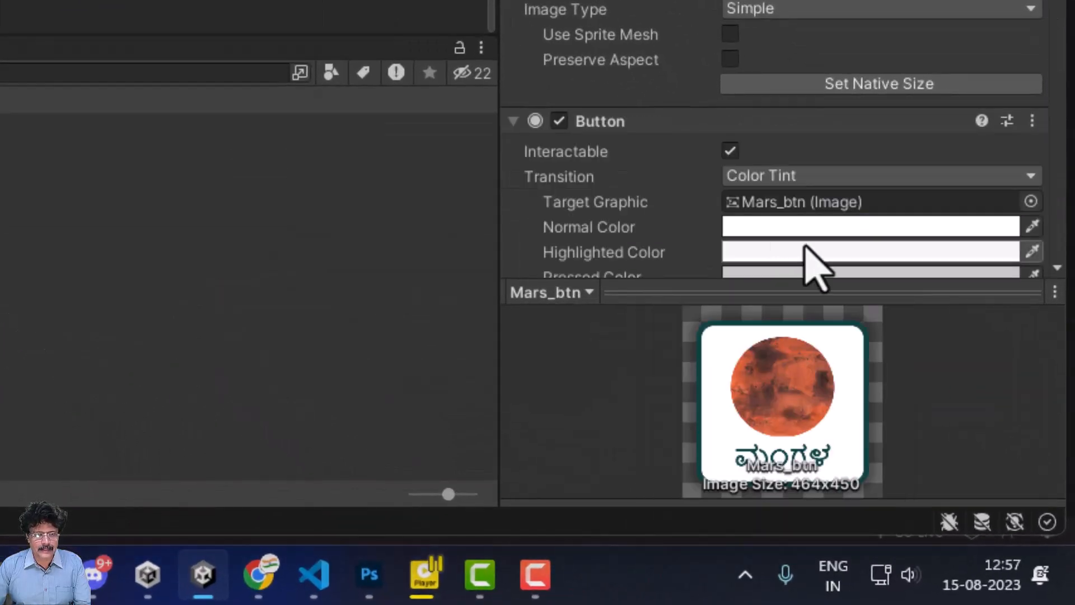
Set the Highlighted Color of the Mars_btn Button component to light green.
left_click(805, 253)
left_click(914, 14)
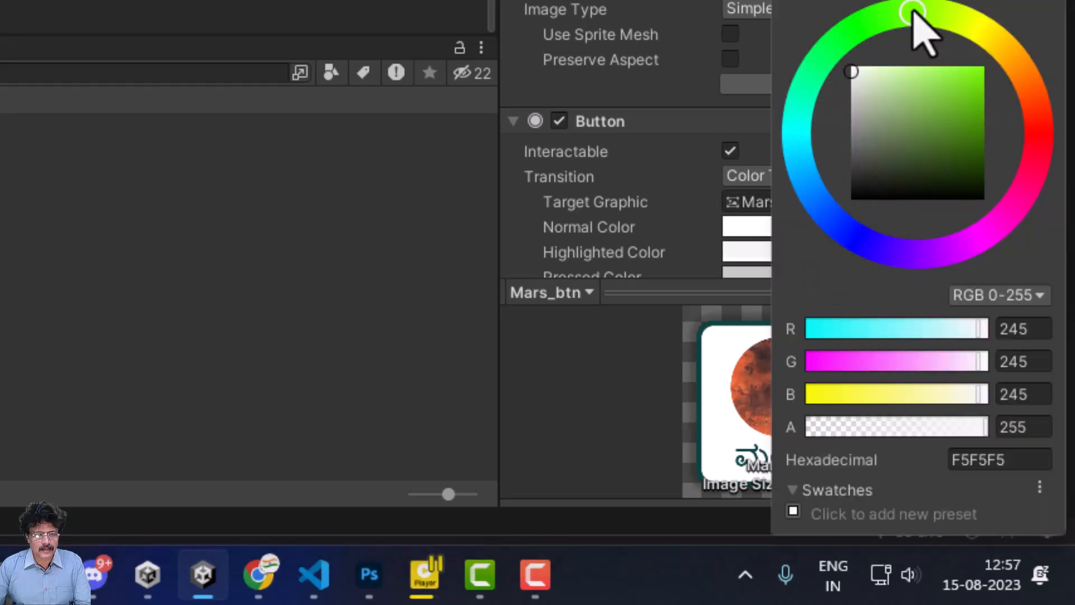
left_click(899, 67)
left_click(1052, 6)
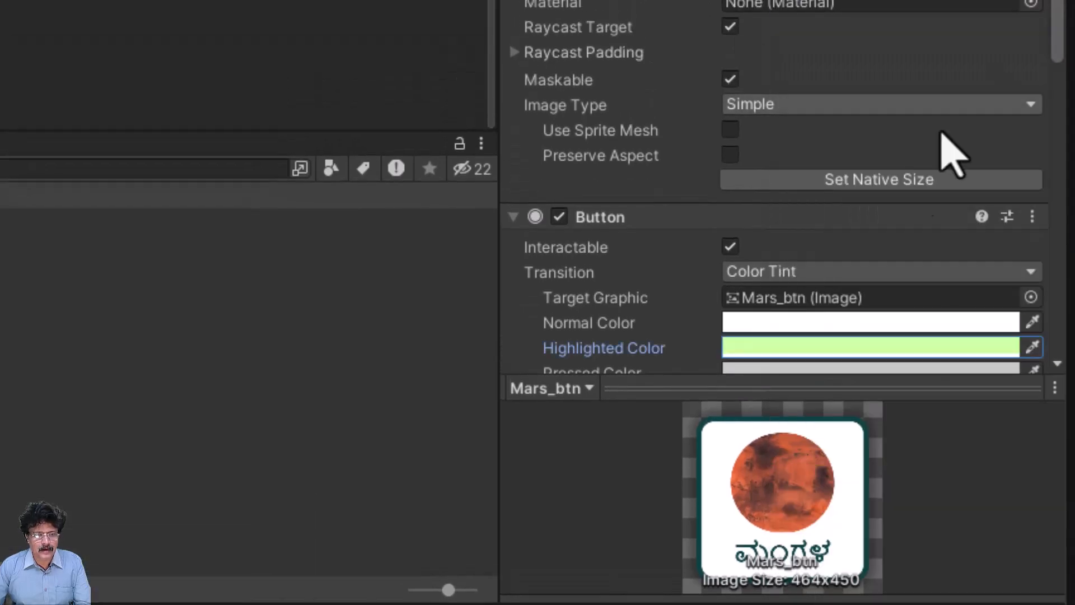
Add an On Click event to Mars_btn that calls SceneController.SwitchScene on ButtonHandler with the string Mars.
scroll(900, 81, "down", 2)
scroll(902, 185, "down", 5)
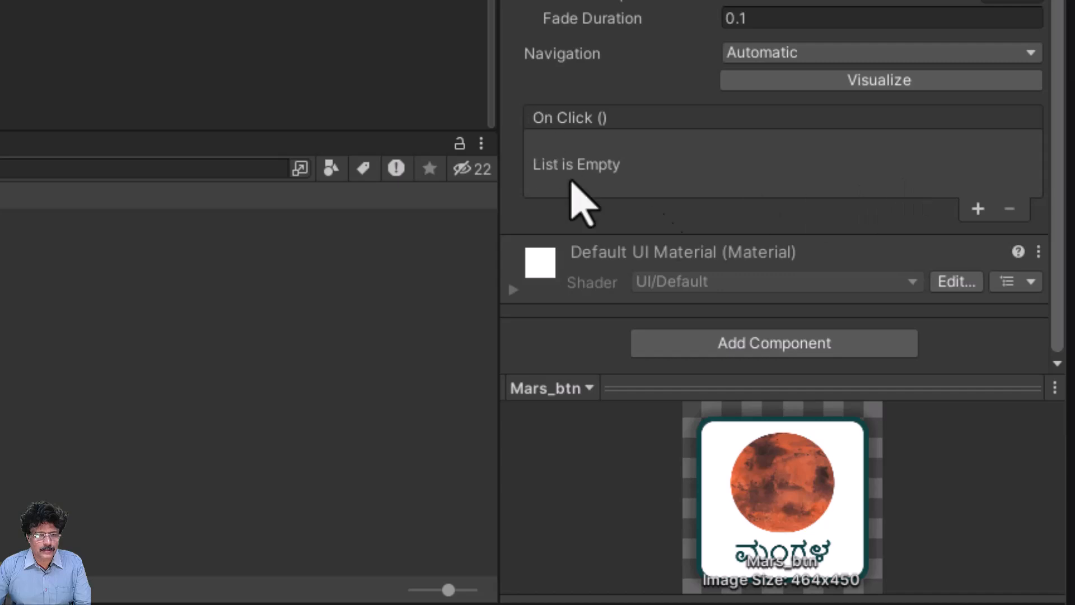
left_click(978, 209)
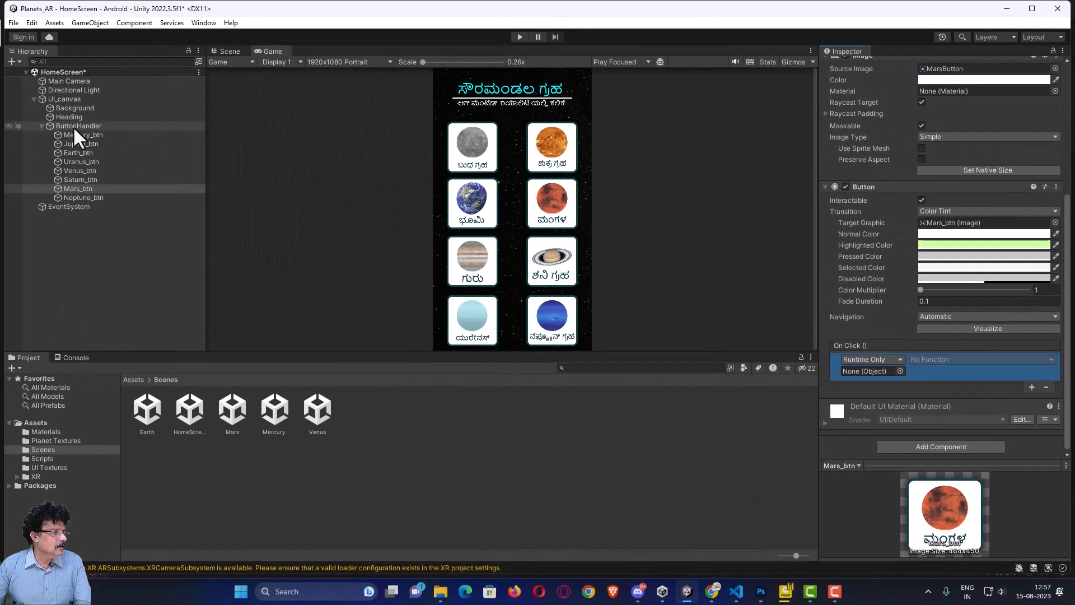
left_click_drag(73, 126, 874, 377)
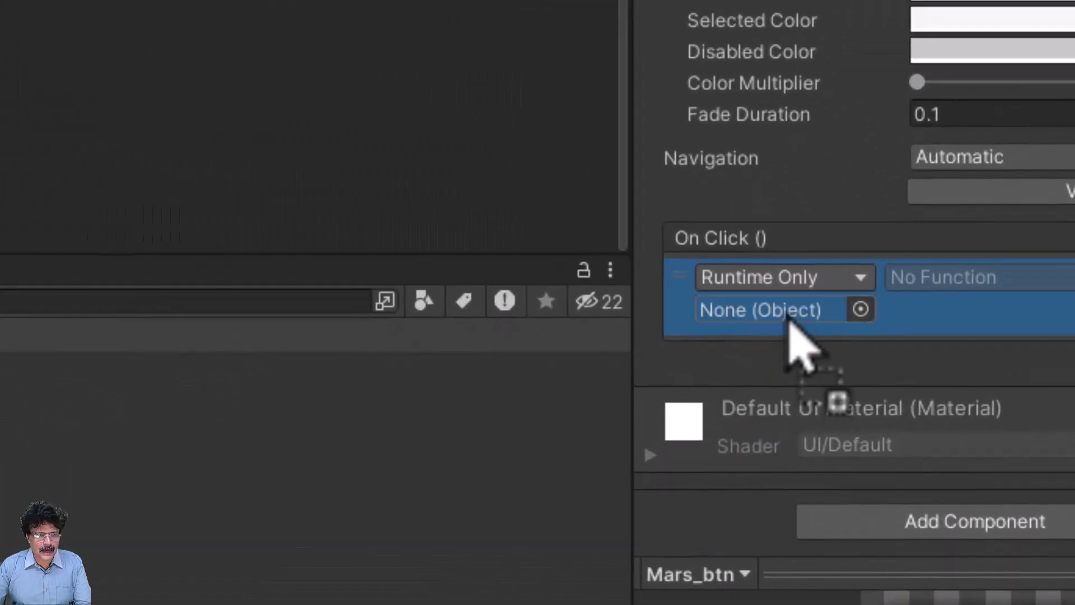
left_click_drag(795, 330, 792, 324)
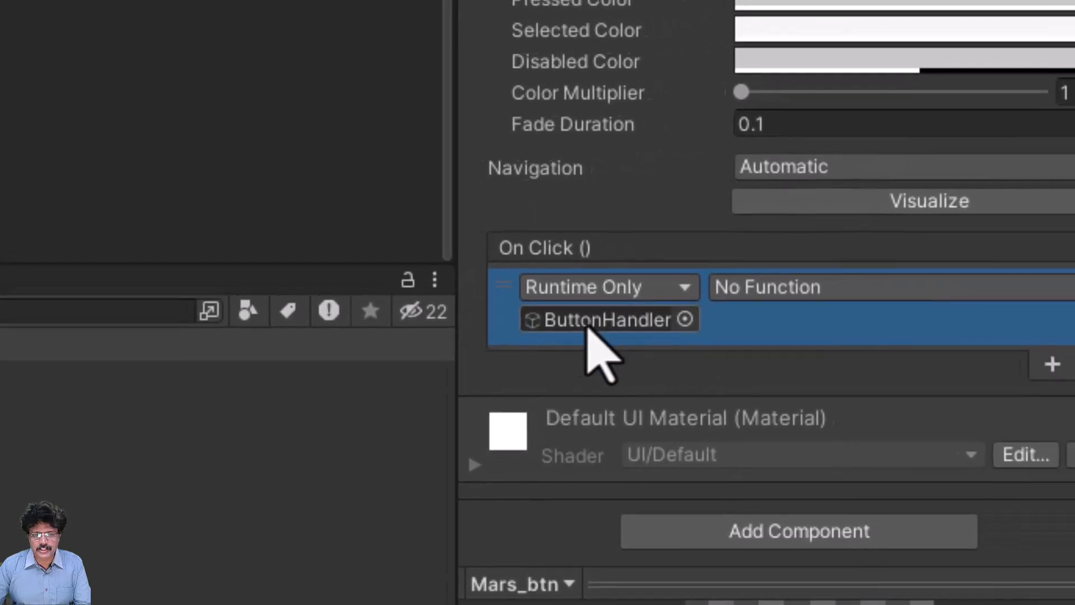
left_click(746, 296)
mouse_move(768, 442)
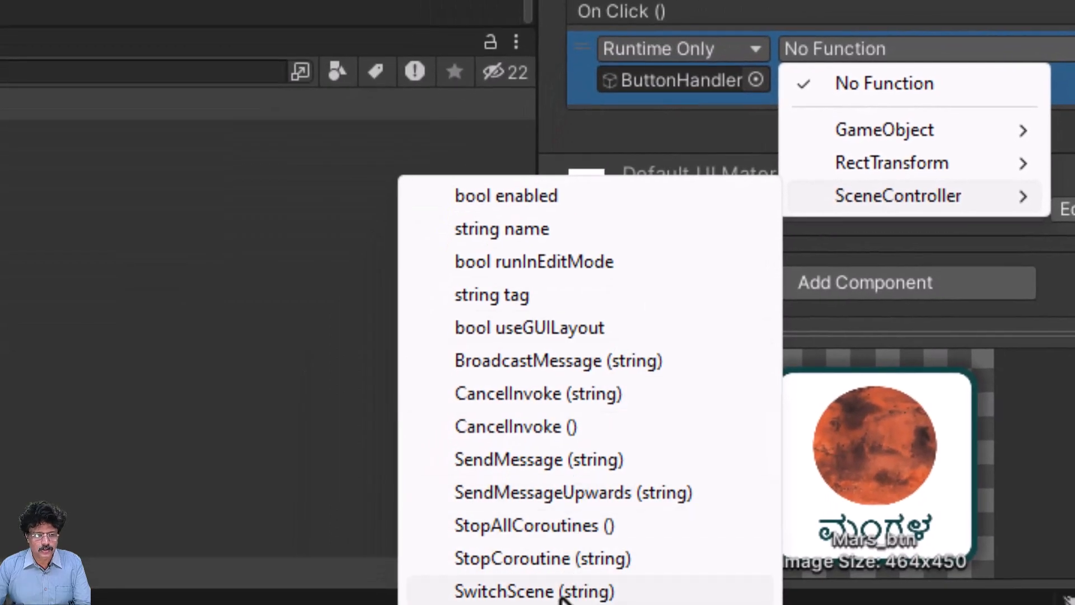
left_click(560, 595)
left_click(847, 78)
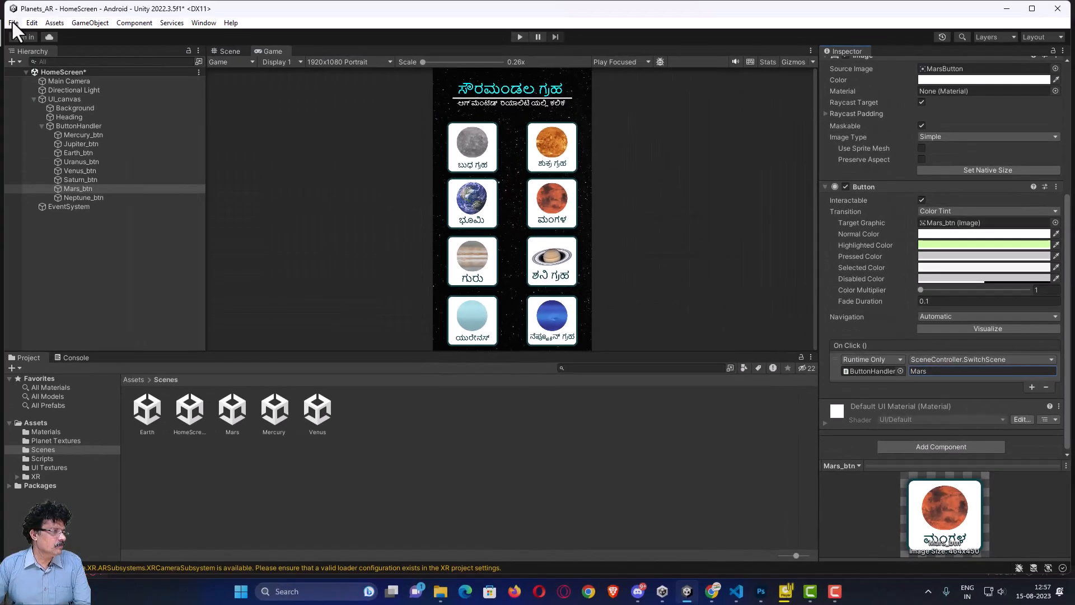
Add the Mars scene to Scenes In Build in the Build Settings and save the HomeScreen scene.
left_click(12, 21)
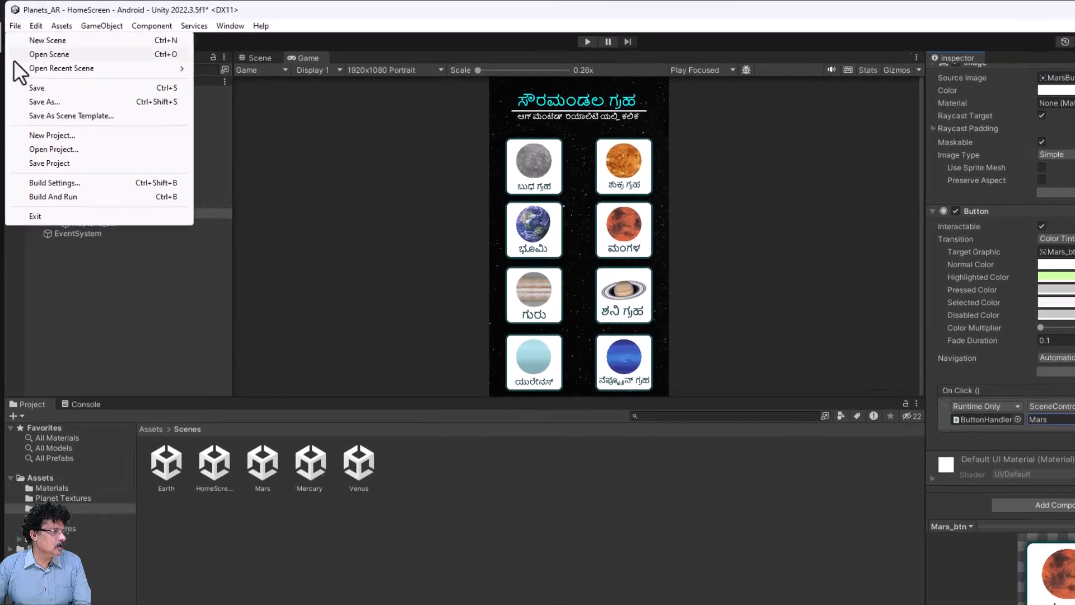
left_click(37, 160)
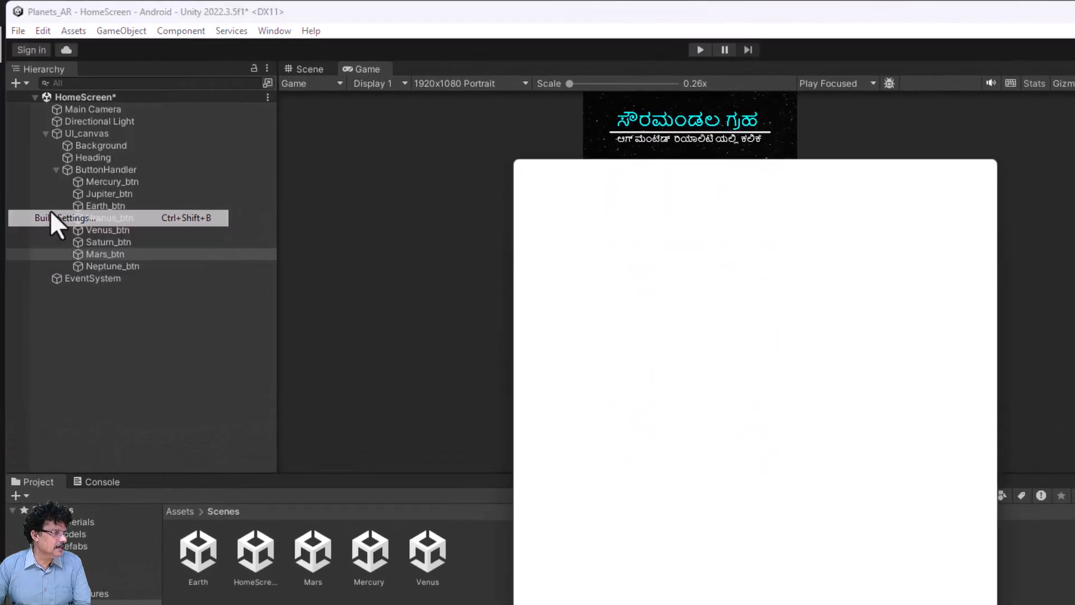
left_click_drag(313, 551, 622, 262)
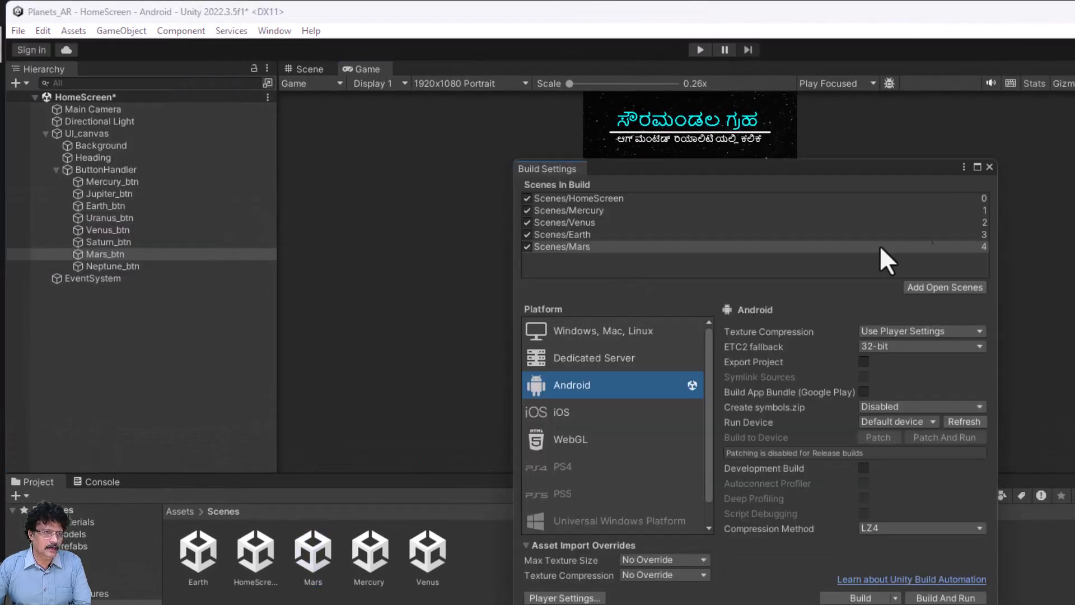
left_click(988, 167)
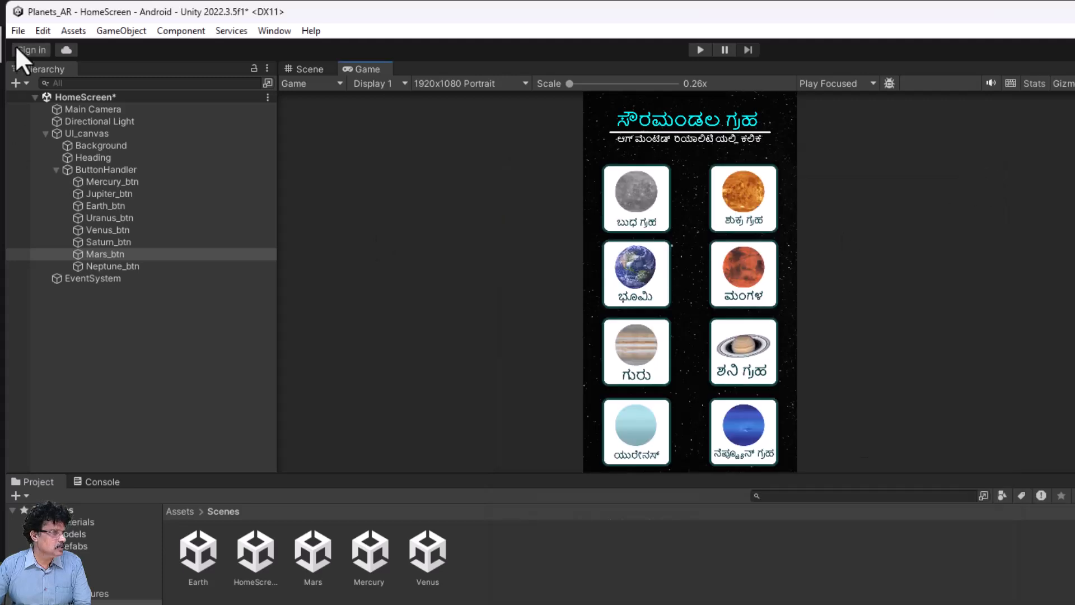
left_click(17, 31)
left_click(26, 106)
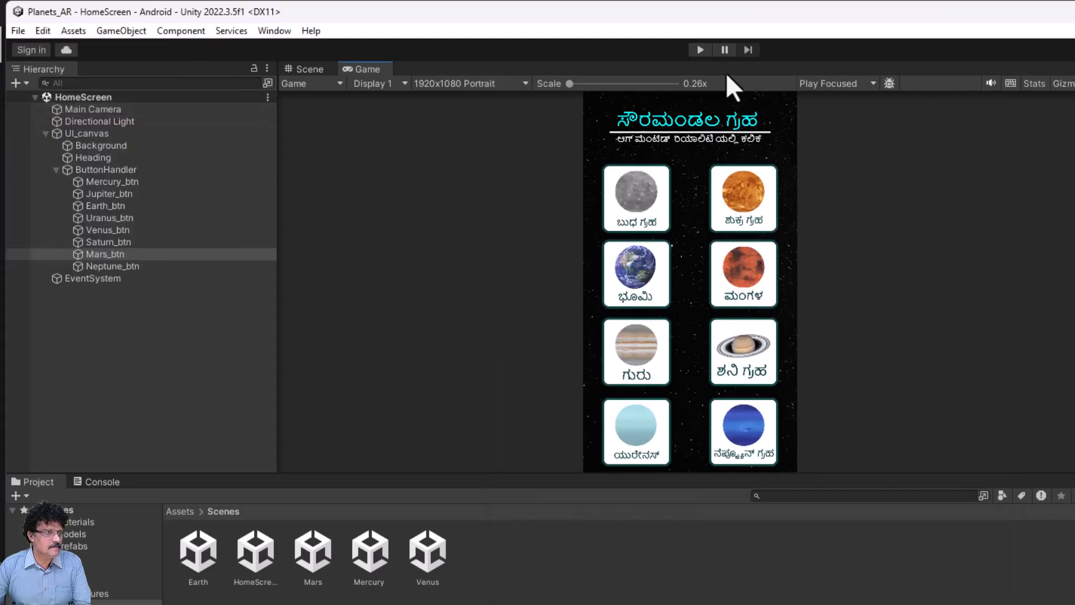
Test in play mode that the Mars button opens its scene and the back button returns to the home screen.
left_click(700, 50)
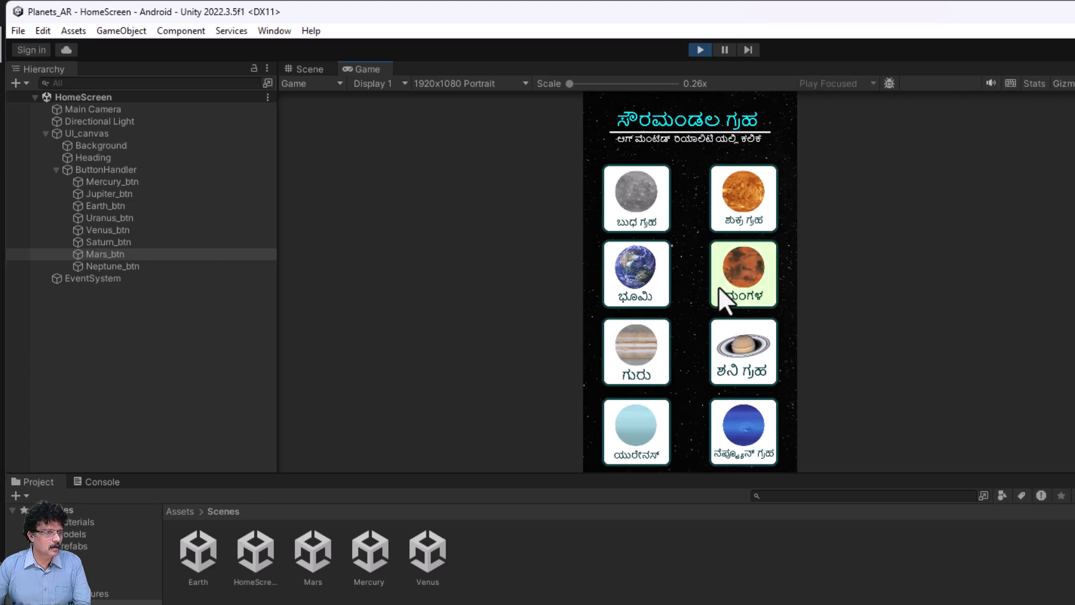
left_click(726, 274)
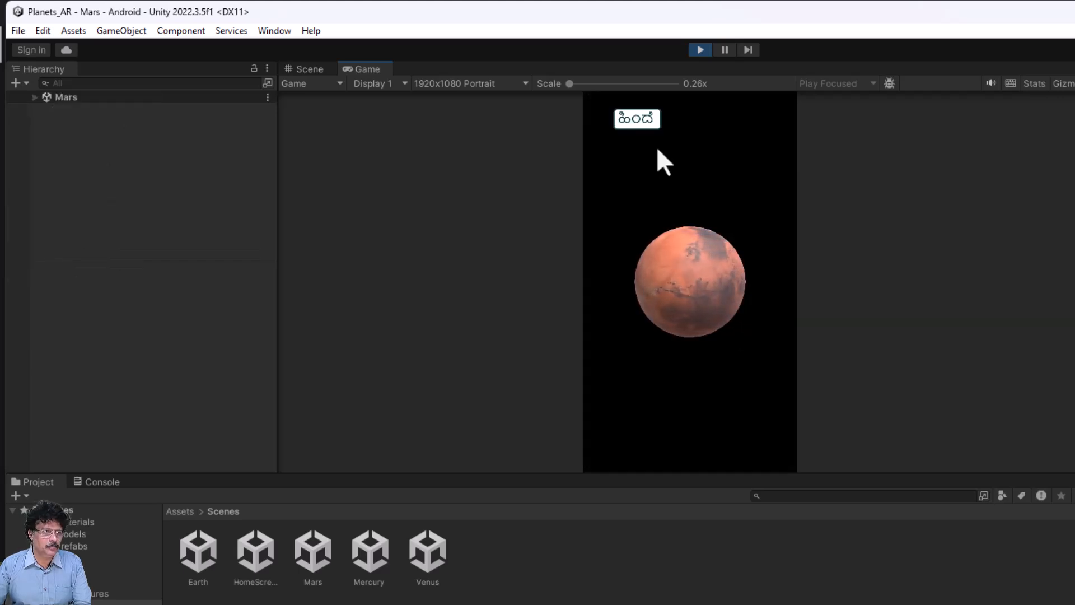
left_click(643, 125)
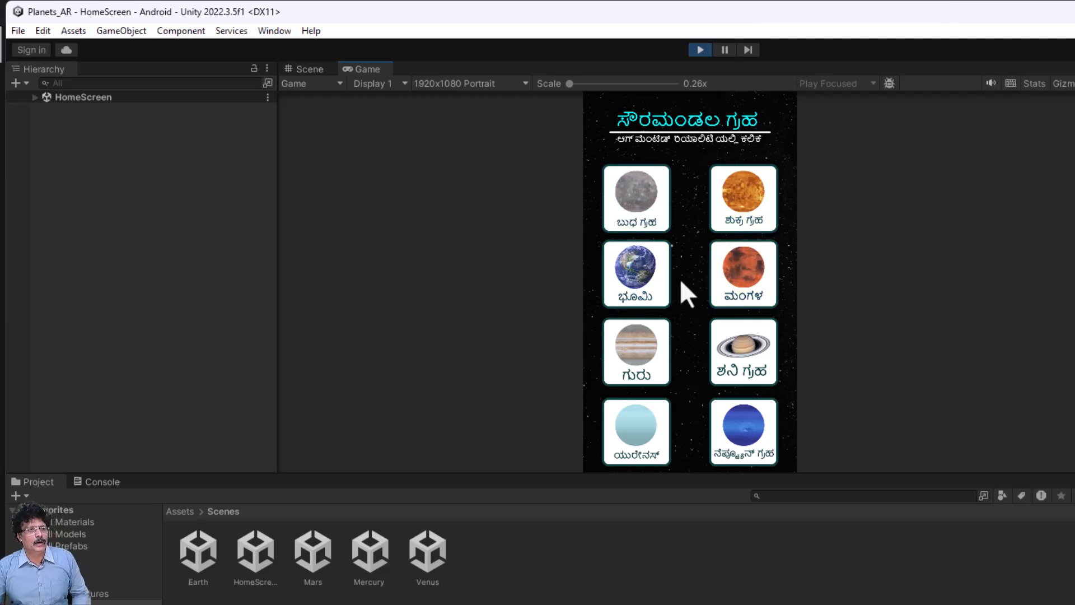
left_click(694, 52)
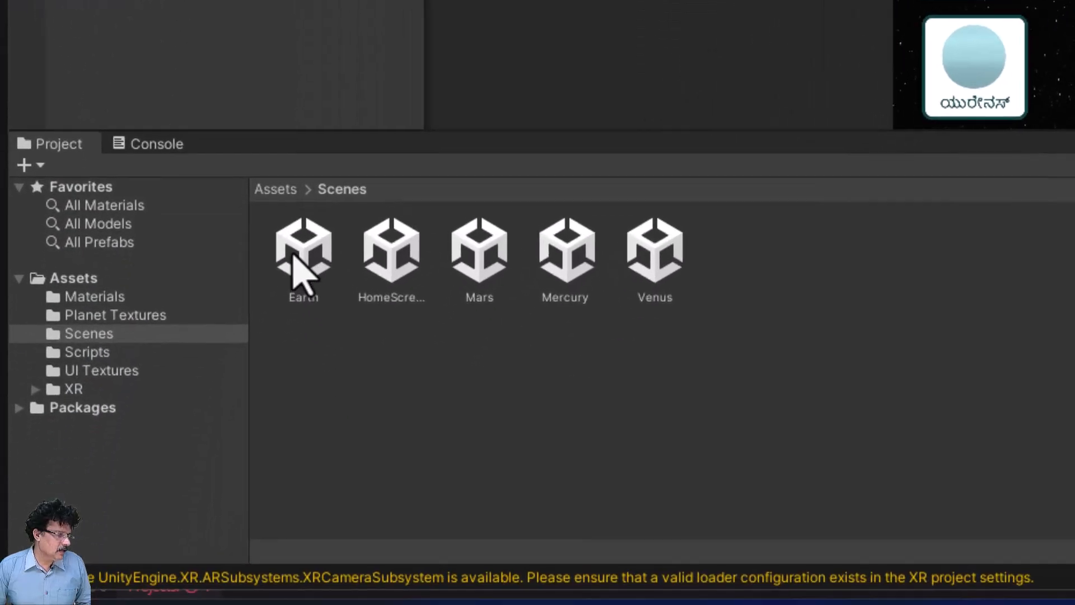
Duplicate the Earth scene in the Scenes folder and rename the copy Jupiter.
left_click(213, 534)
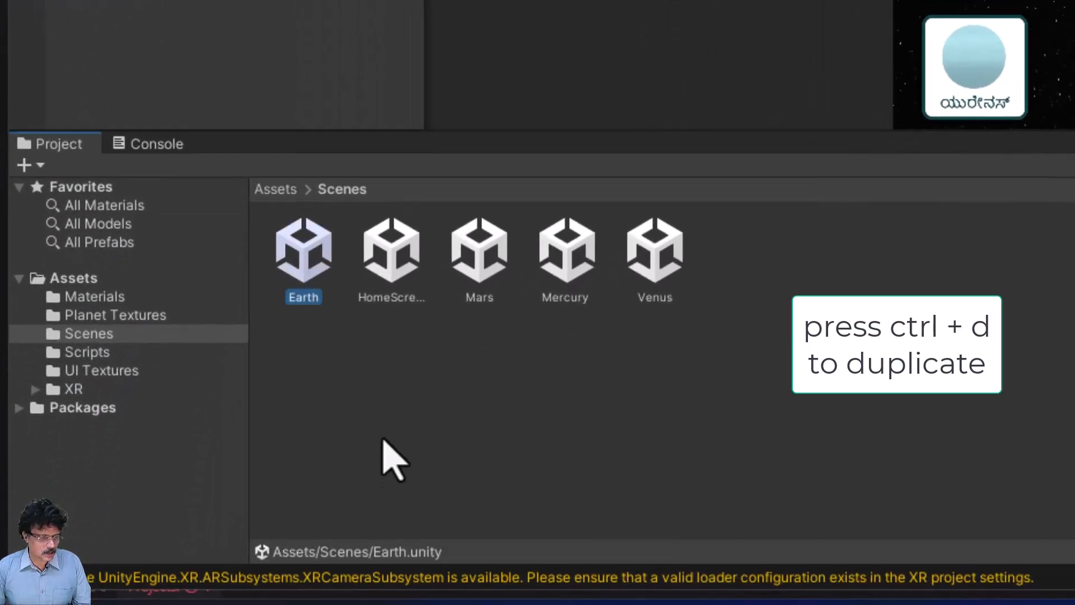
key("ctrl+d")
key("F2")
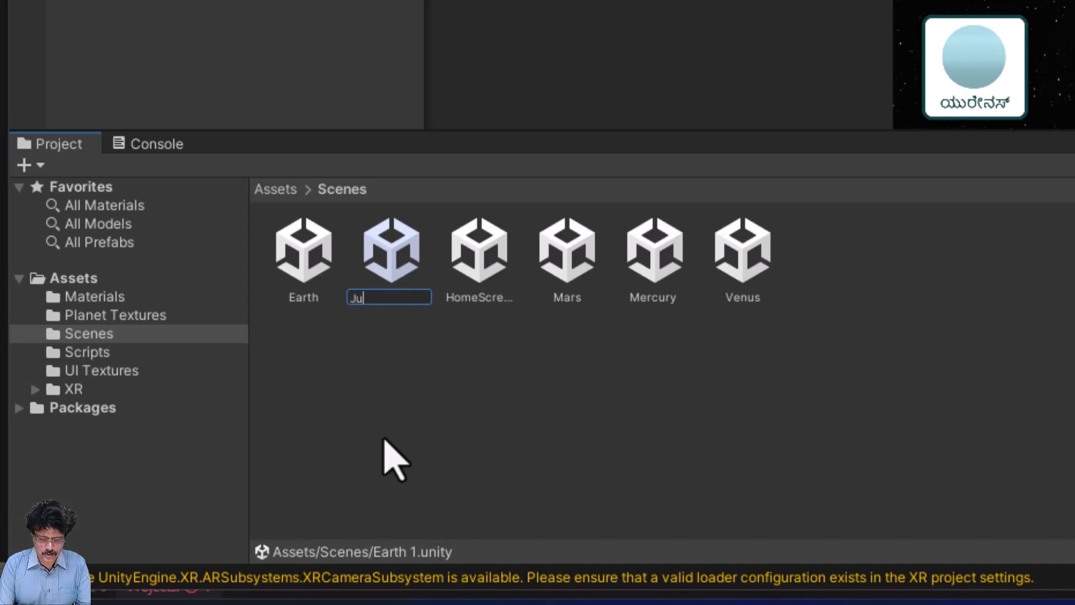
key("Return")
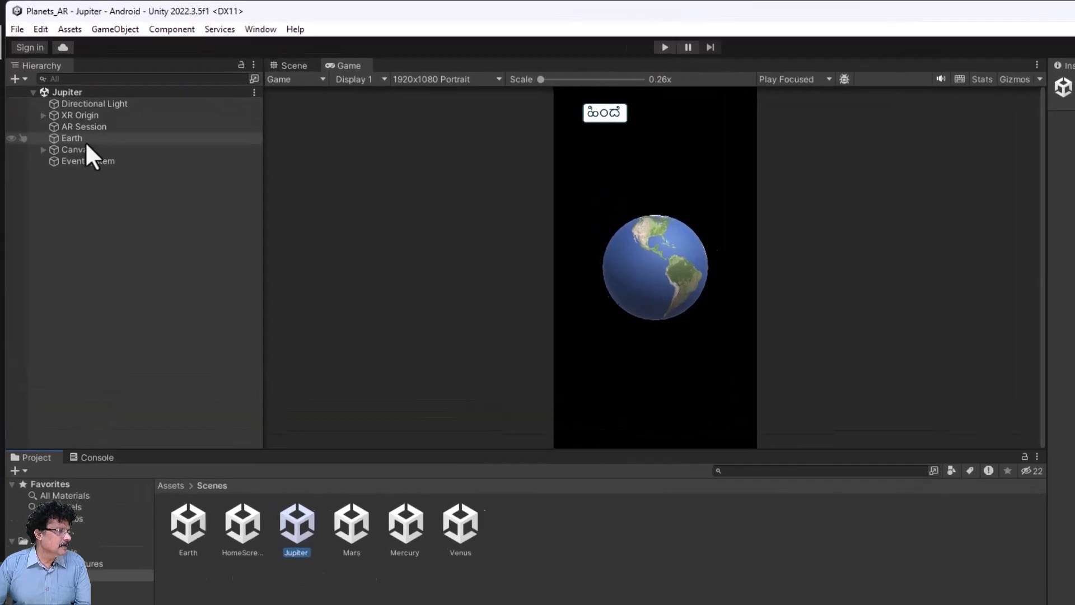
Open the Jupiter scene and rename its Earth object to Jupiter.
left_click(66, 109)
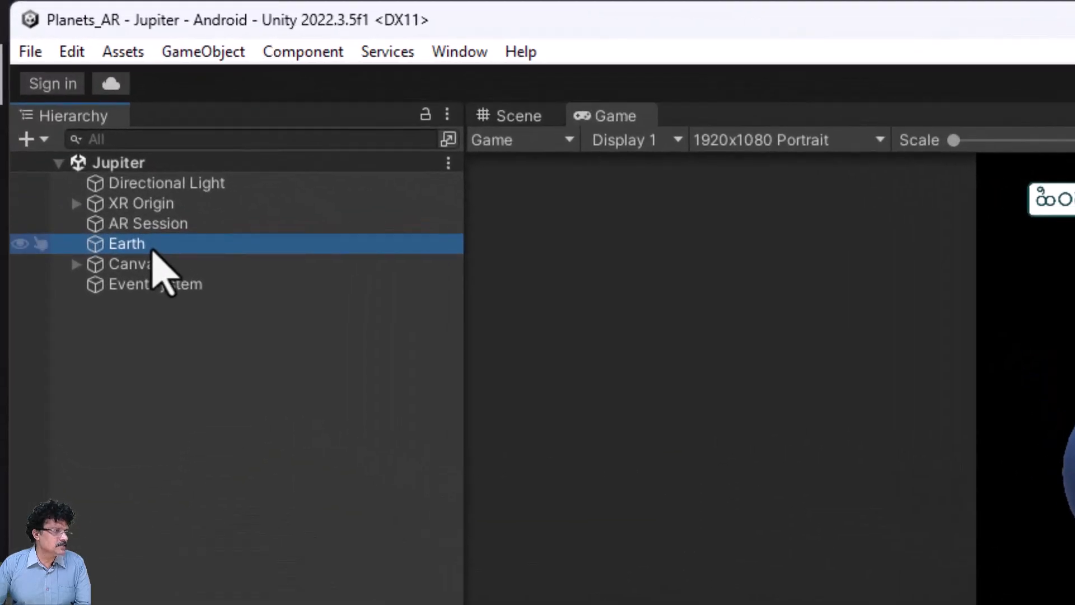
right_click(152, 249)
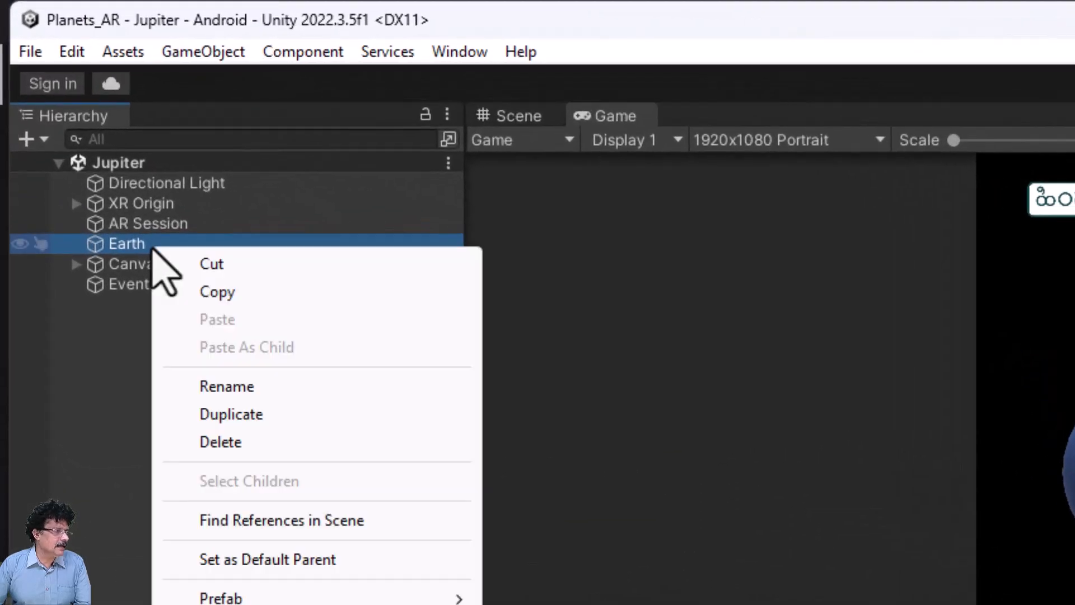
left_click(228, 387)
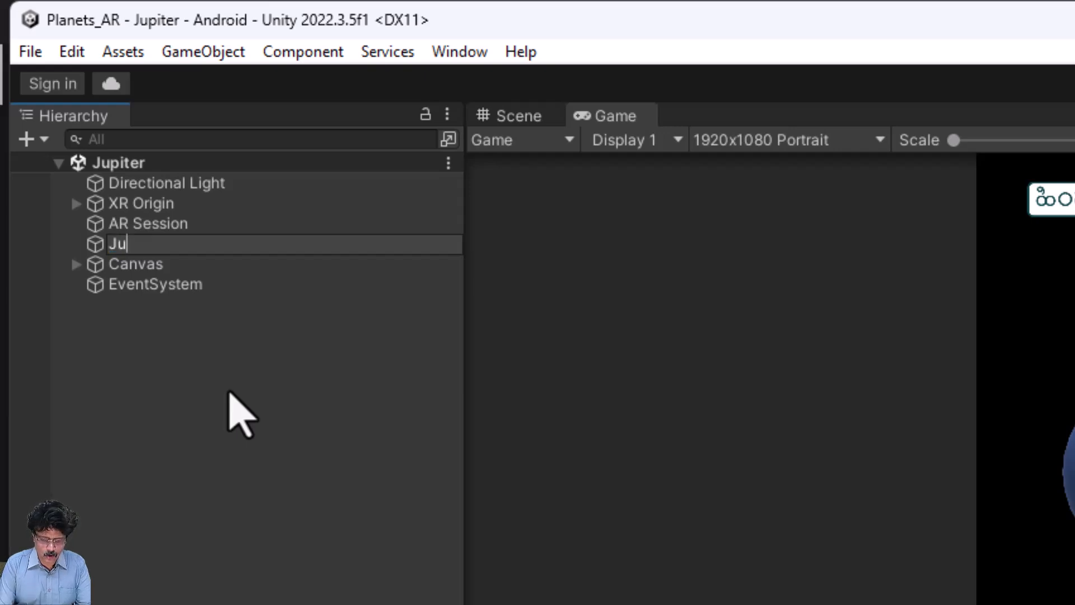
key("Return")
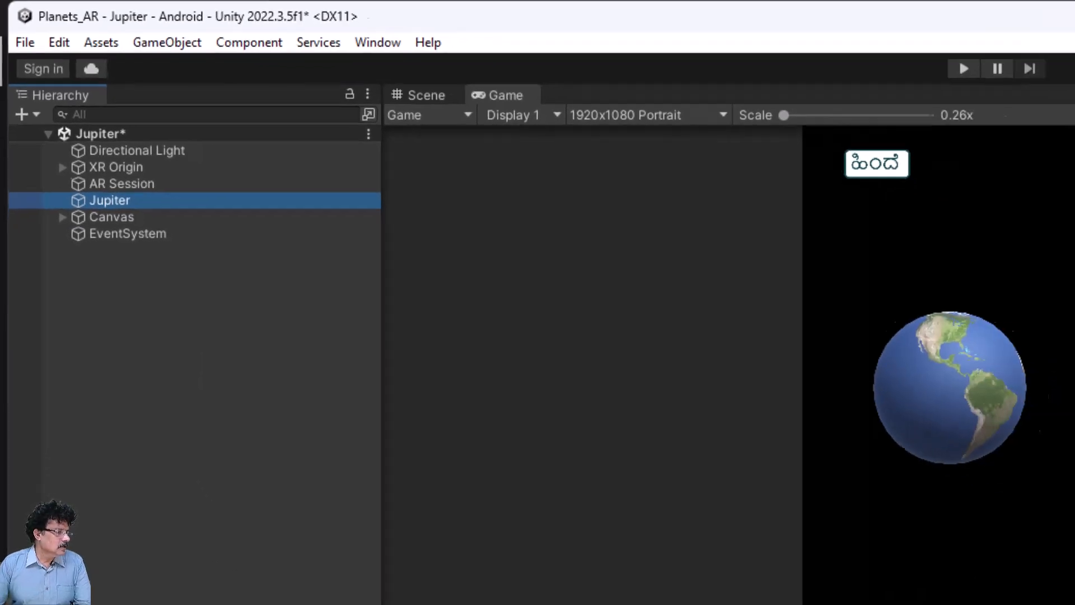
Duplicate EarthMaterial in the Materials folder and rename the copy JupiterMaterial.
left_click(48, 442)
left_click(146, 420)
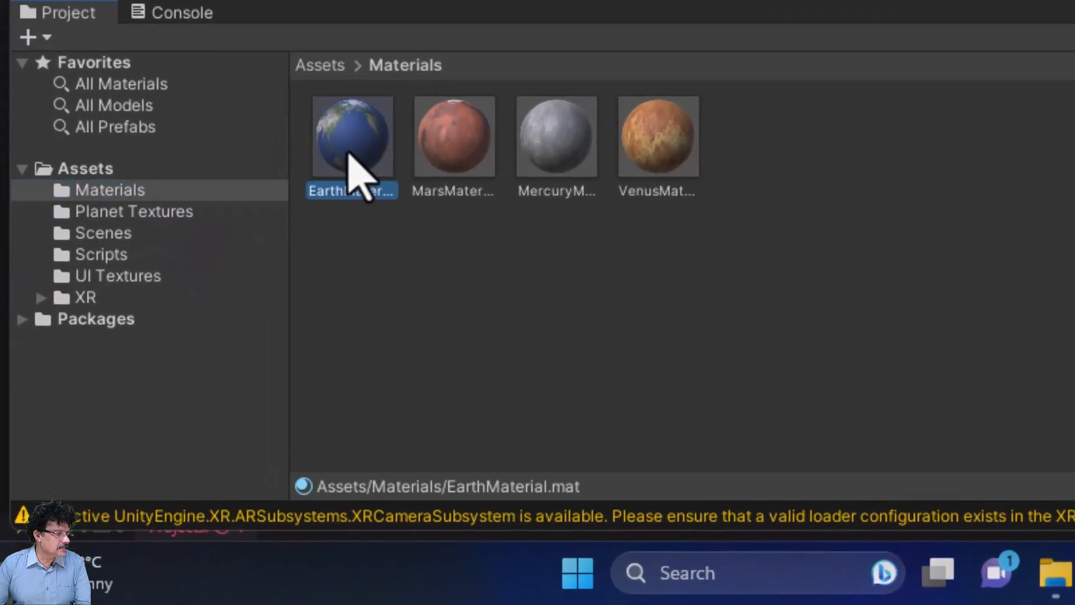
key("ctrl+d")
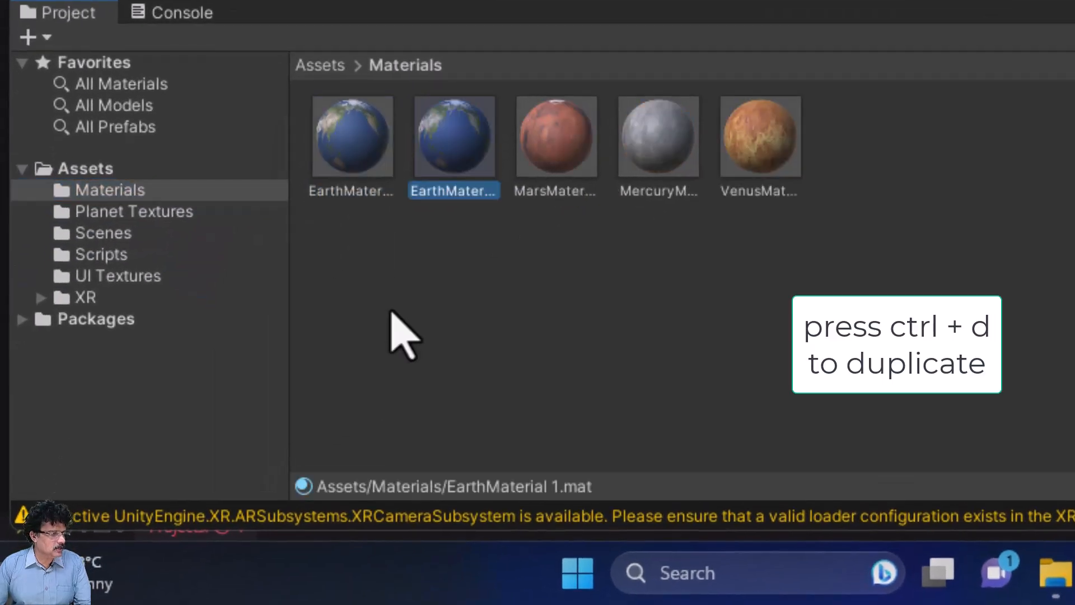
key("F2")
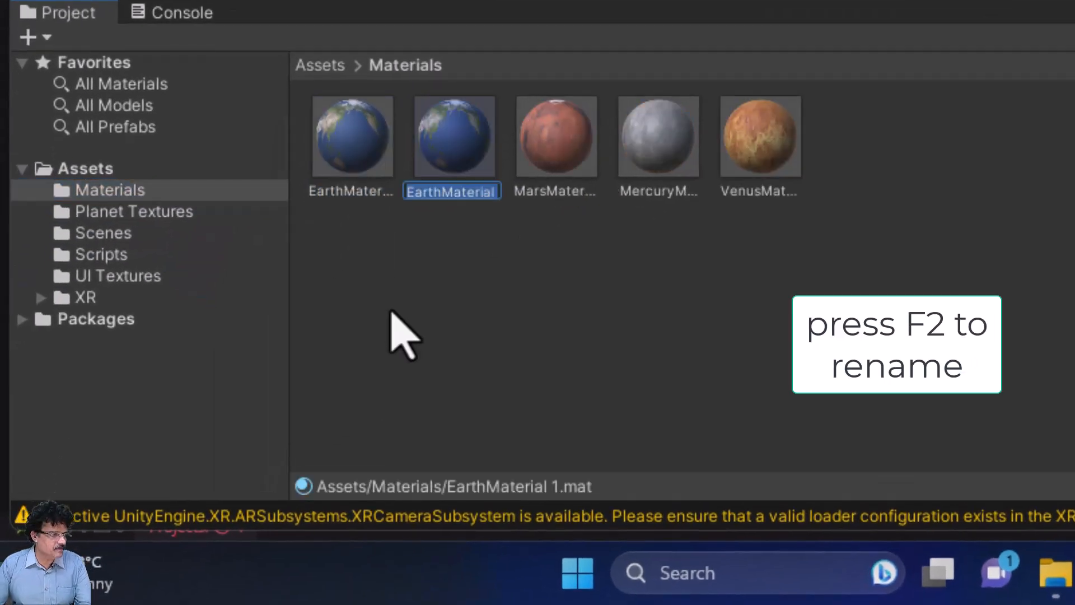
type("Jupite")
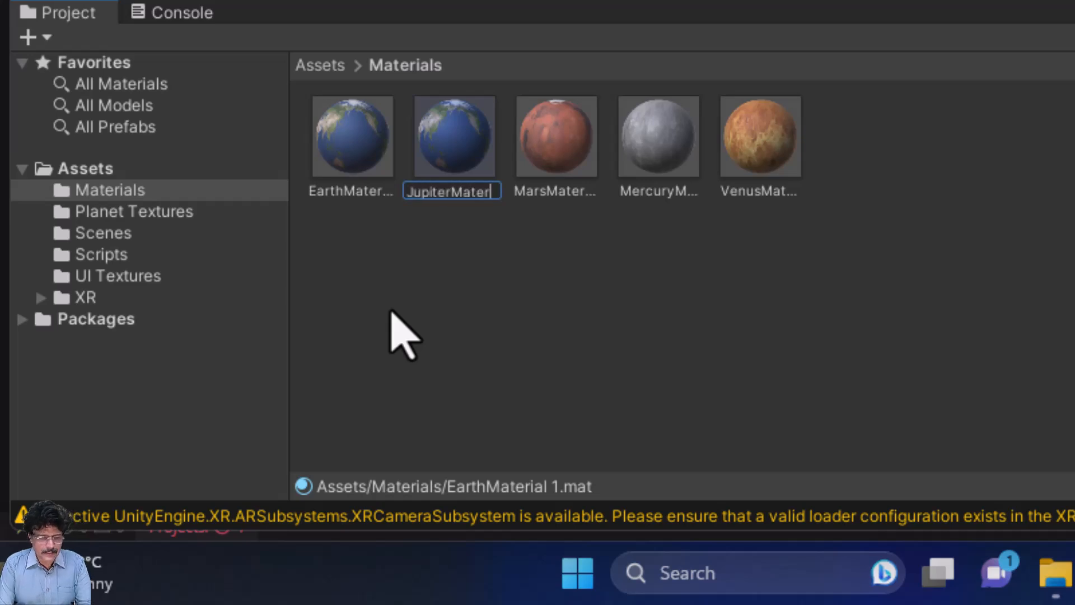
key("Return")
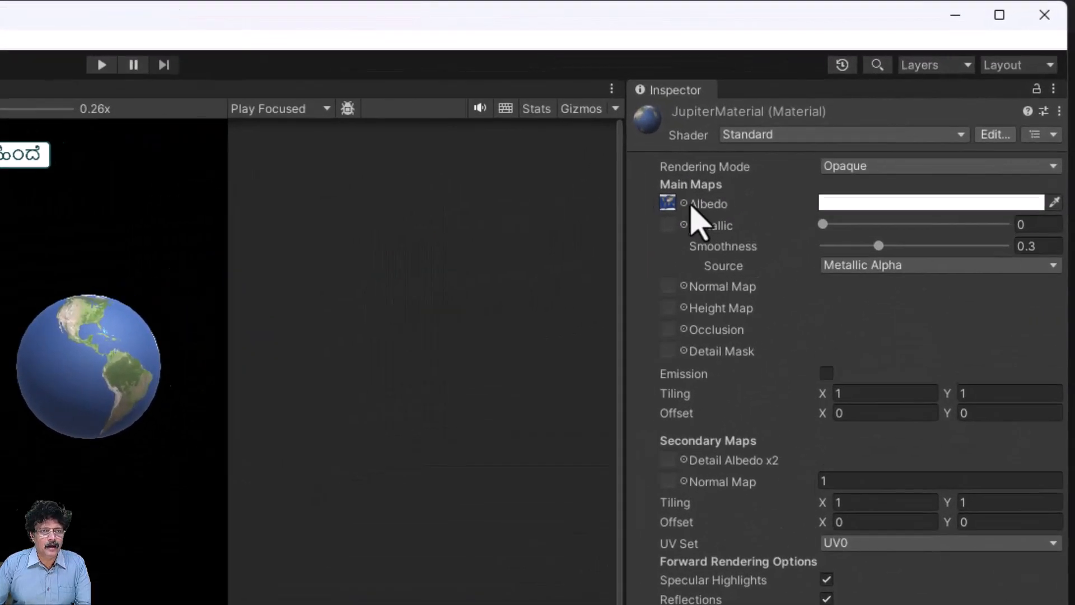
Set the Albedo texture of JupiterMaterial to 2k_jupiter.
left_click(851, 116)
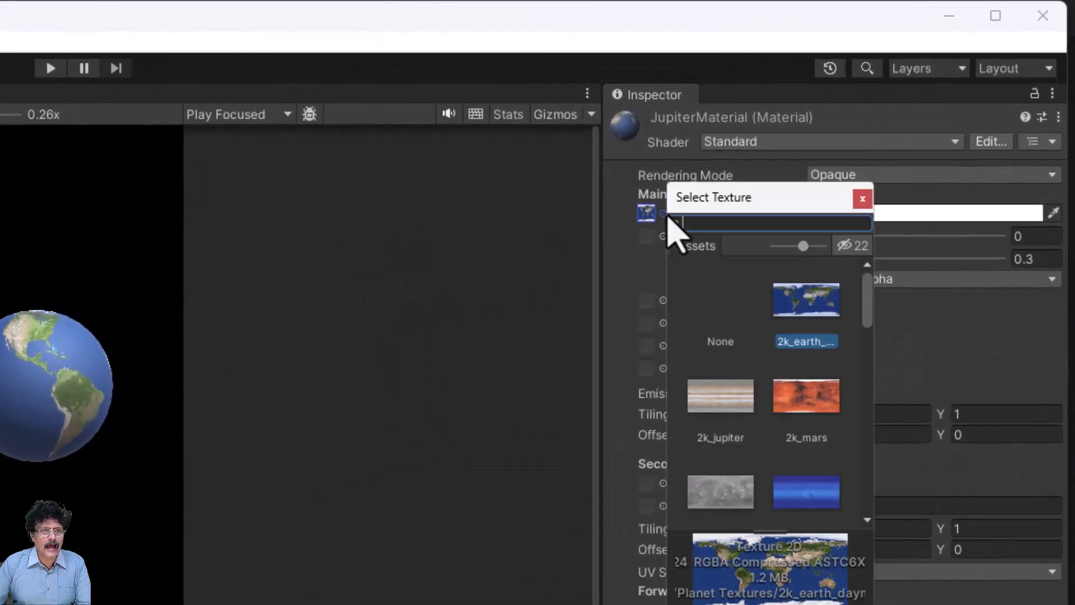
scroll(812, 464, "down", 2)
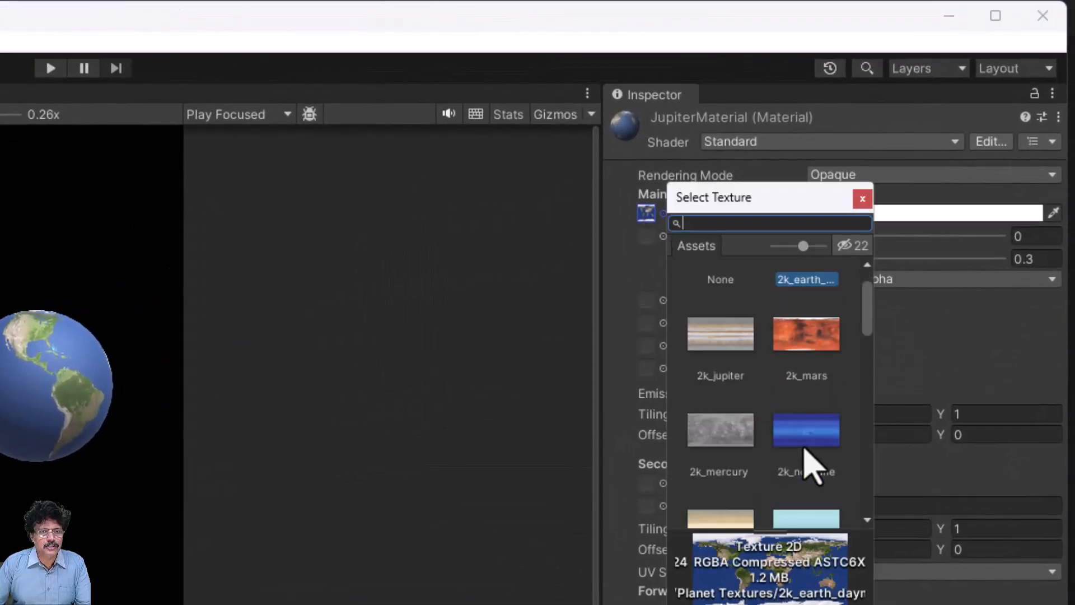
left_click(722, 335)
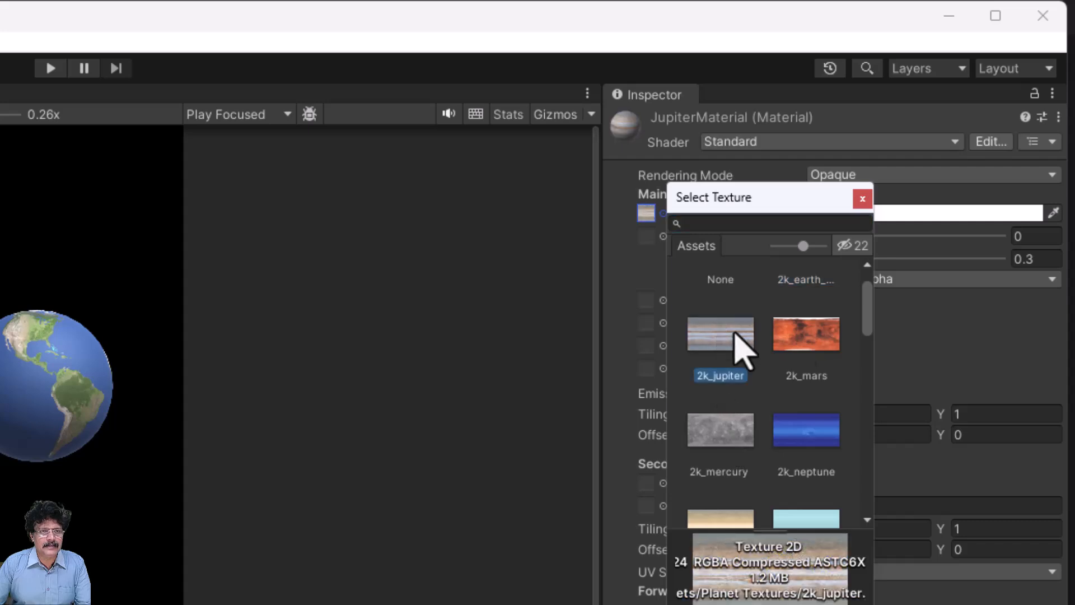
left_click(862, 198)
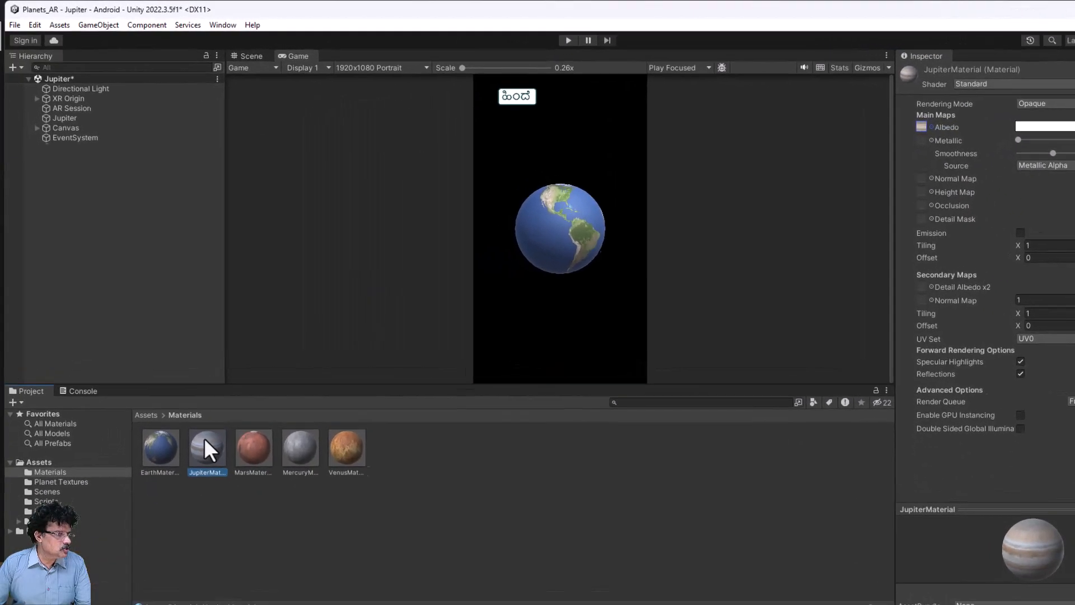
Apply JupiterMaterial to the Jupiter object and save the Jupiter scene.
left_click_drag(211, 446, 99, 155)
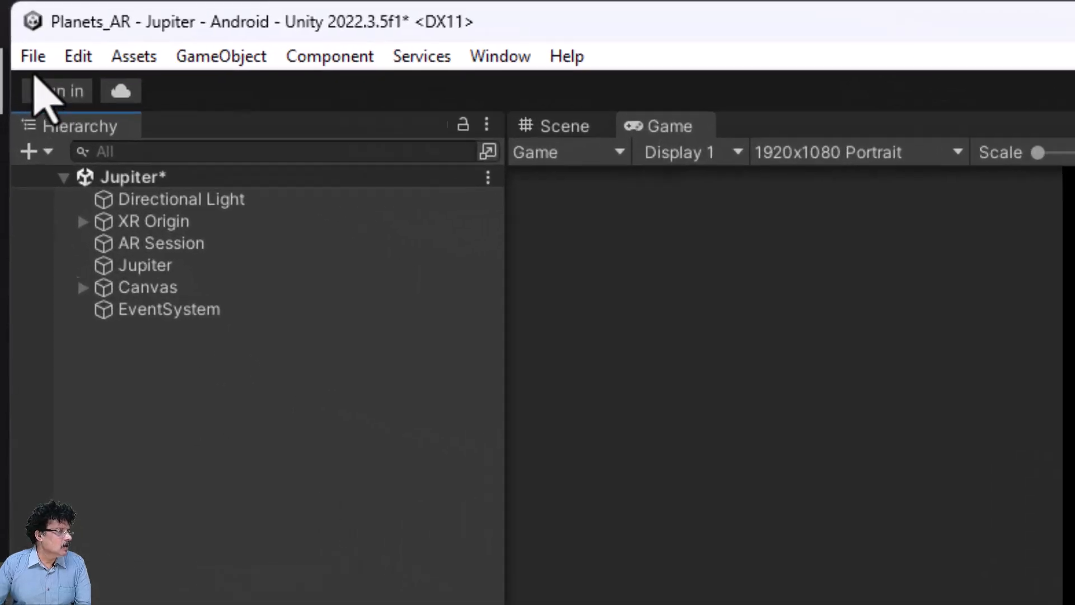
left_click(18, 33)
left_click(78, 210)
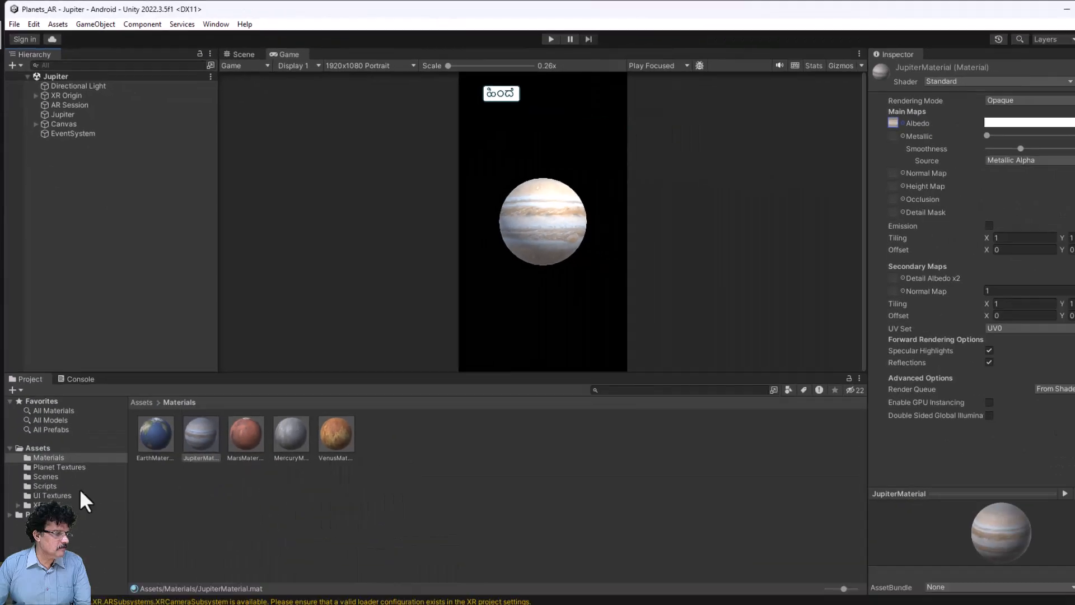
Open the HomeScreen scene and add a Button component to Jupiter_btn under ButtonHandler.
left_click(52, 474)
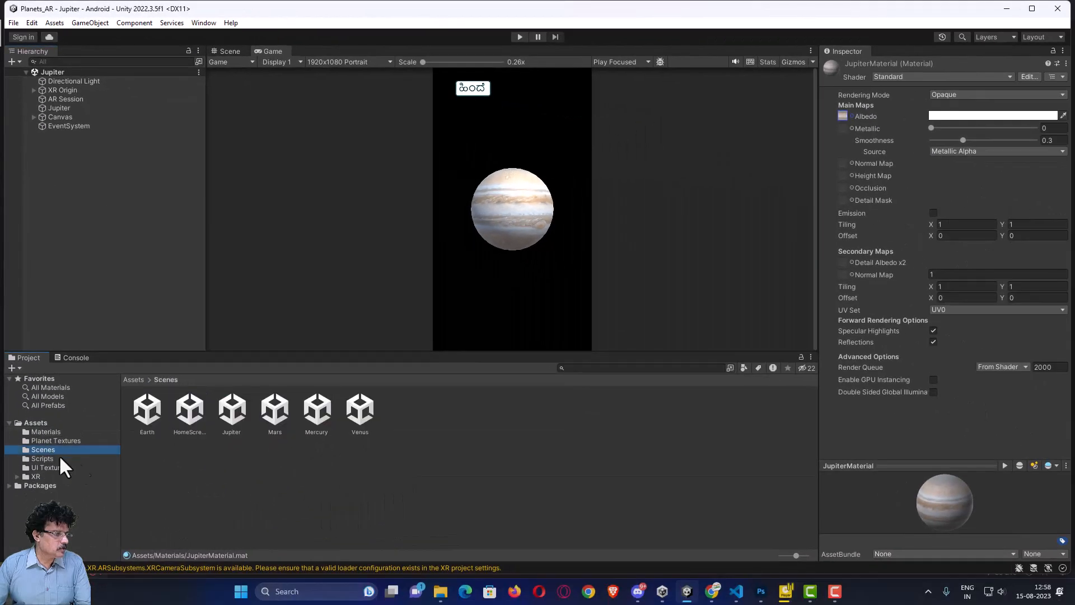
double_click(188, 439)
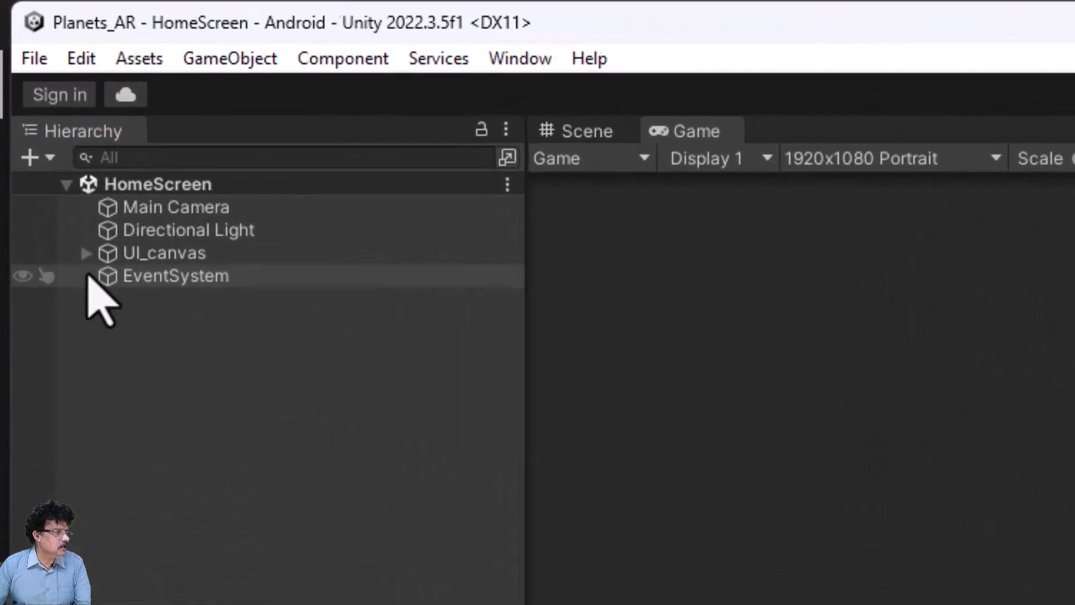
left_click(34, 99)
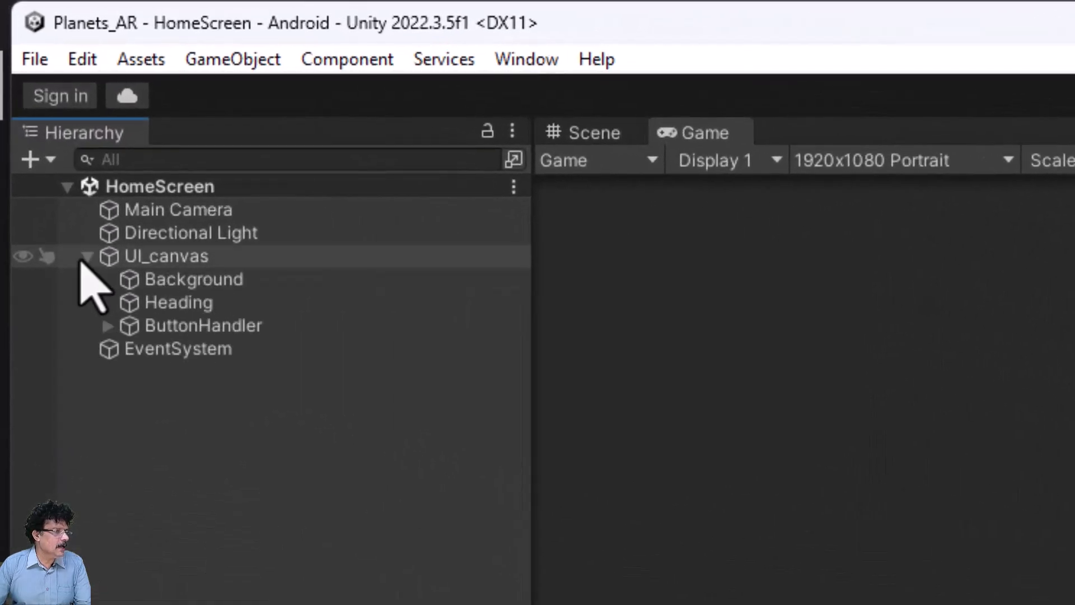
left_click(108, 326)
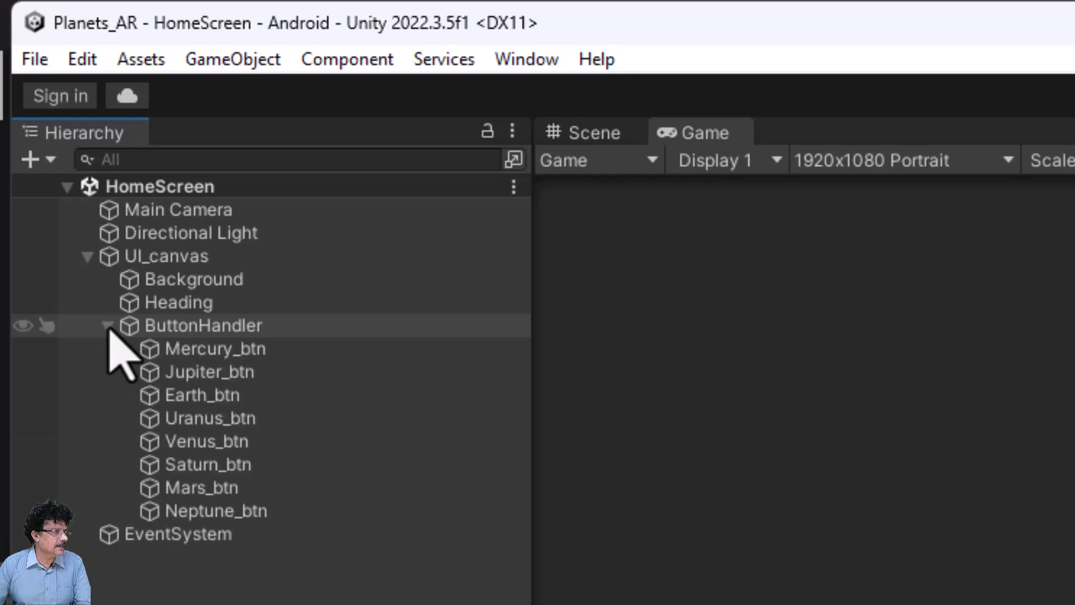
left_click(213, 373)
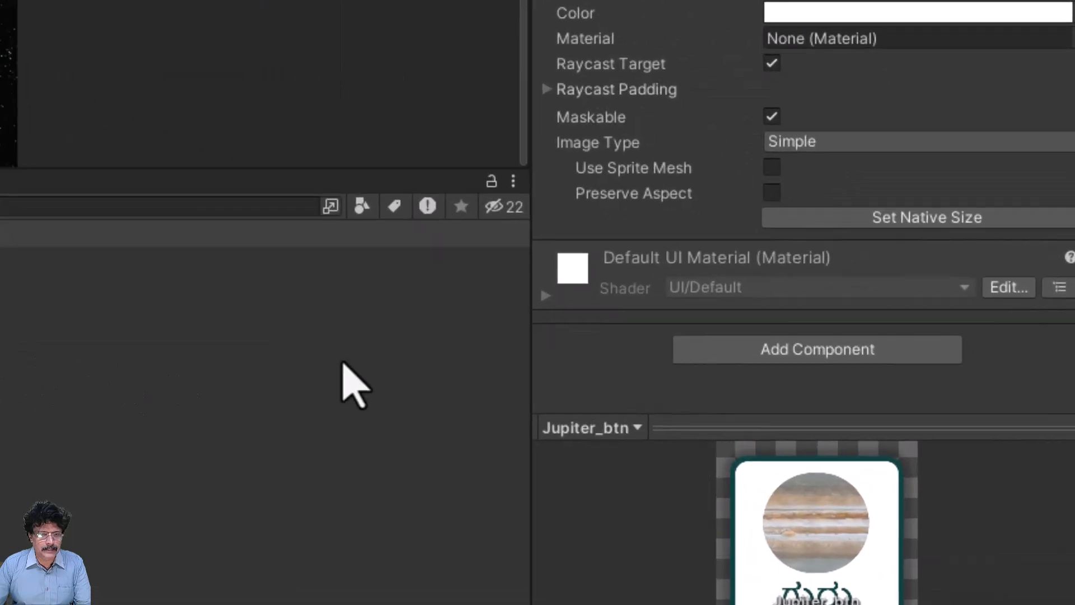
left_click(742, 355)
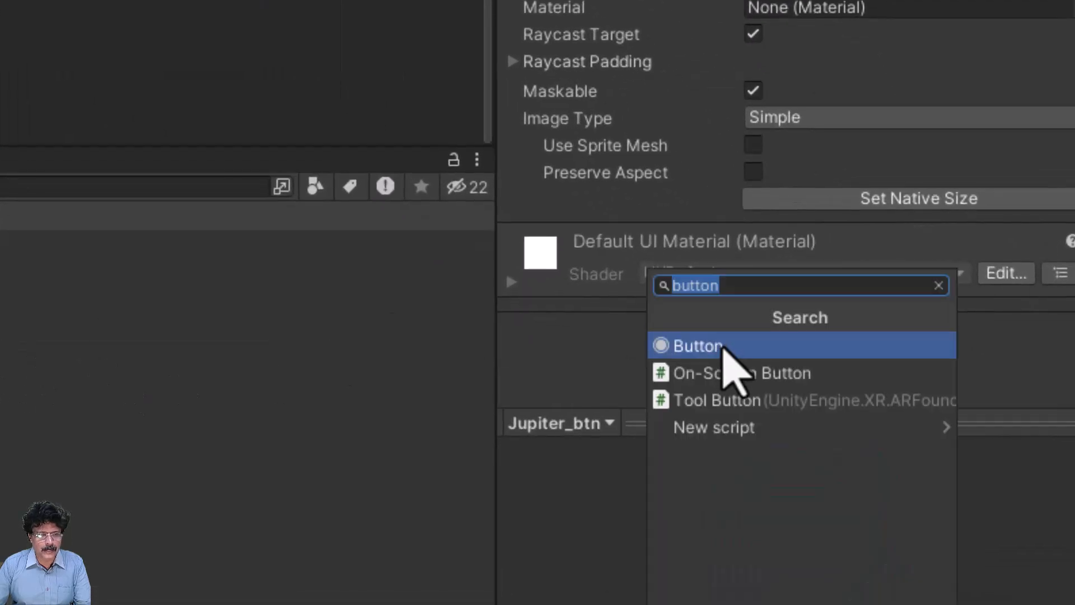
left_click(722, 347)
Set the Highlighted Color of the Jupiter_btn Button component to light yellow-green, RGB 210, 255, 120.
scroll(828, 370, "down", 3)
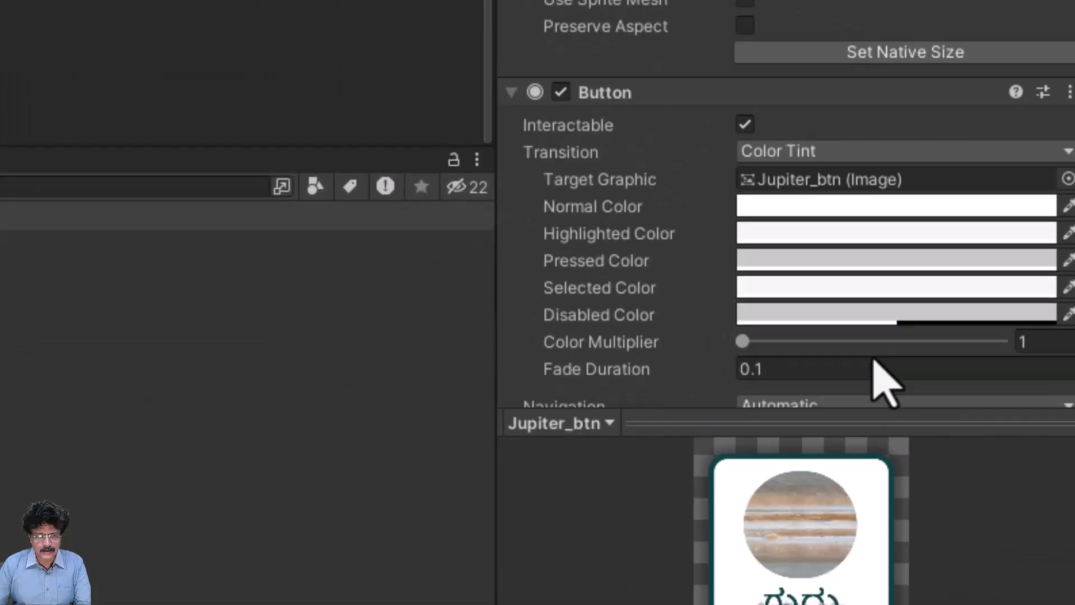
left_click(832, 237)
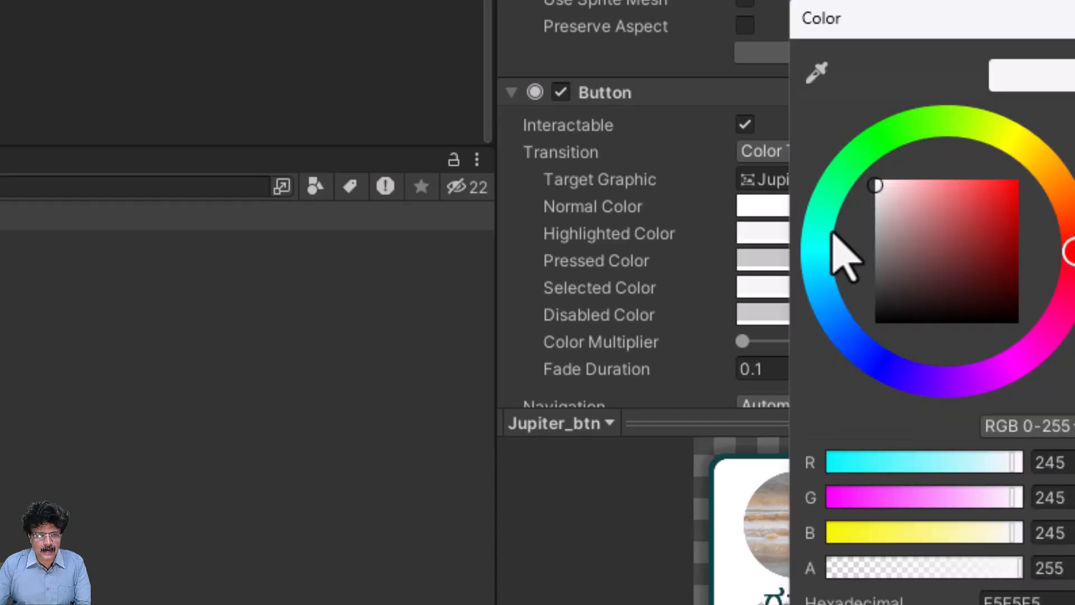
left_click(970, 123)
left_click(951, 181)
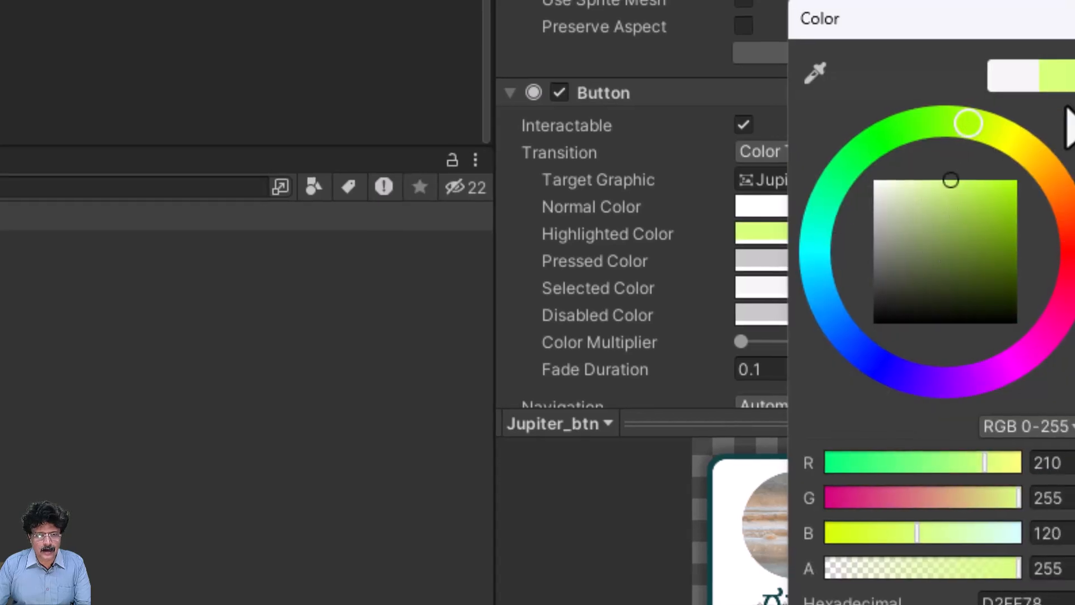
left_click(1048, 34)
Add an On Click event to Jupiter_btn that calls SceneController.SwitchScene on ButtonHandler with the string Jupiter.
scroll(840, 252, "down", 4)
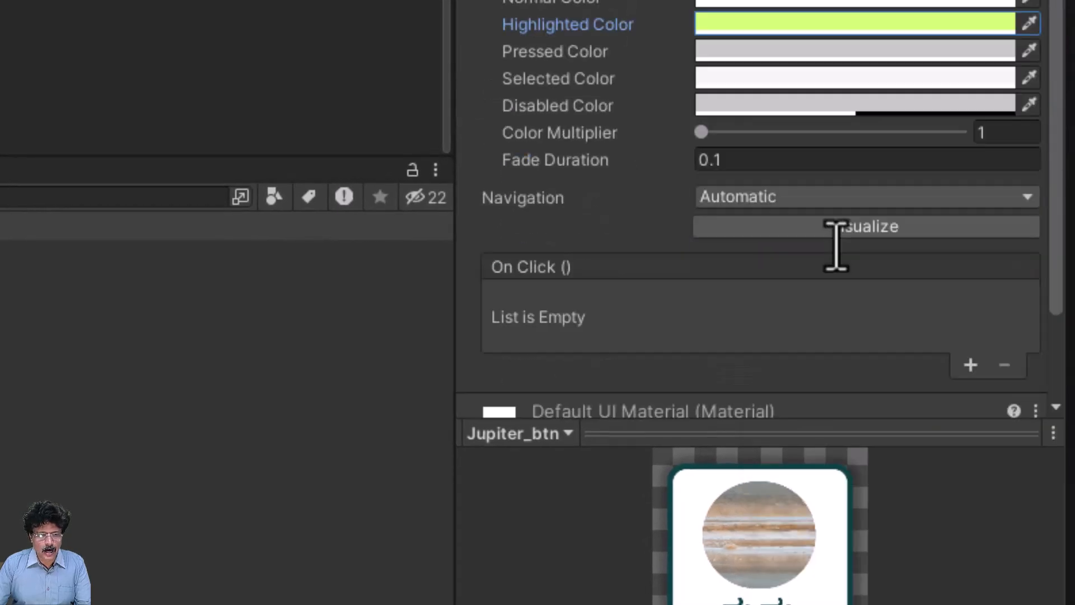
left_click(970, 366)
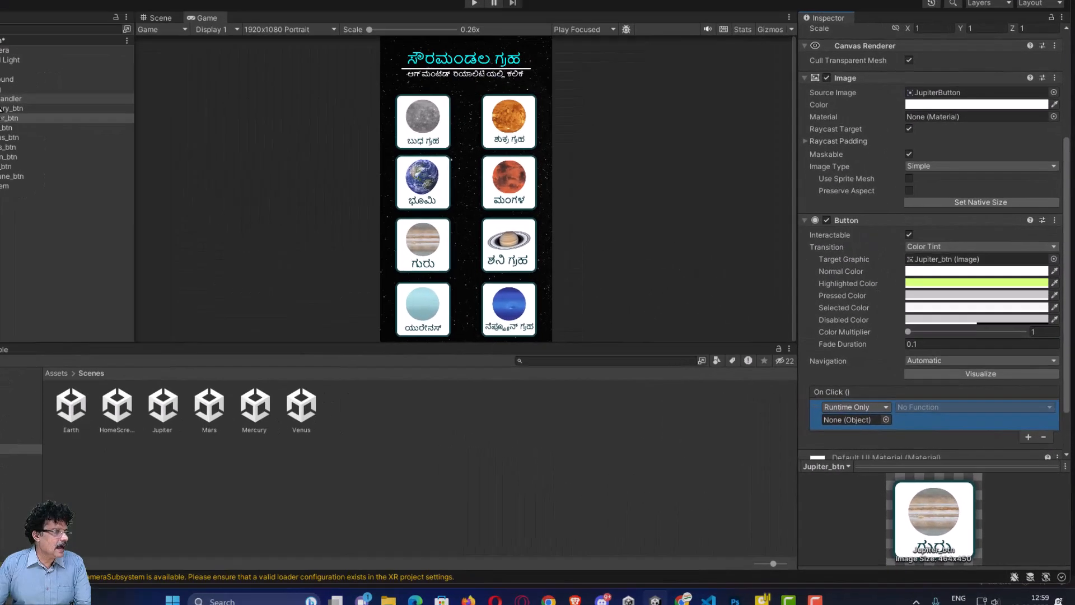
left_click_drag(70, 122, 864, 423)
left_click(689, 133)
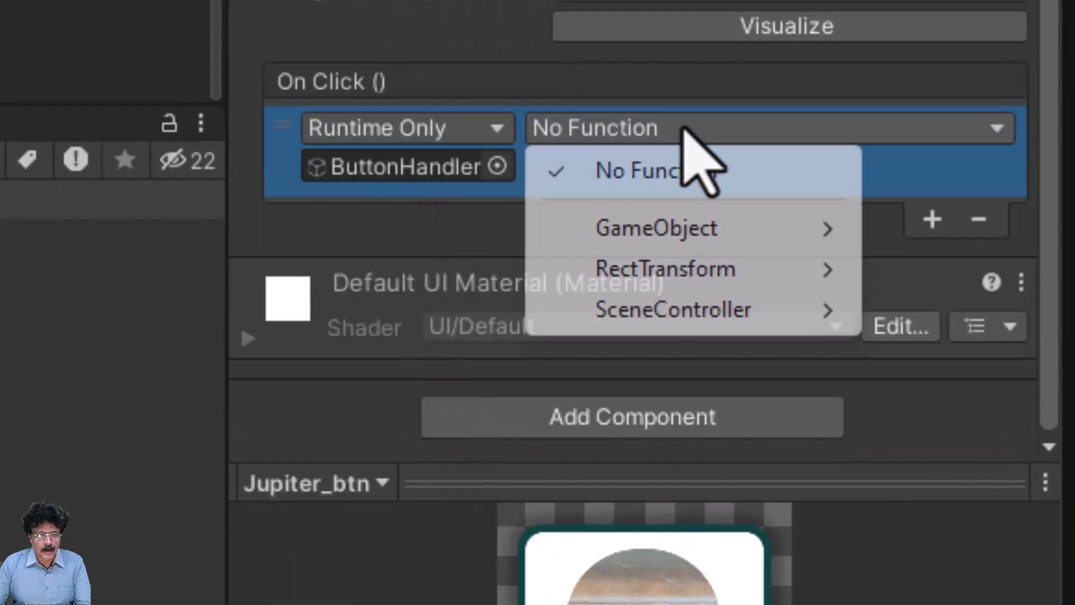
mouse_move(675, 310)
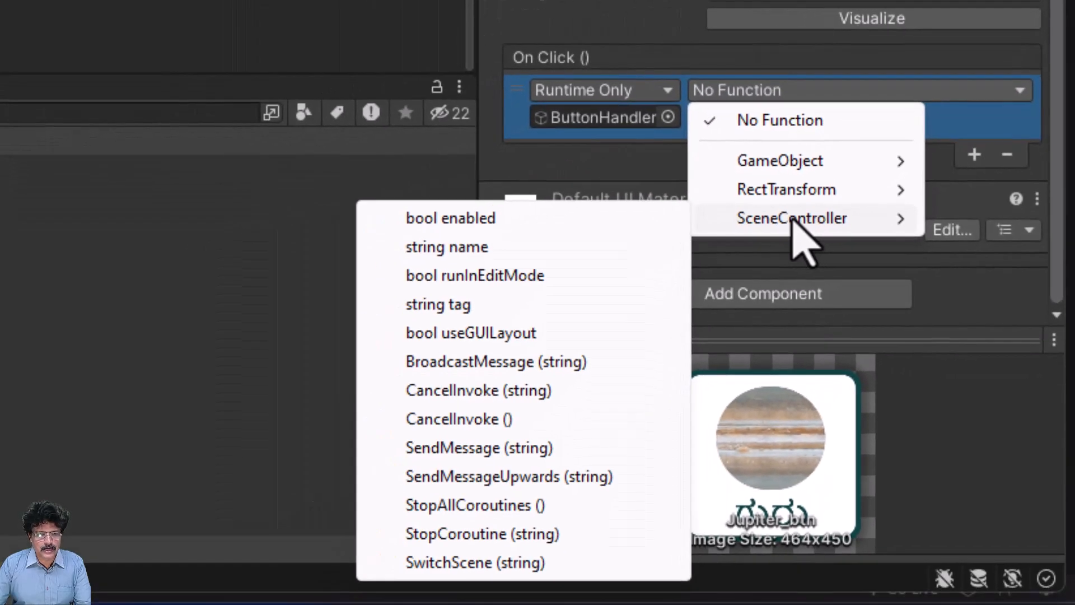
left_click(501, 562)
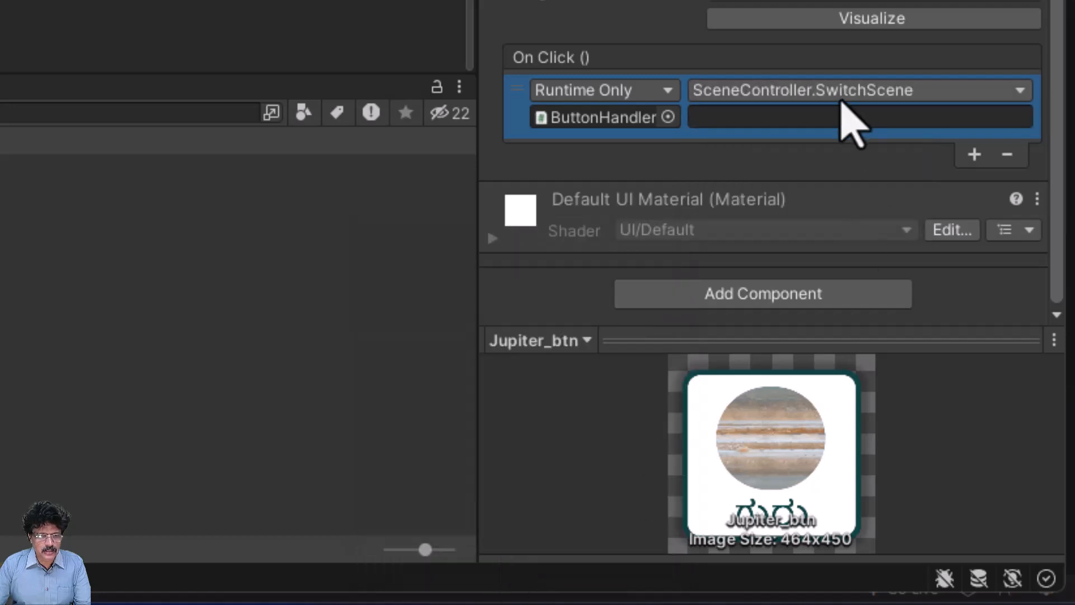
left_click(809, 118)
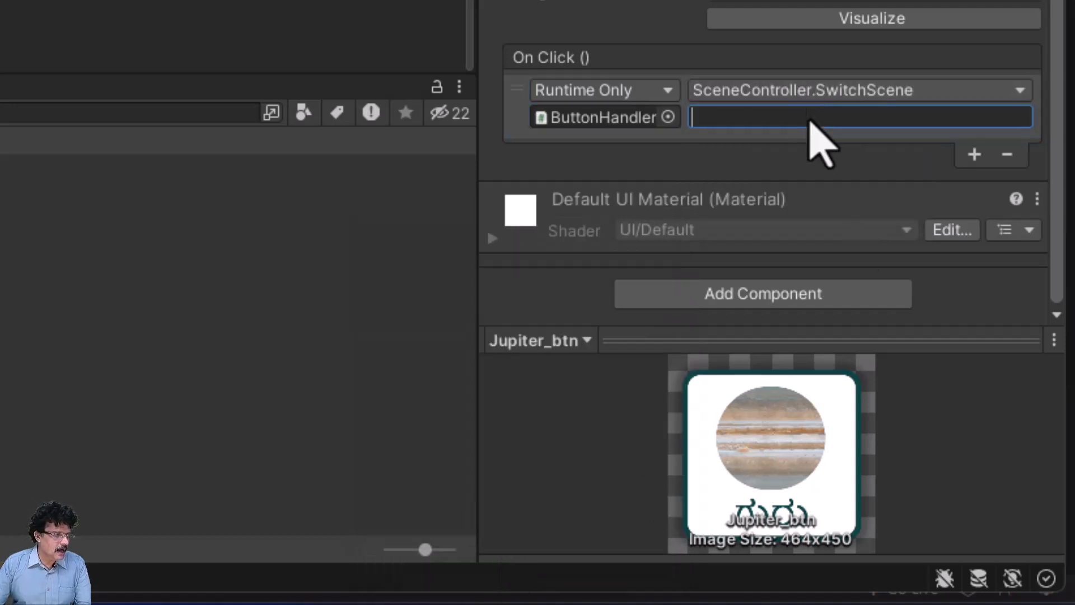
type("Jupiter")
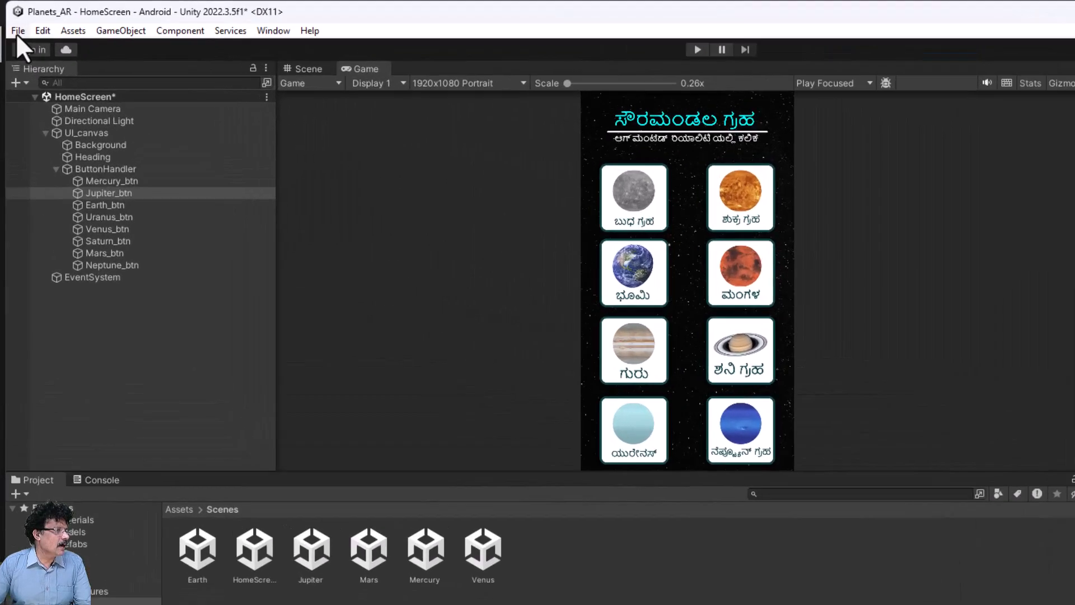
Save the HomeScreen scene with the Jupiter_btn changes.
left_click(12, 23)
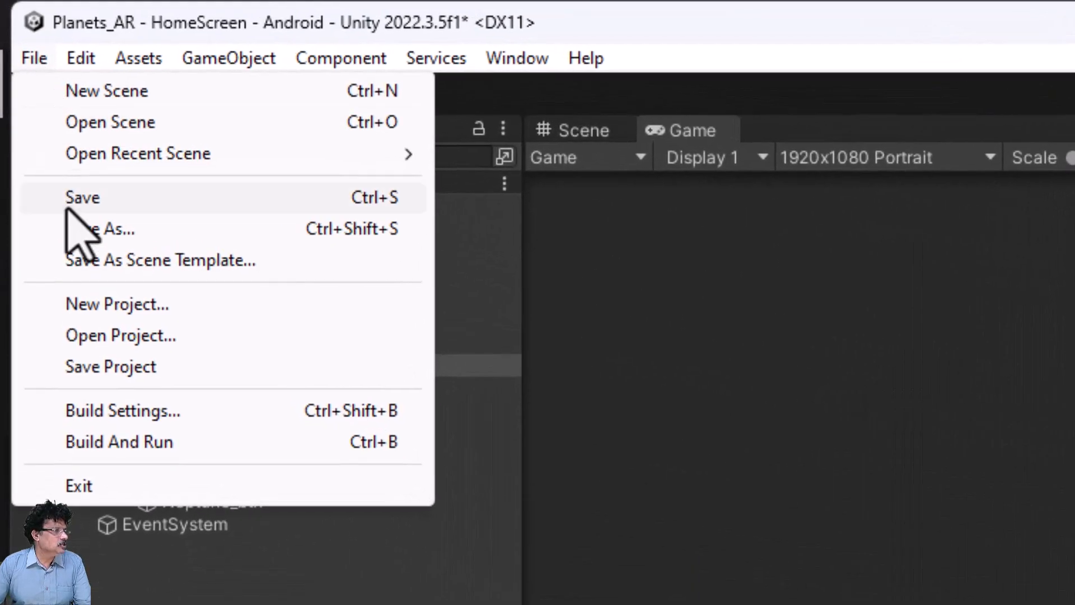
left_click(28, 78)
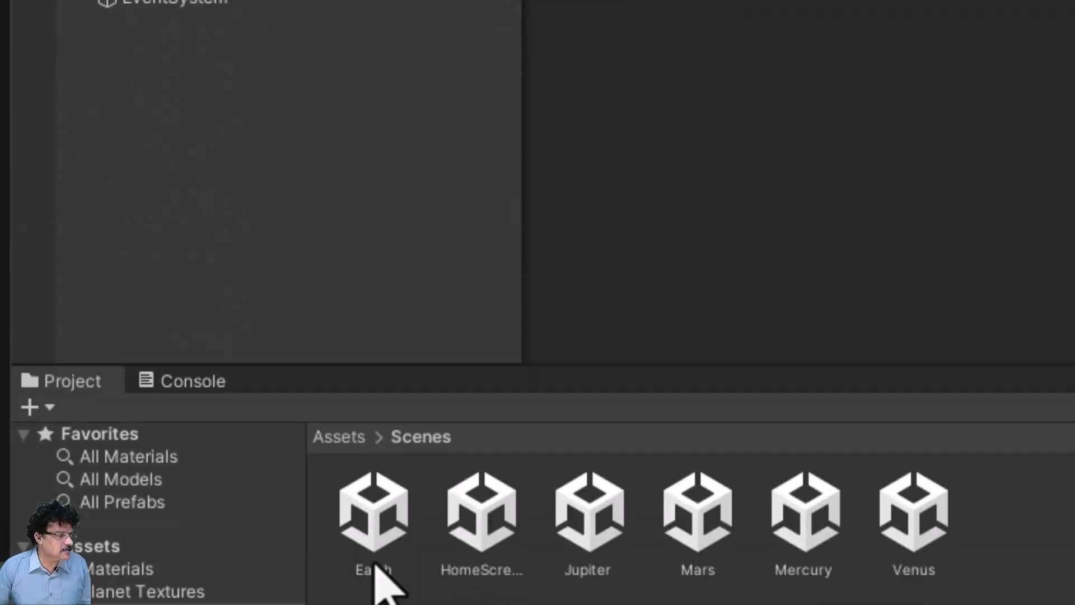
Duplicate the Earth scene in the Scenes folder and rename the copy Uranus.
left_click(379, 240)
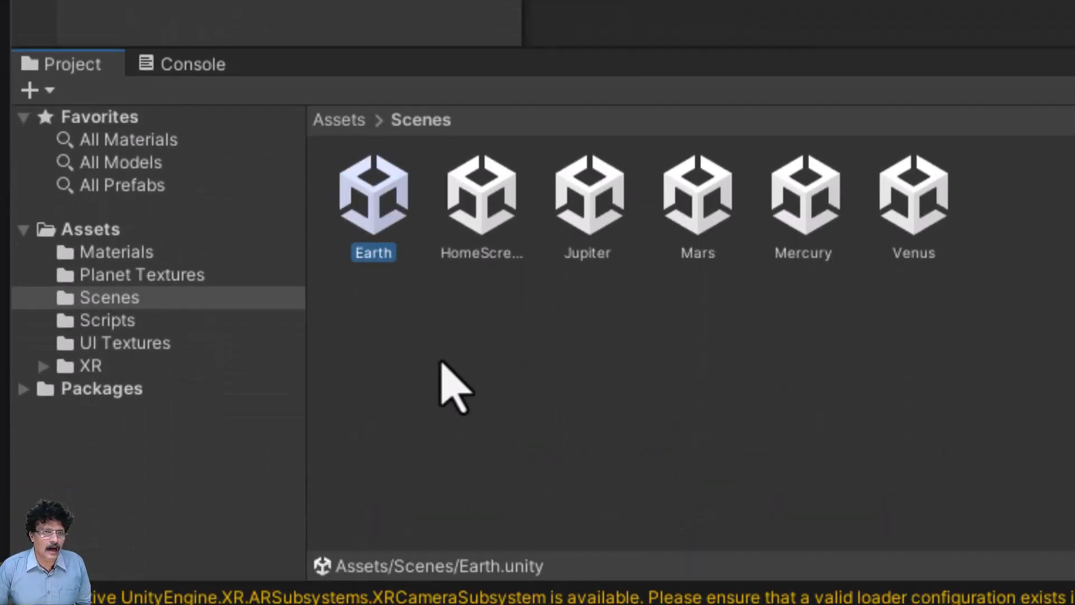
key("ctrl+d")
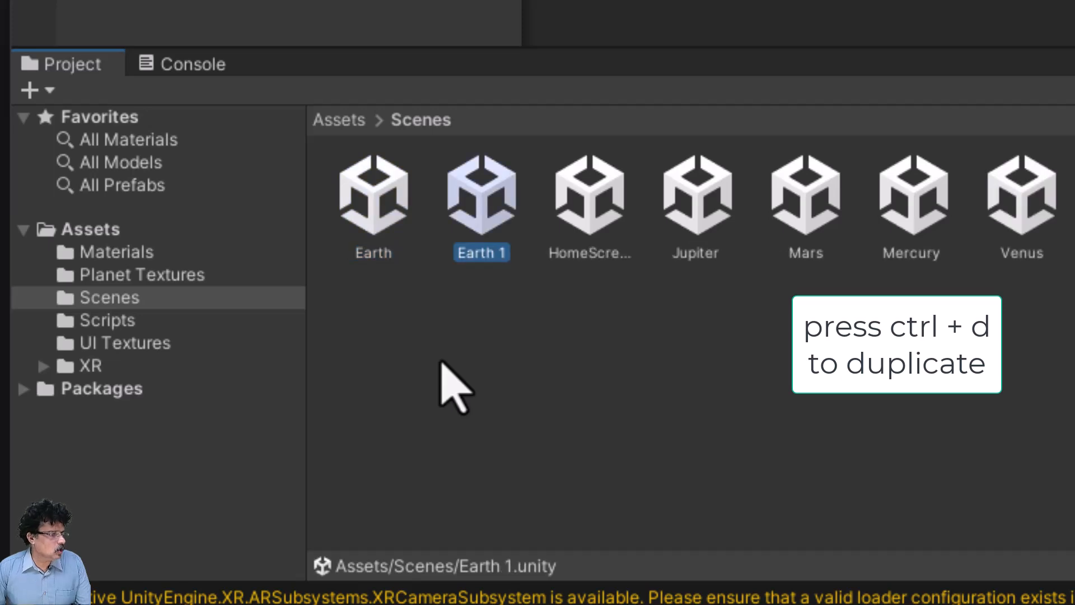
key("F2")
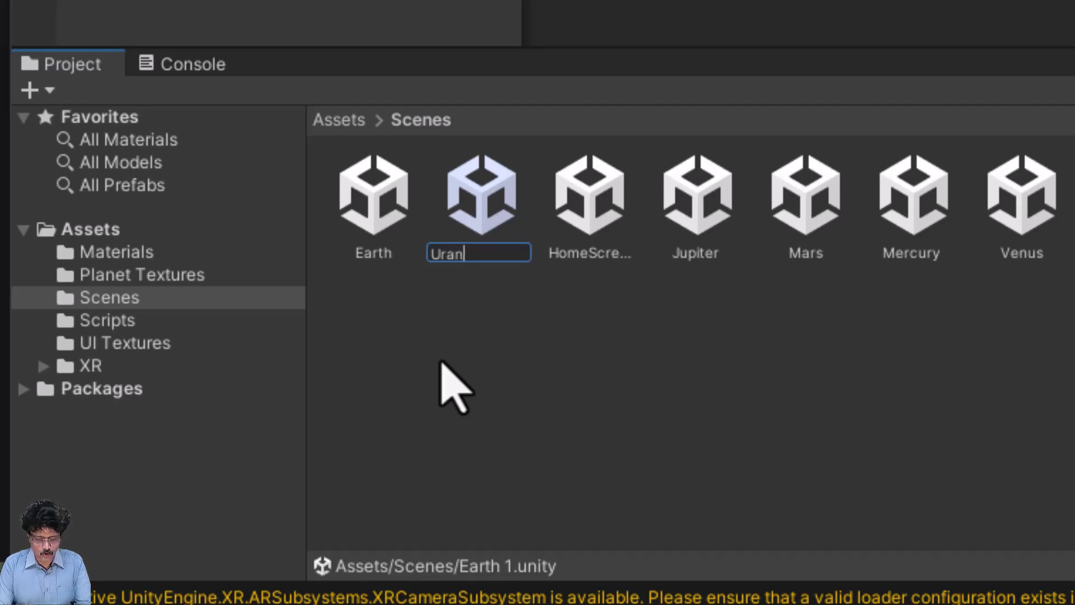
key("Return")
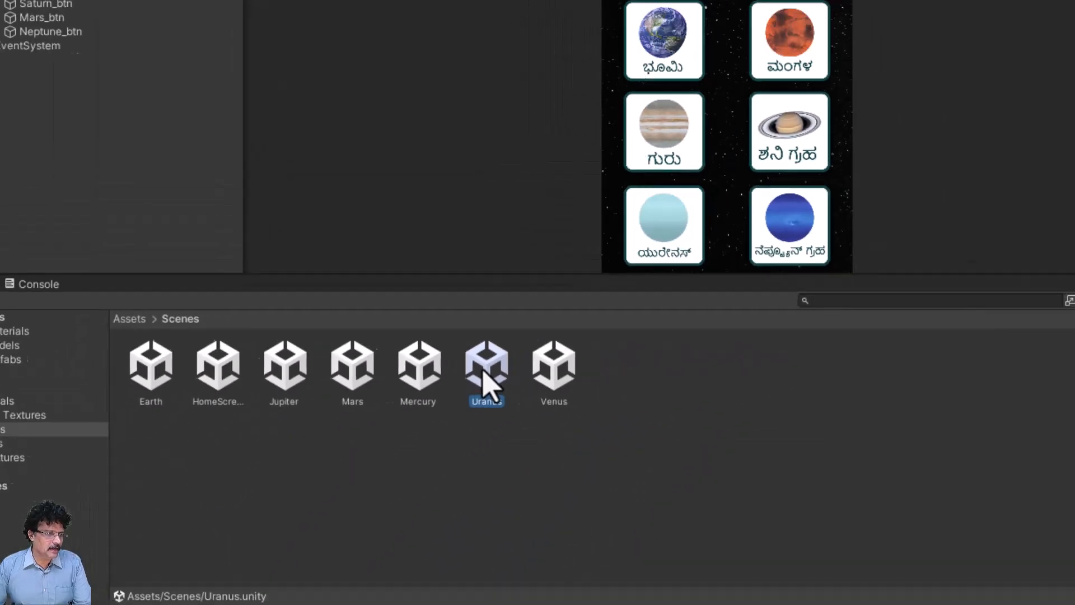
Open the Uranus scene and rename its Earth object to Uranus.
double_click(688, 314)
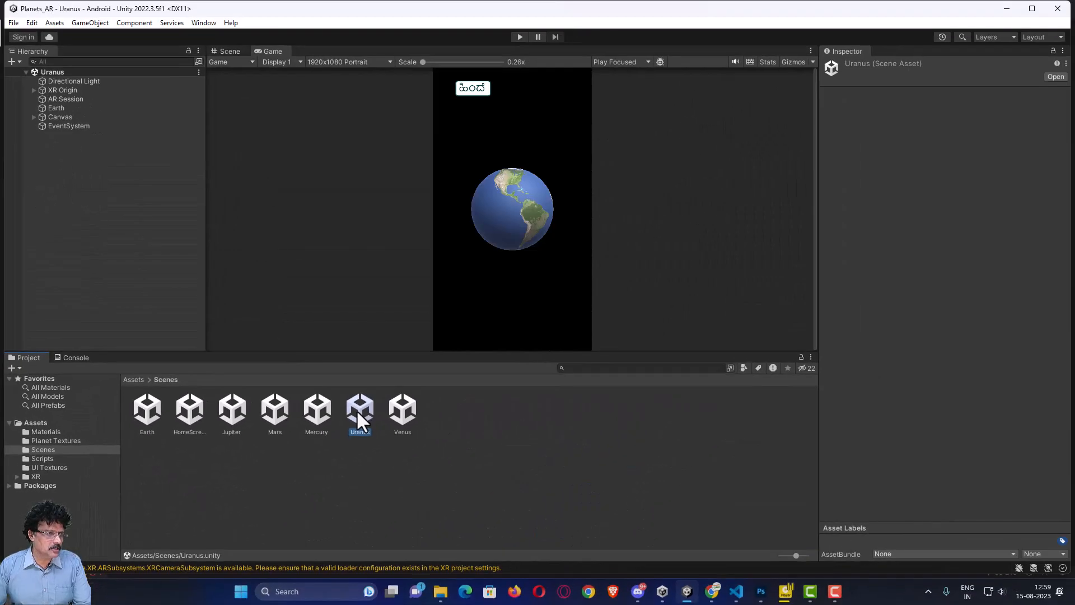
left_click(66, 108)
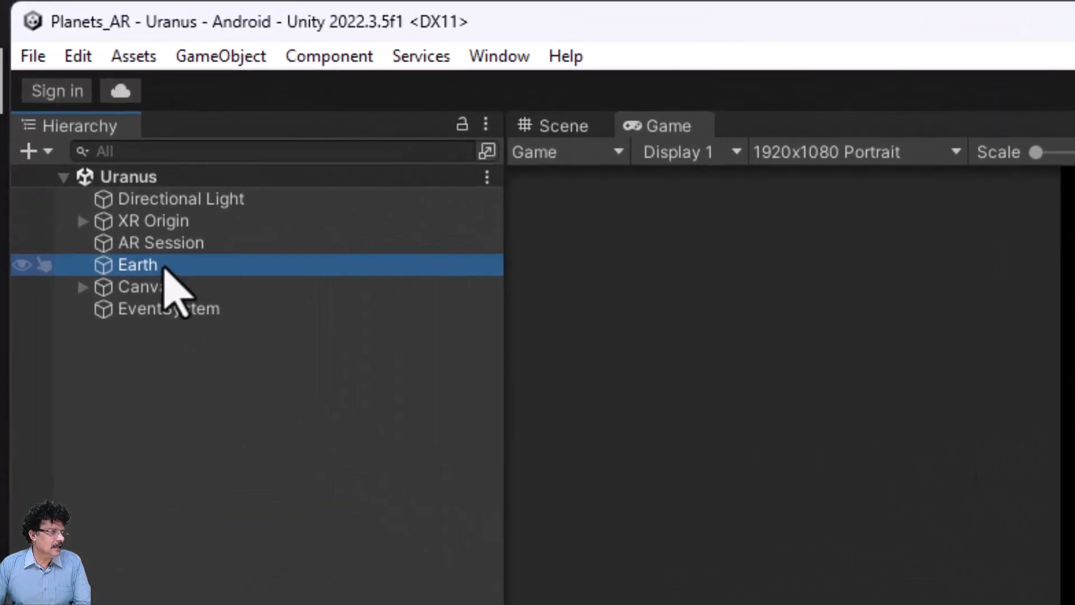
right_click(163, 267)
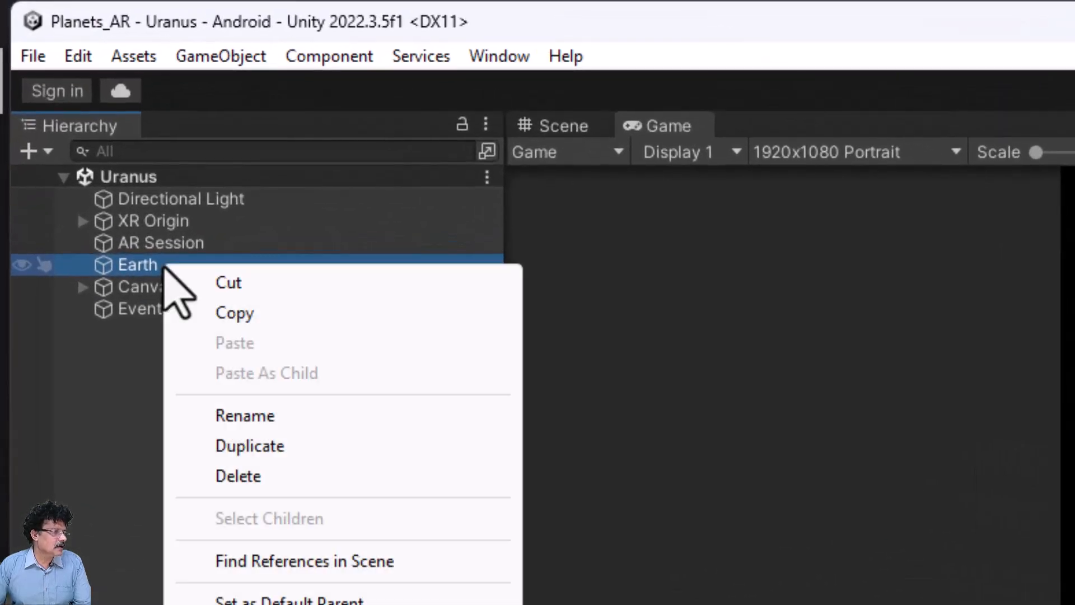
left_click(225, 415)
type("Uranus")
key("Return")
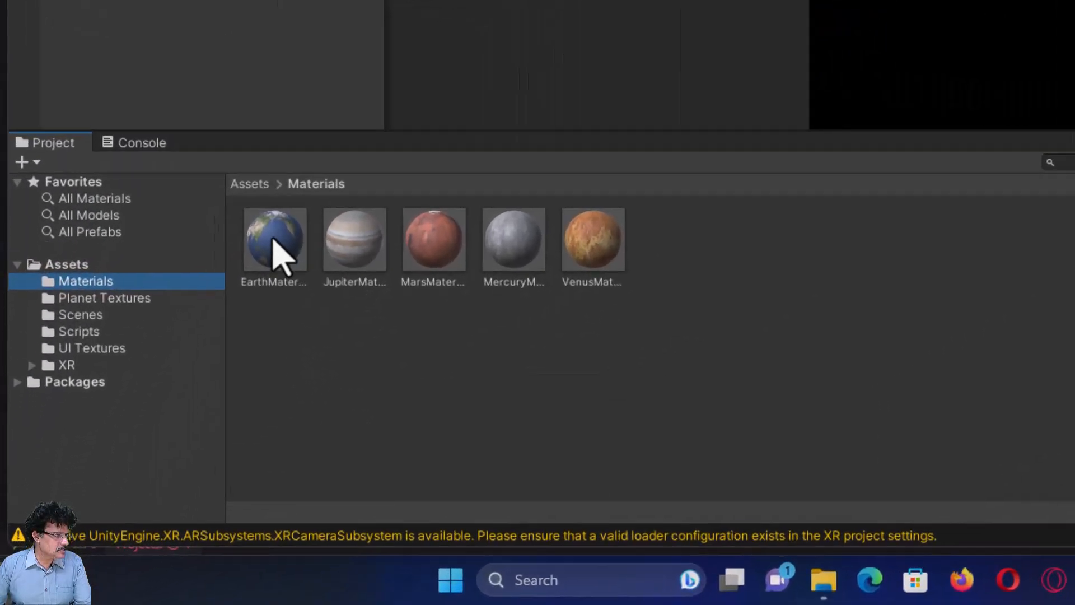
Duplicate EarthMaterial in the Materials folder and rename the copy UranusMaterial.
left_click(146, 408)
key("ctrl+d")
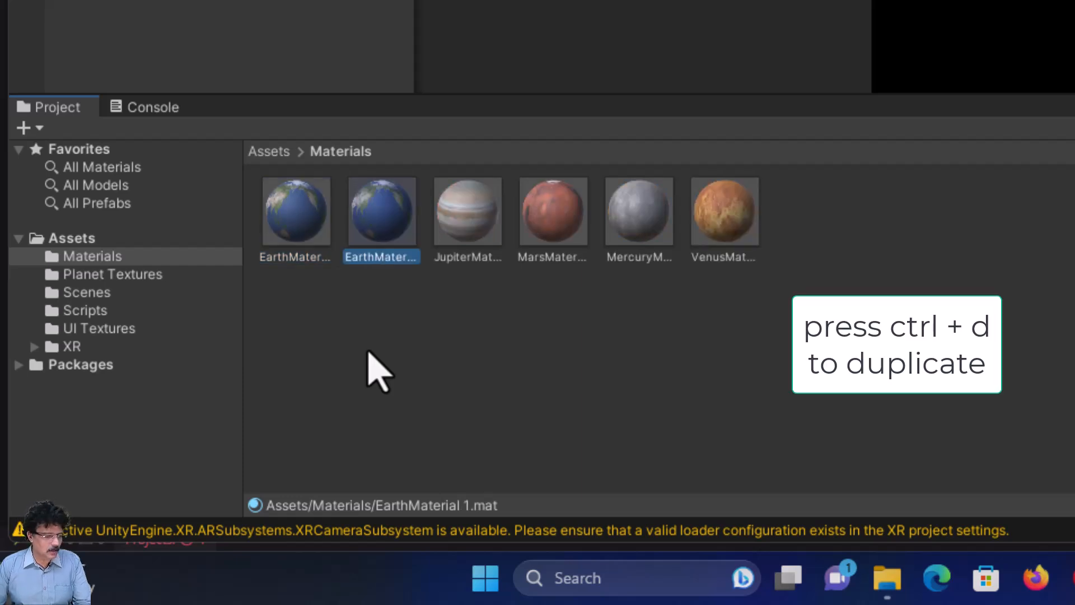
key("F2")
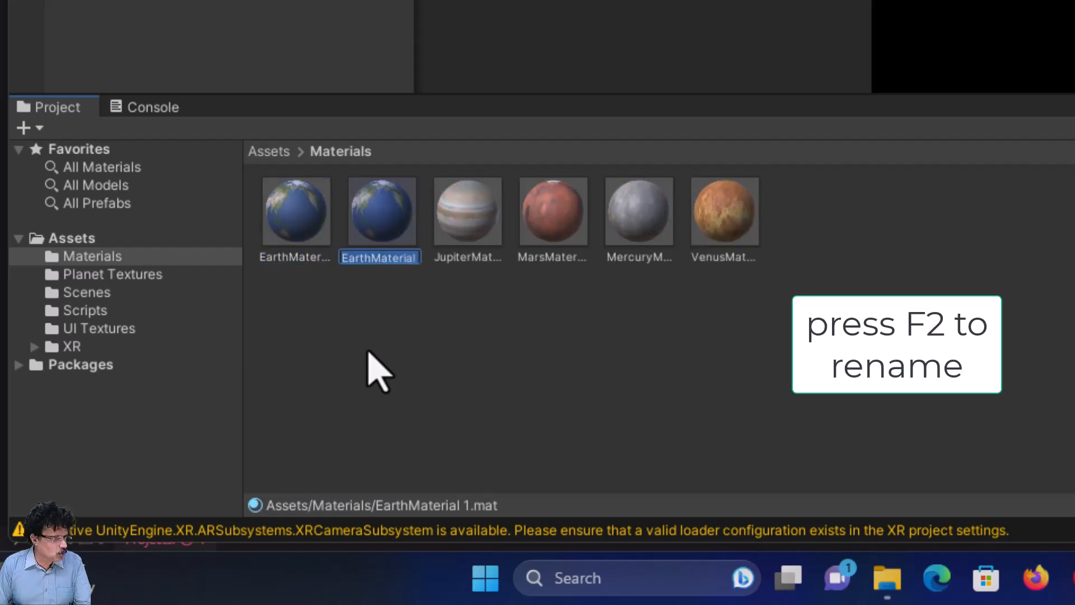
type("Uranus")
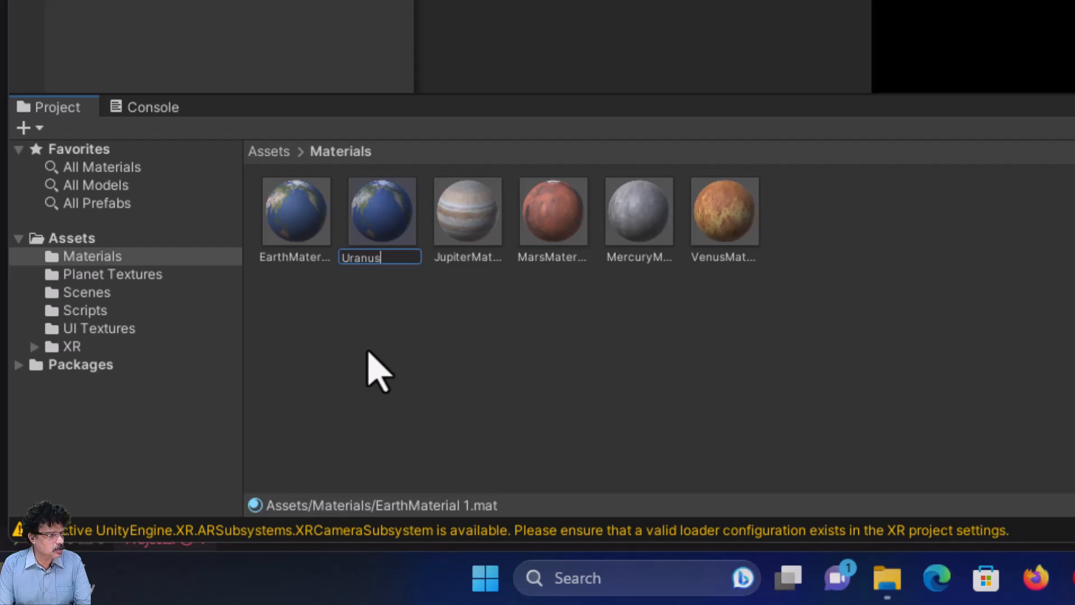
type("Material")
key("Return")
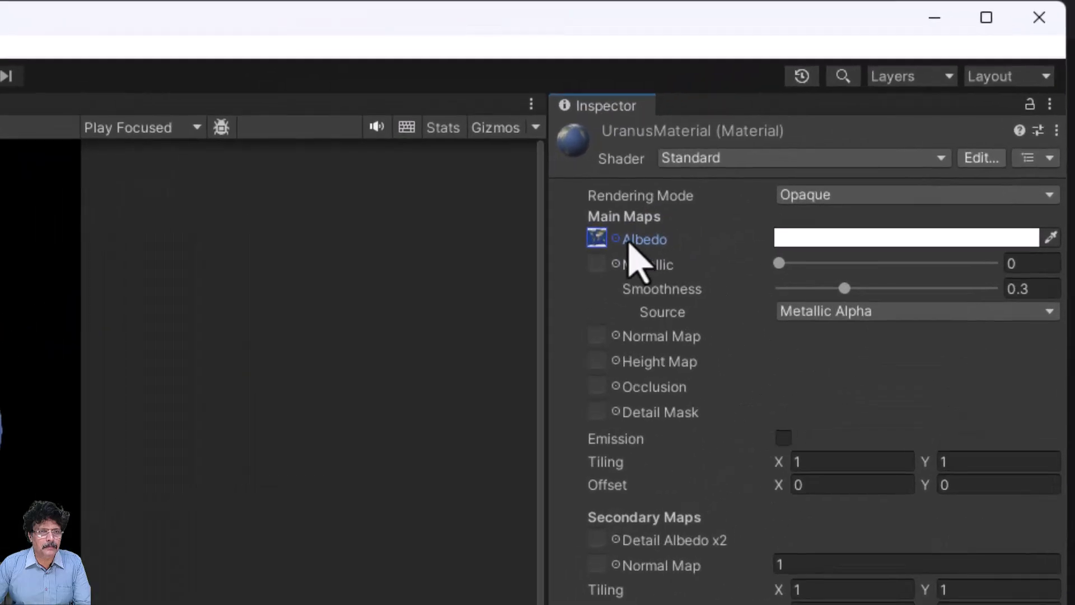
Set the Albedo texture of UranusMaterial to 2k_uranus.
left_click(617, 239)
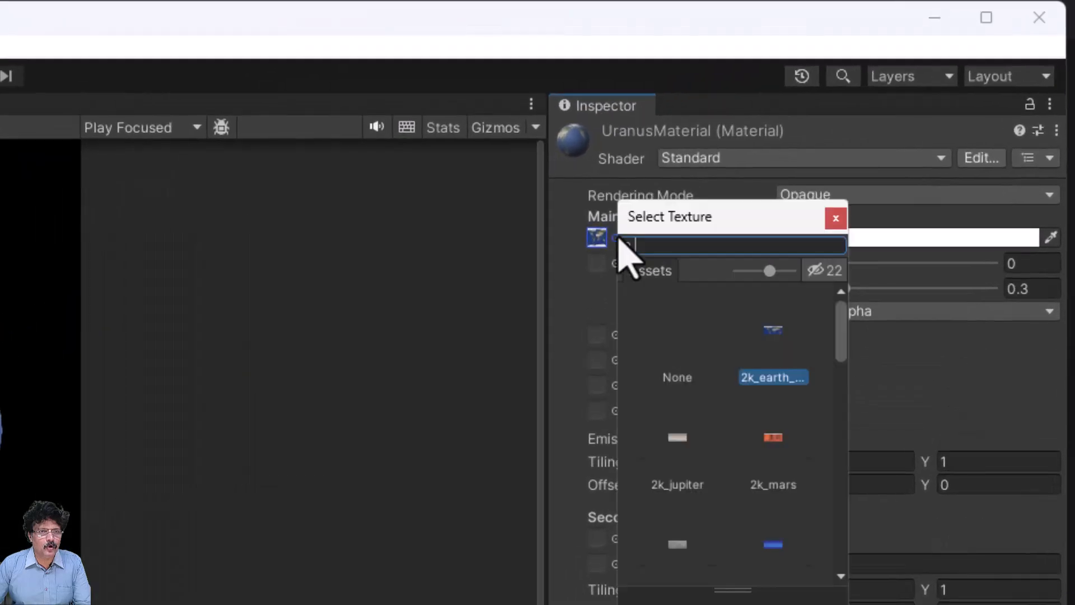
scroll(751, 487, "down", 3)
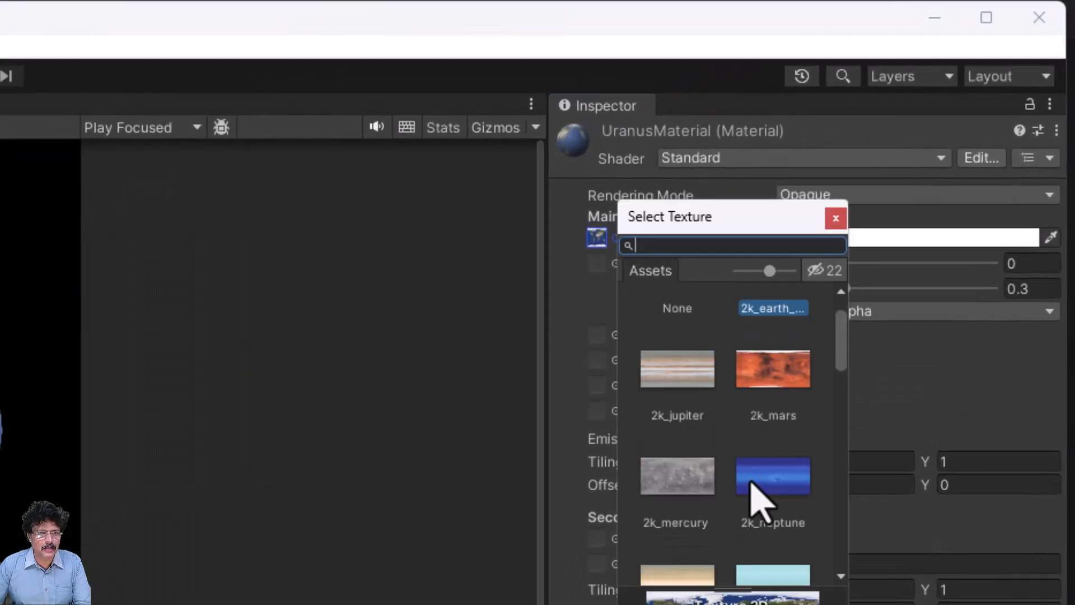
left_click(764, 515)
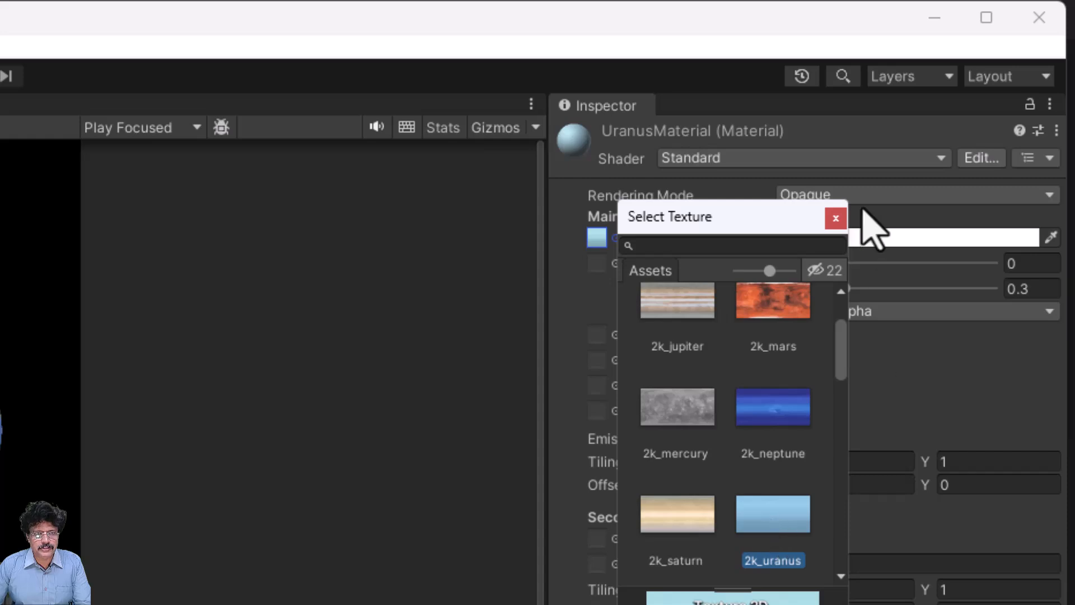
left_click(835, 218)
Apply UranusMaterial to the Uranus object and save the Uranus scene.
left_click_drag(167, 486, 106, 163)
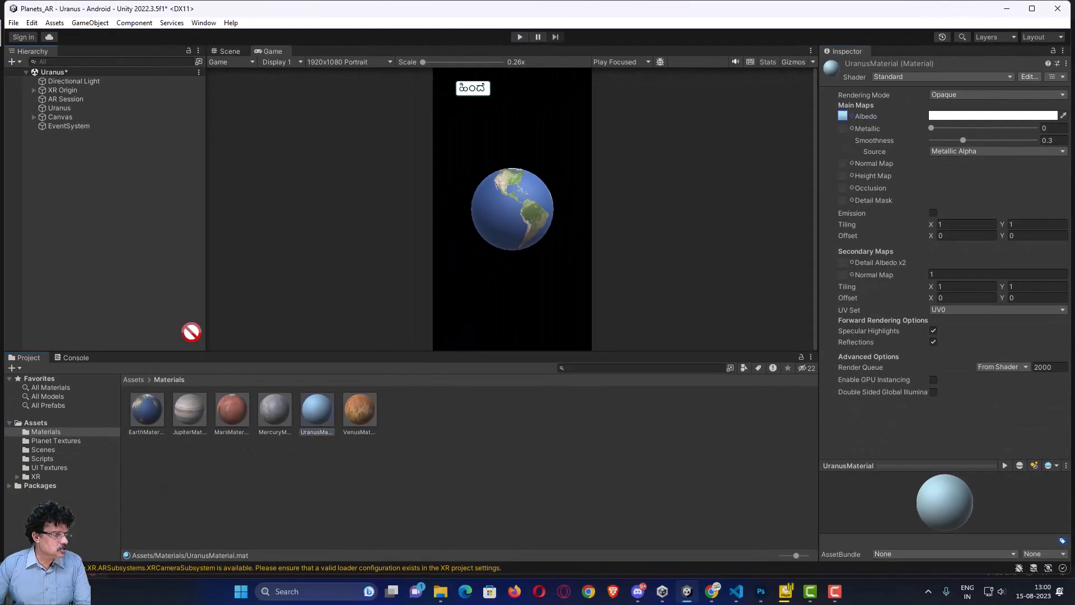
left_click(20, 34)
left_click(44, 115)
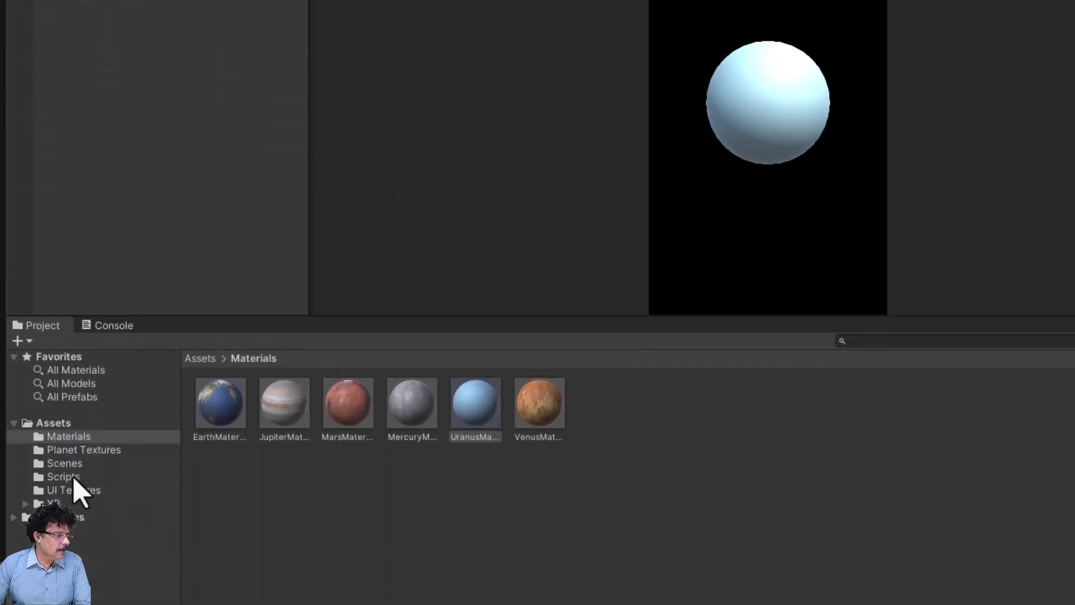
Open the HomeScreen scene and add a Button component to Uranus_btn under ButtonHandler.
left_click(64, 463)
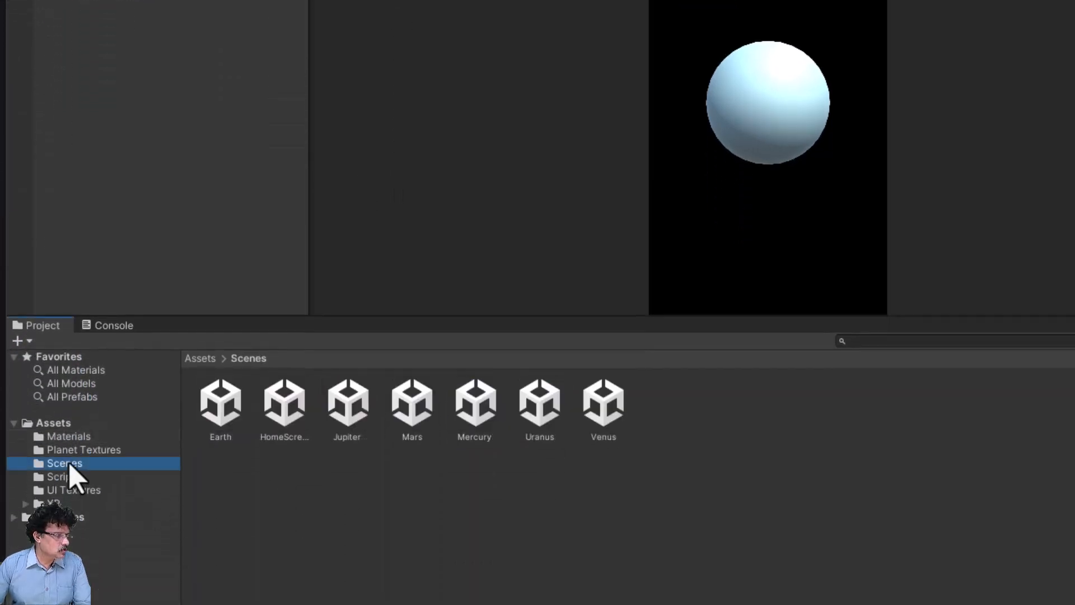
double_click(301, 428)
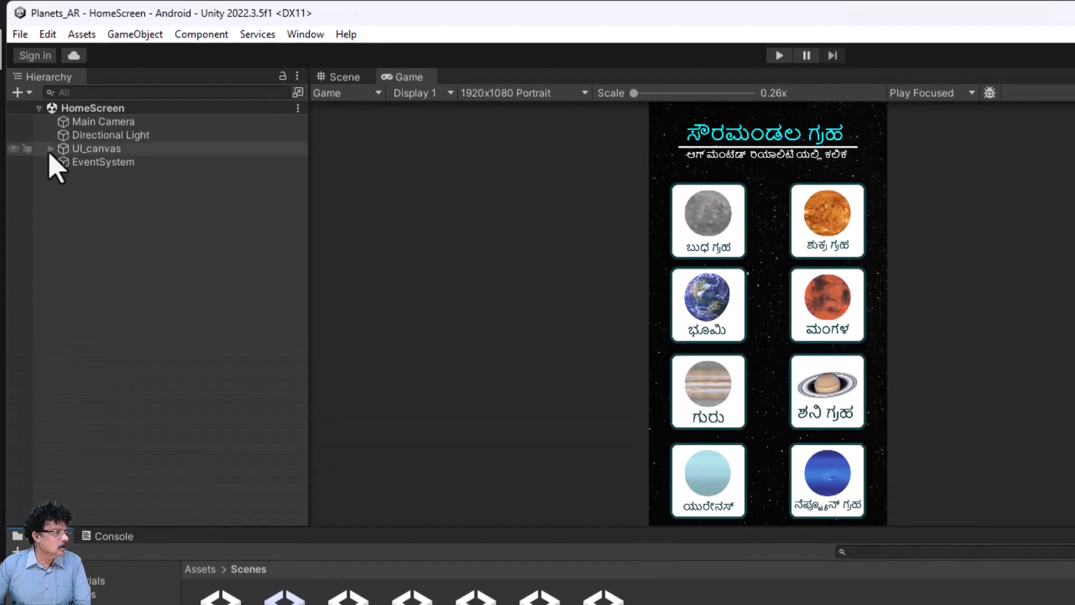
left_click(50, 149)
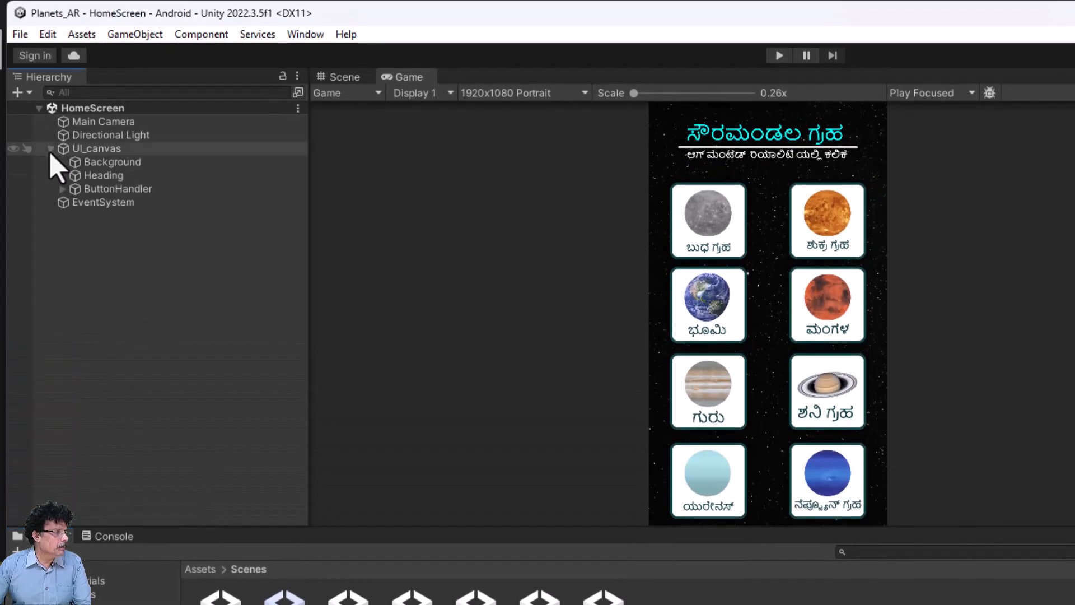
left_click(62, 189)
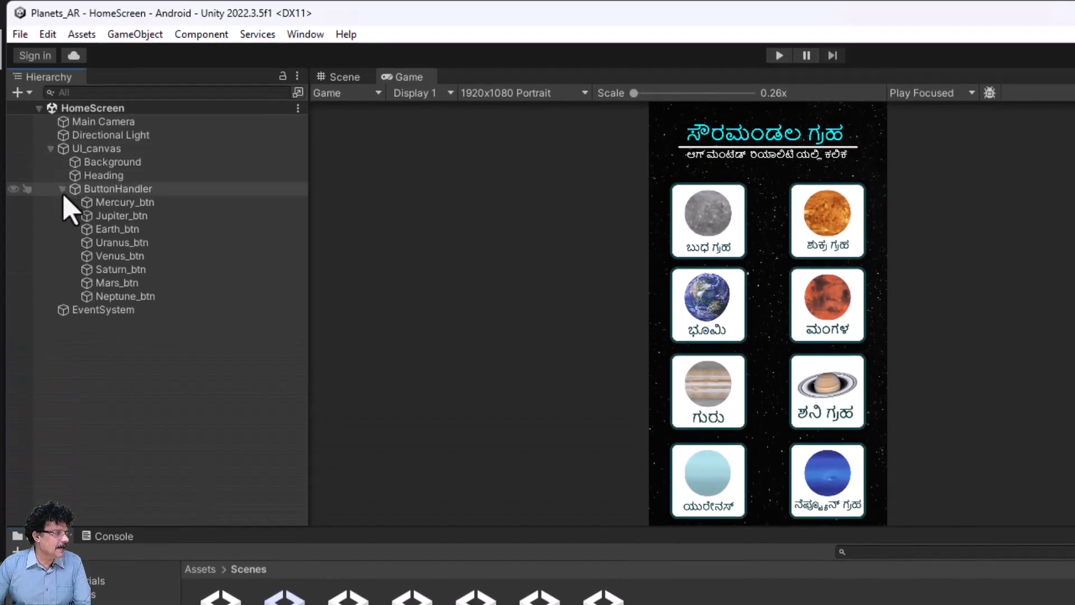
left_click(118, 216)
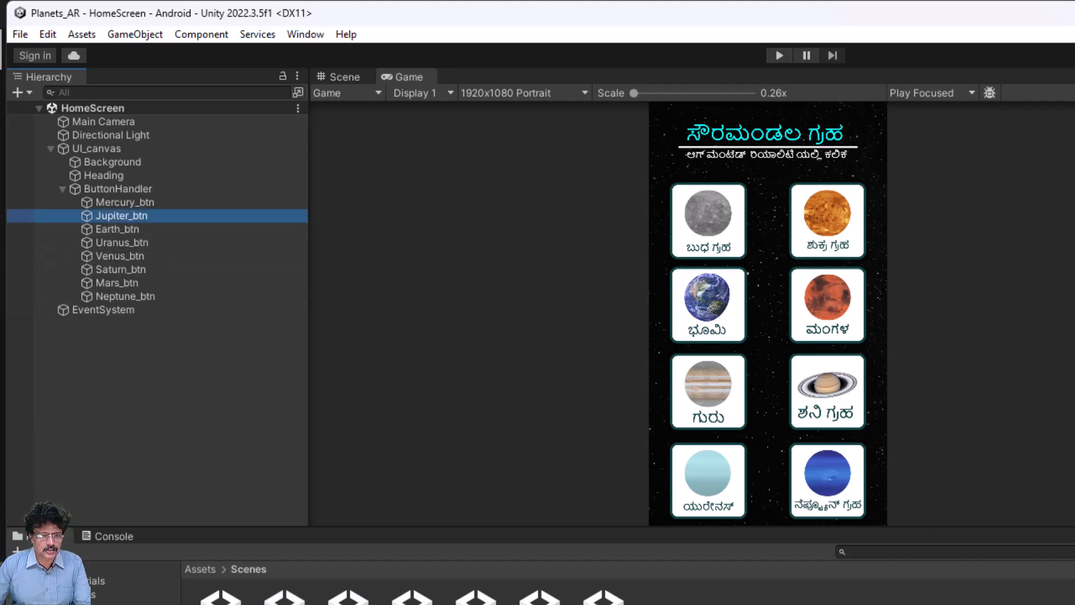
left_click(124, 244)
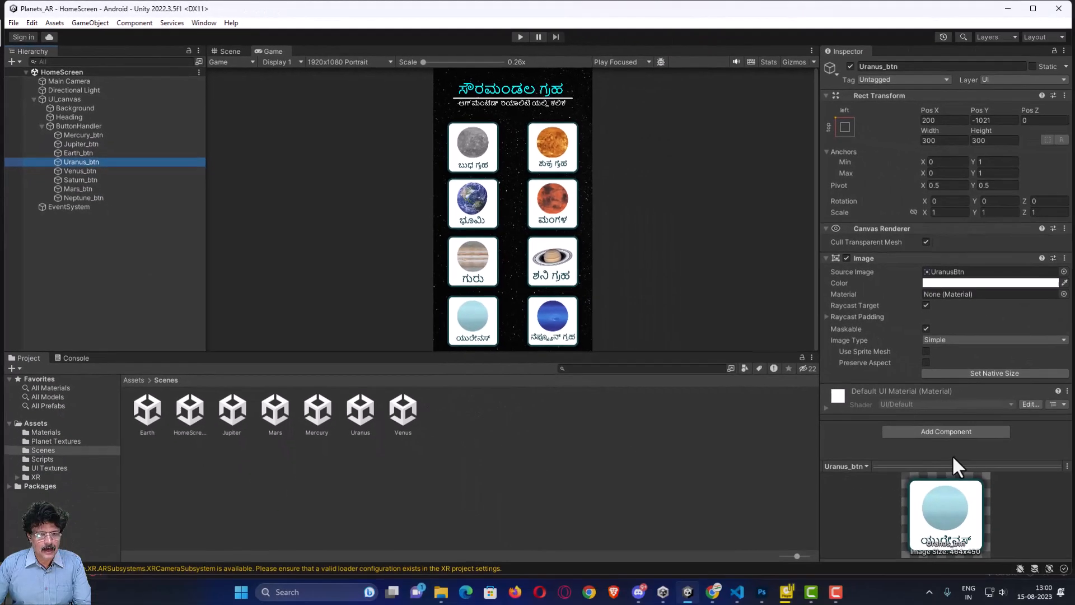
left_click(959, 434)
type("button")
left_click(670, 272)
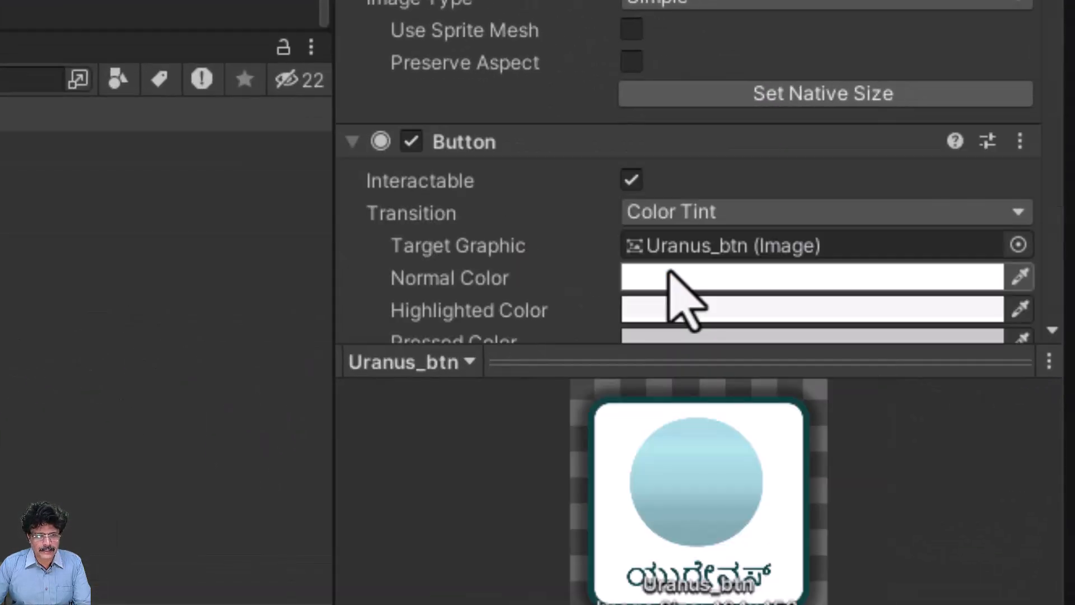
Set the Highlighted Color of the Uranus_btn Button component to light yellow-green with red 207 and green 255.
scroll(670, 273, "down", 3)
left_click(790, 139)
left_click(903, 8)
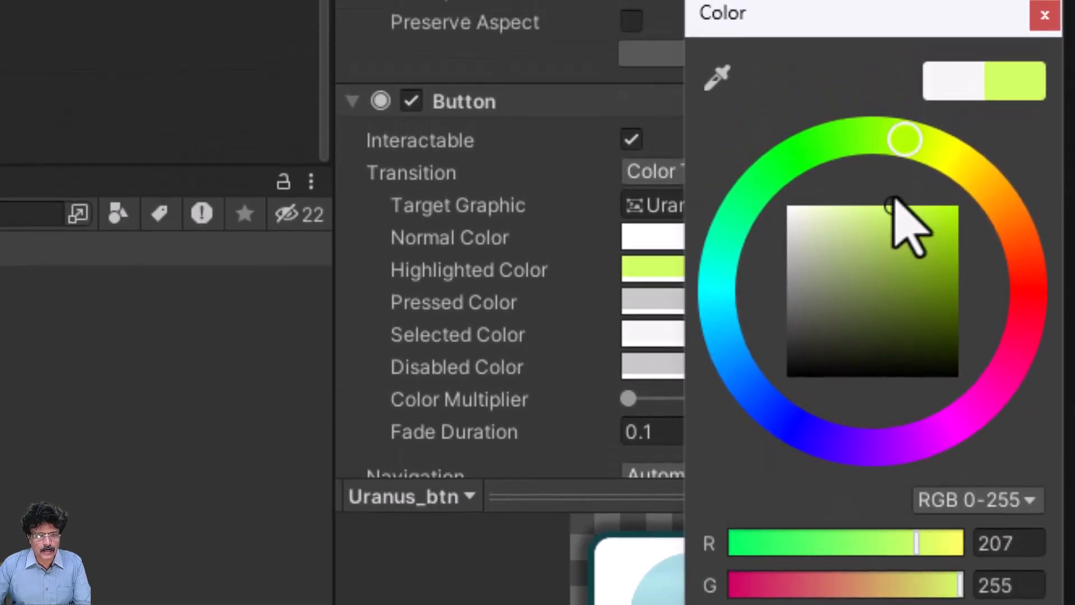
left_click(893, 72)
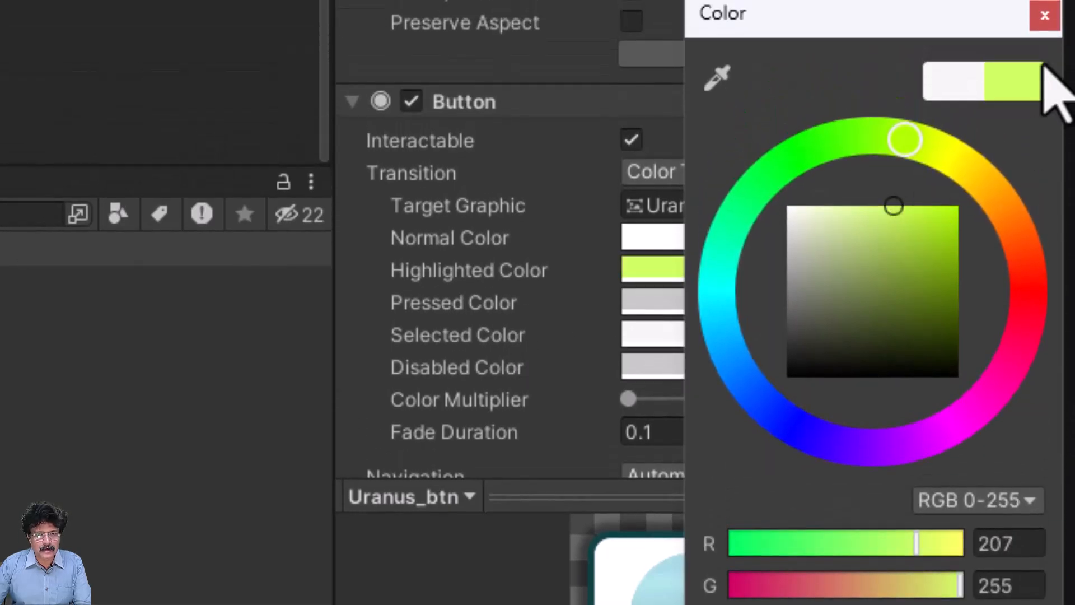
left_click(1042, 17)
Add an On Click event to Uranus_btn that calls SceneController.SwitchScene on ButtonHandler with the string Uranus, and save the HomeScreen scene.
scroll(823, 344, "down", 5)
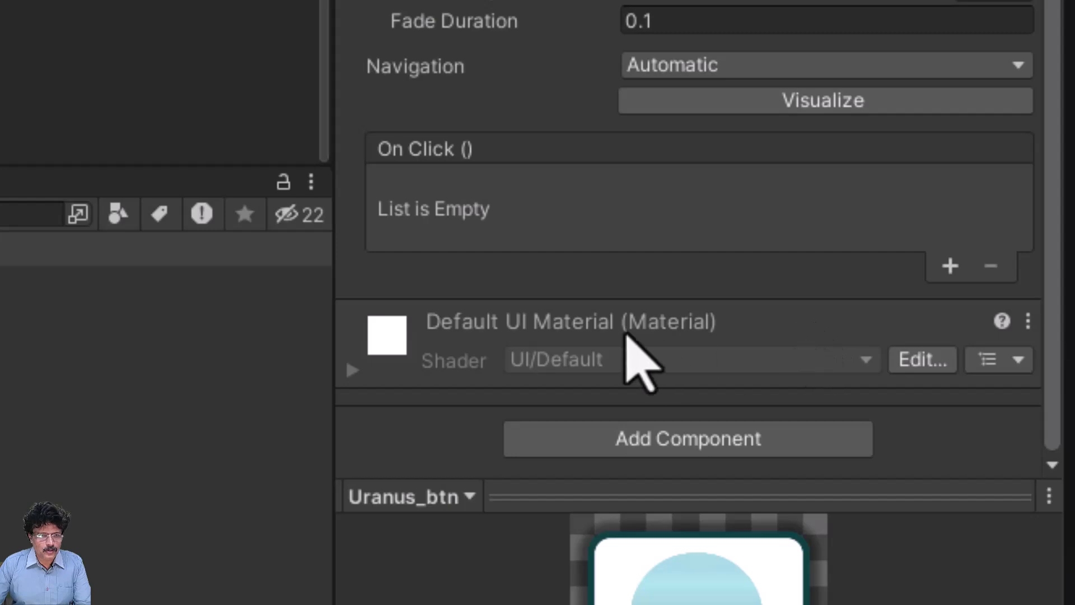
left_click(950, 266)
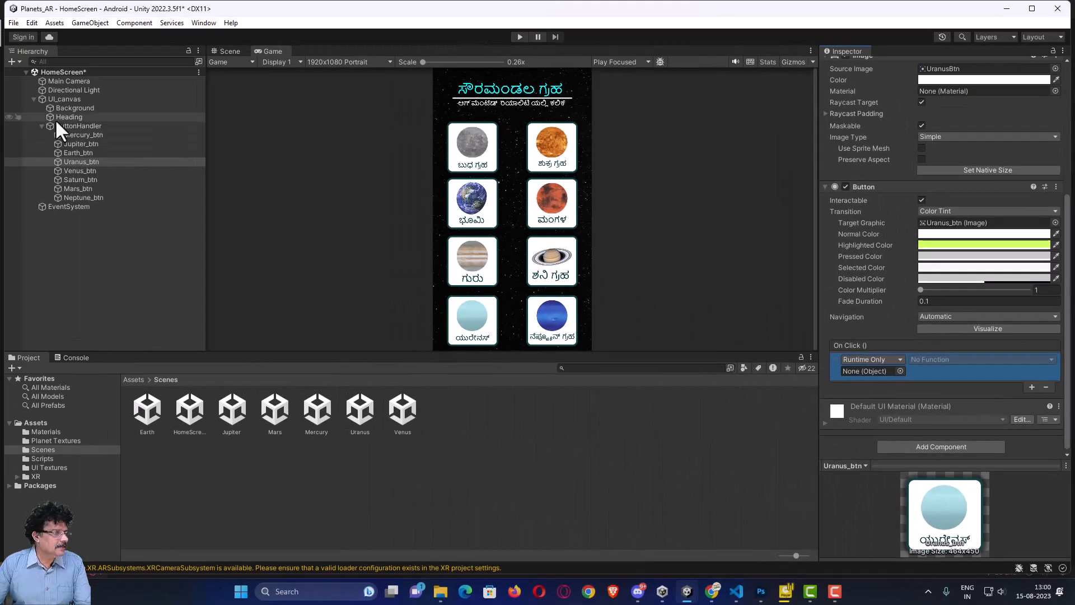
left_click_drag(58, 125, 844, 359)
mouse_move(723, 344)
left_mouse_down()
mouse_move(699, 334)
mouse_move(701, 343)
left_mouse_up()
left_click(846, 310)
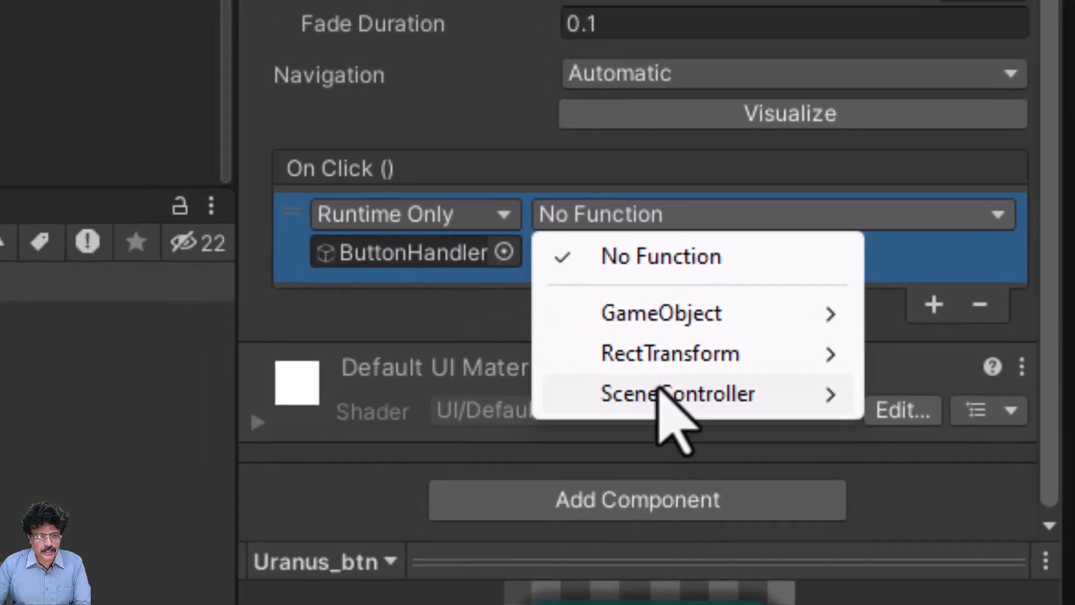
mouse_move(683, 417)
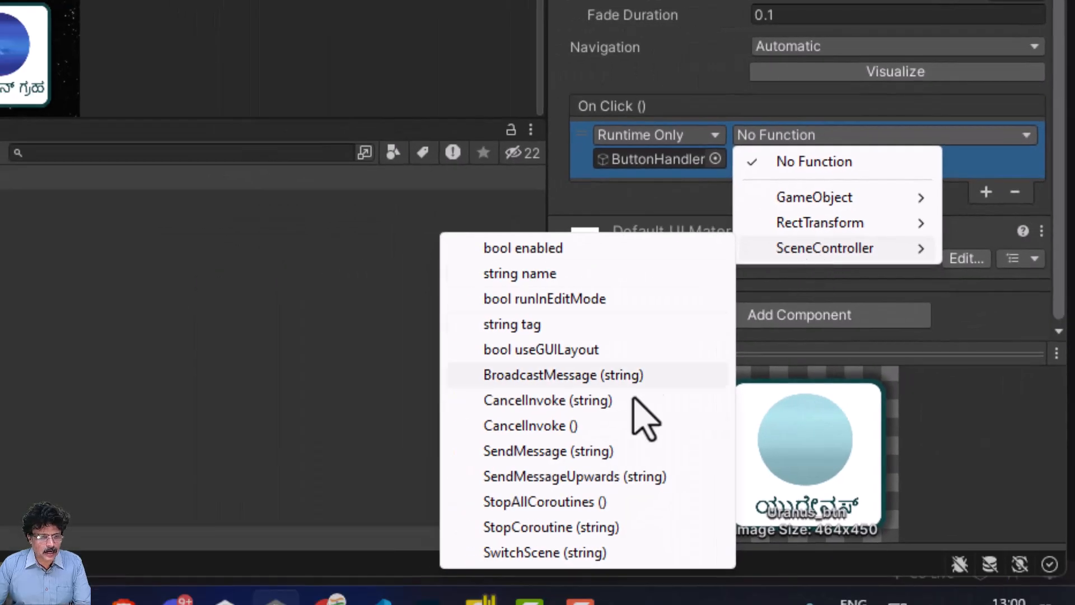
left_click(588, 552)
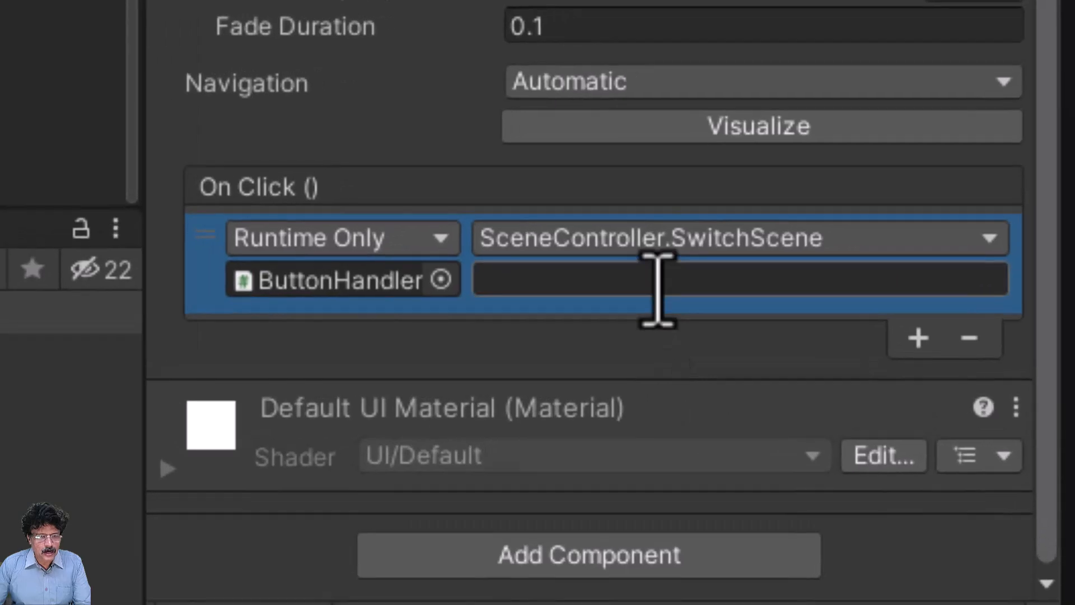
left_click(659, 287)
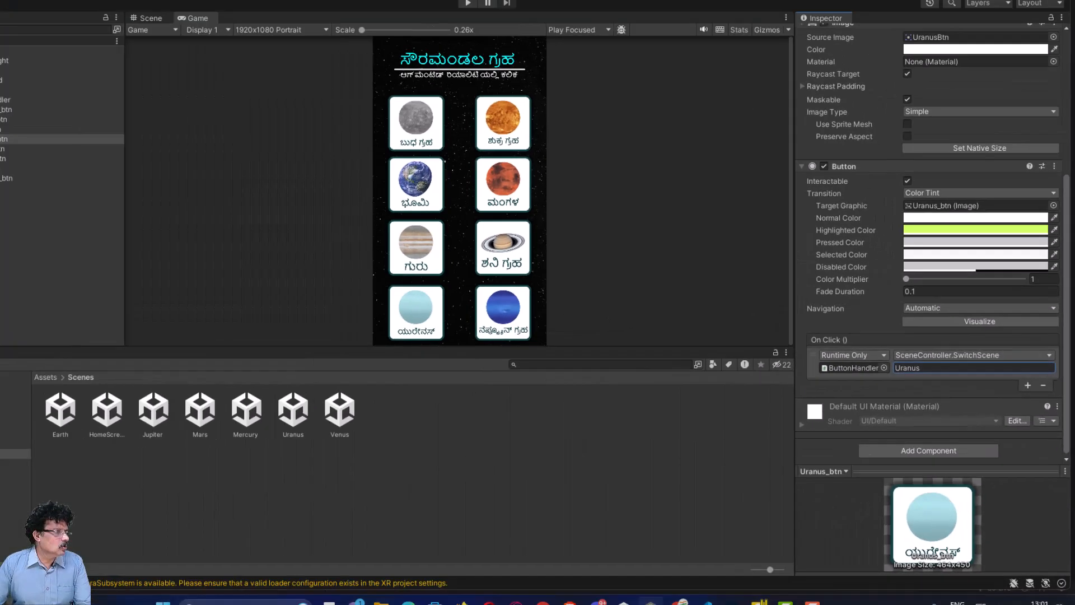
left_click(19, 31)
left_click(45, 128)
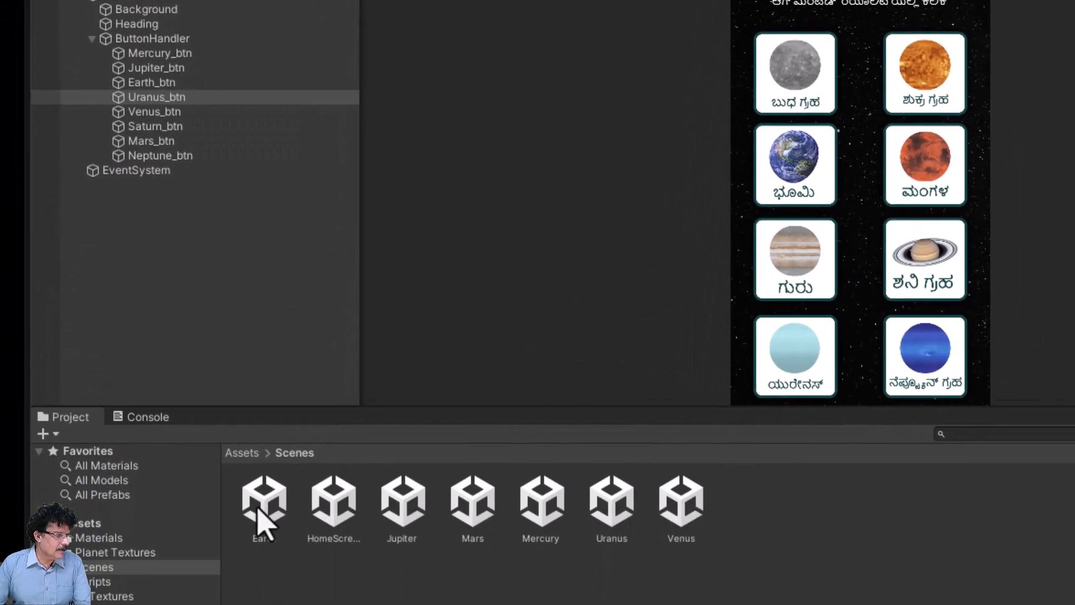
Duplicate the Earth scene in the Scenes folder, name the copy Neptune, and open it.
left_click(266, 492)
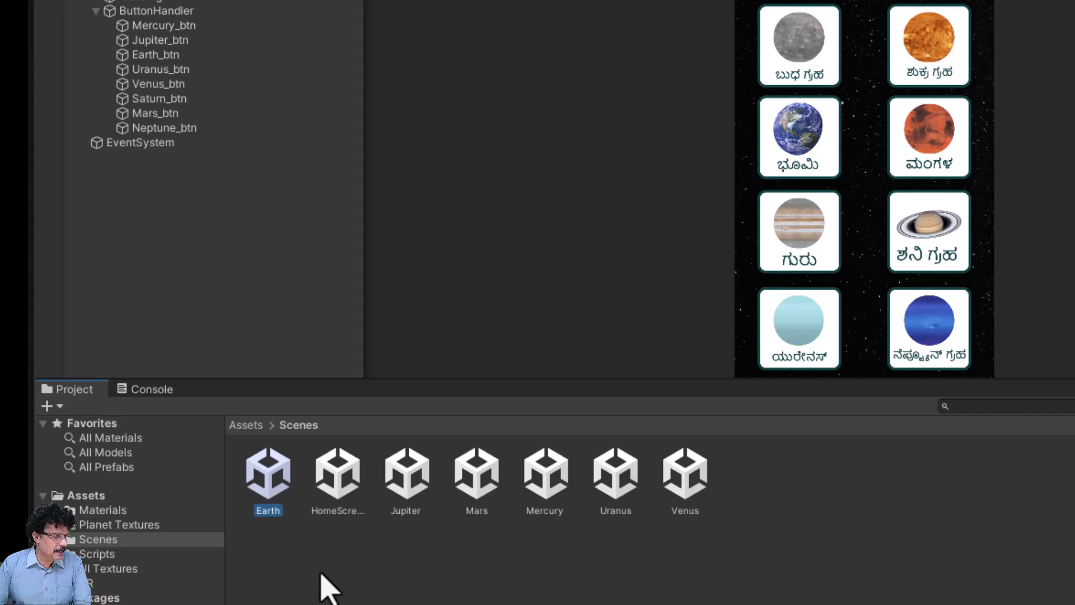
key("ctrl+d")
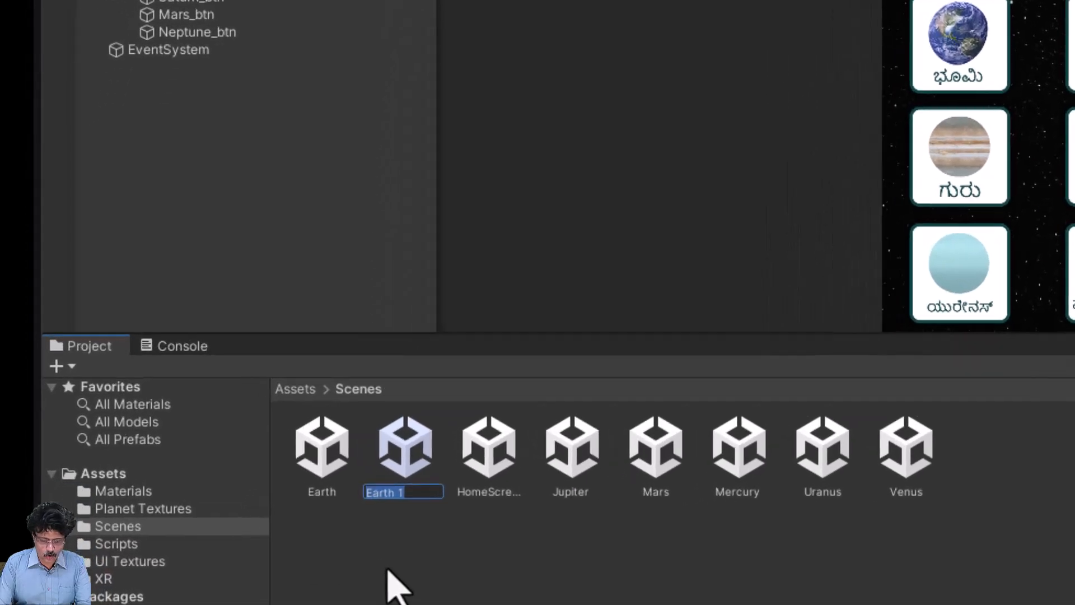
type("Neptune")
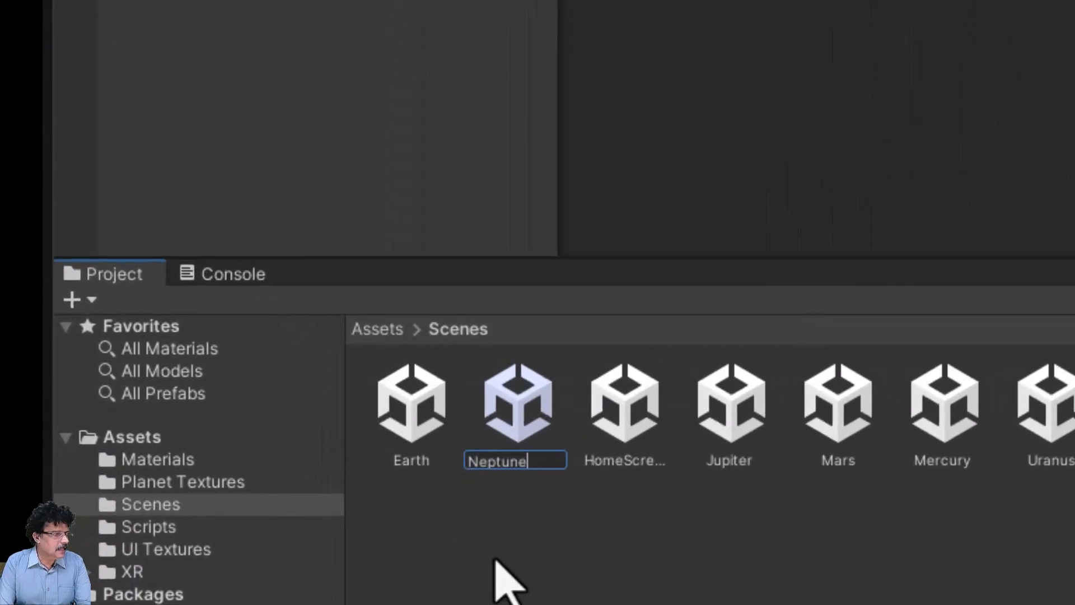
key("Return")
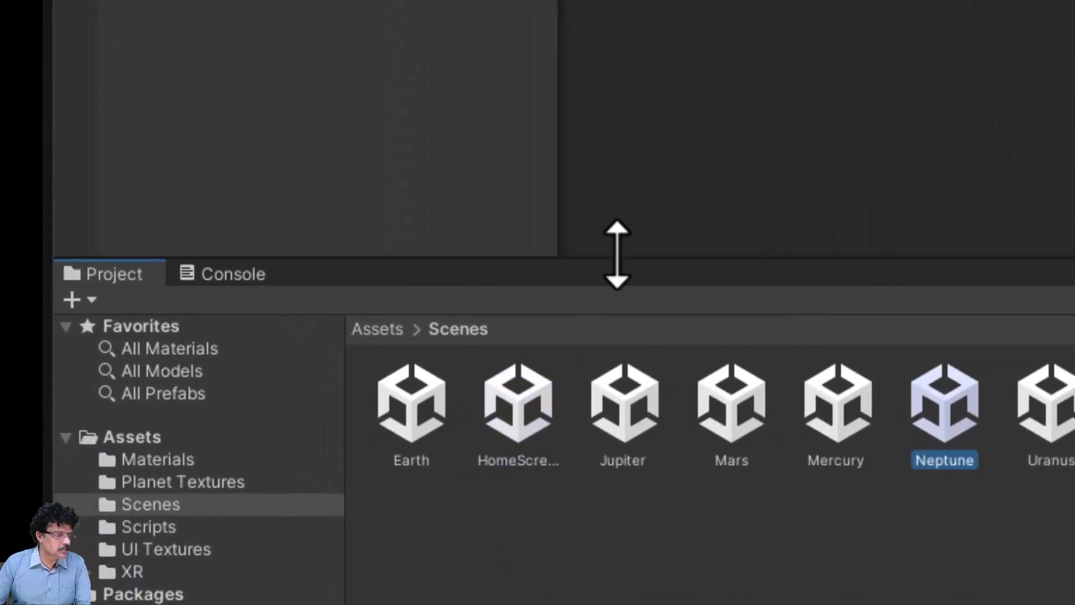
double_click(946, 415)
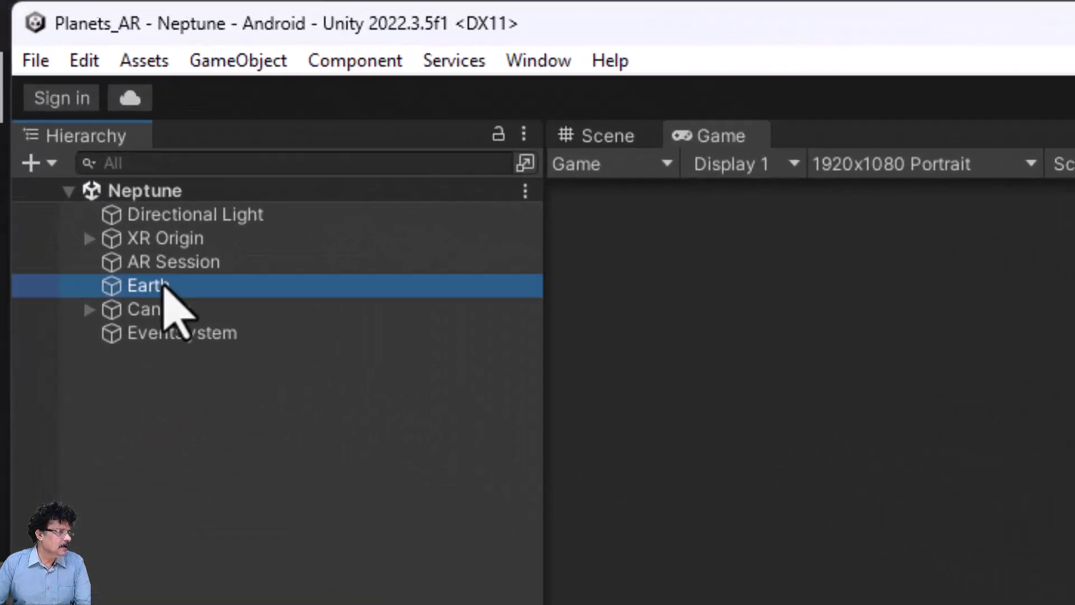
Rename the Earth object in the Neptune scene as Neptune.
left_click(145, 279)
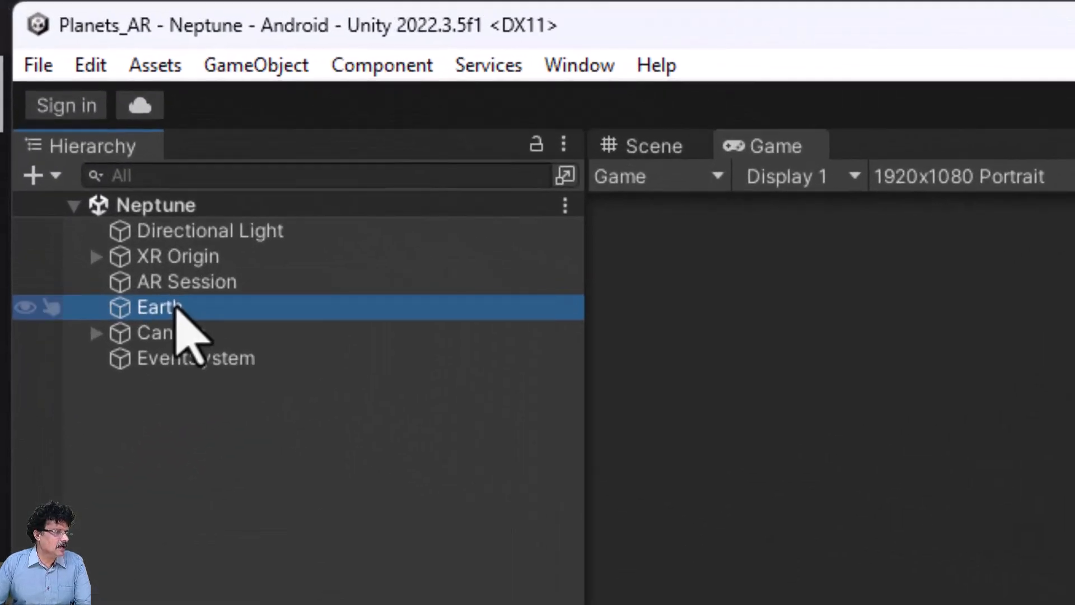
right_click(178, 308)
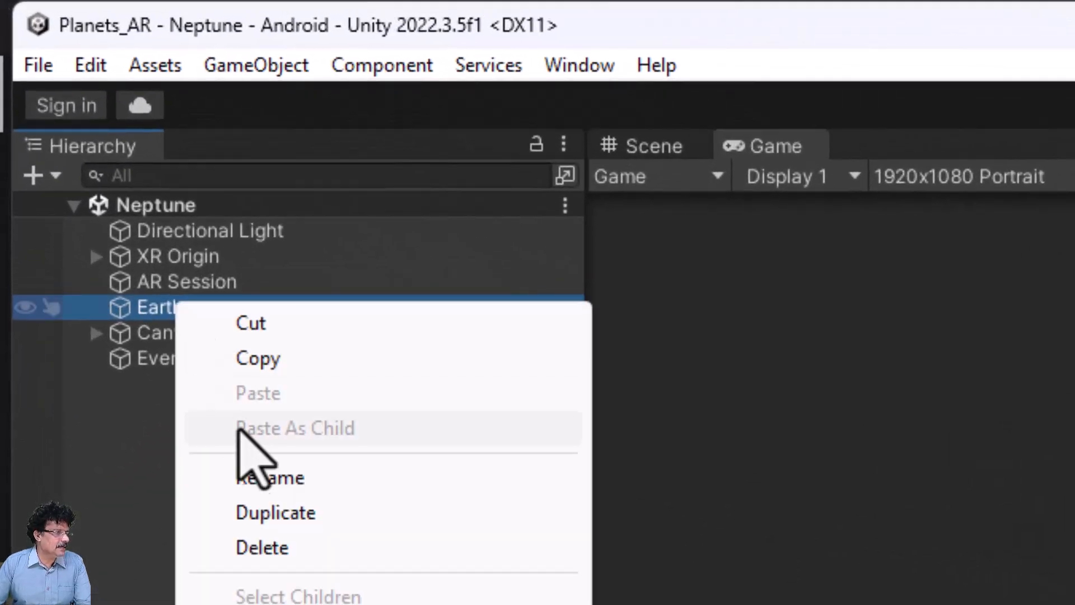
left_click(248, 473)
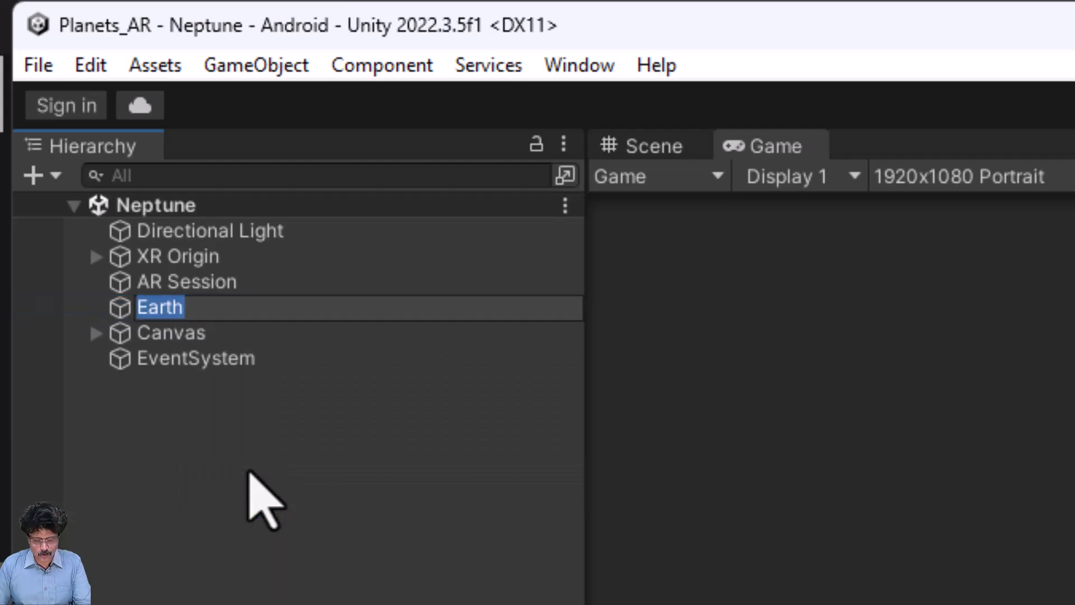
type("Neptune")
key("Return")
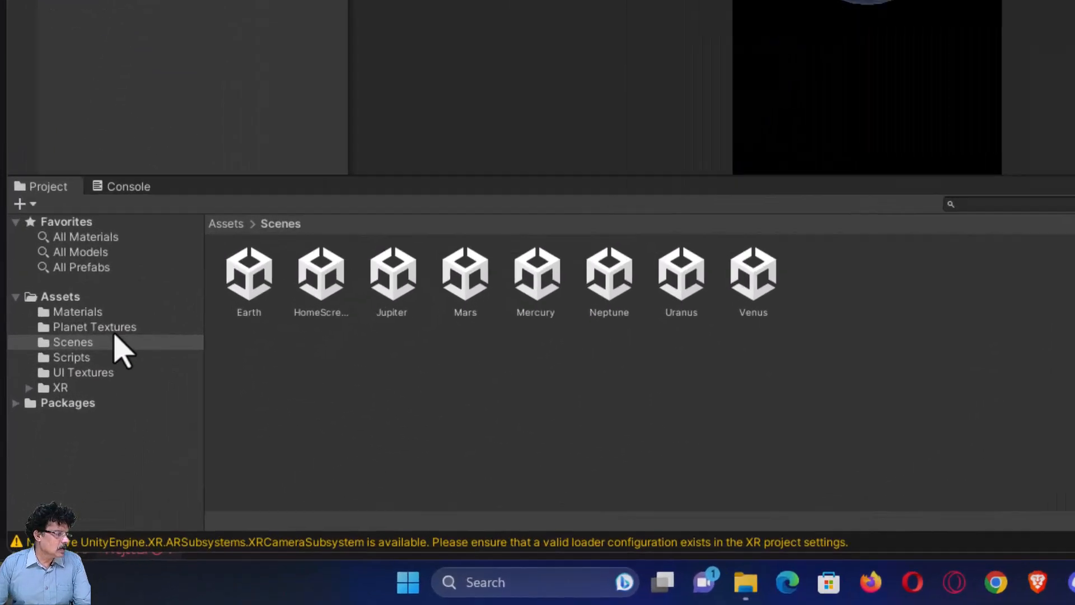
Duplicate EarthMaterial in the Materials folder and name the copy NeptuneMaterial.
left_click(49, 432)
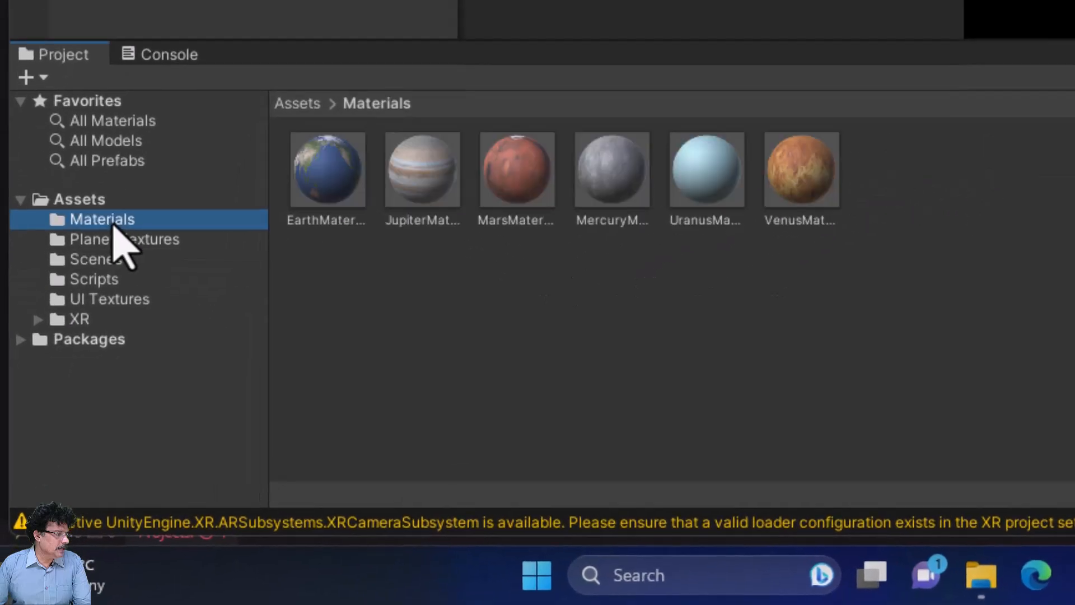
left_click(147, 414)
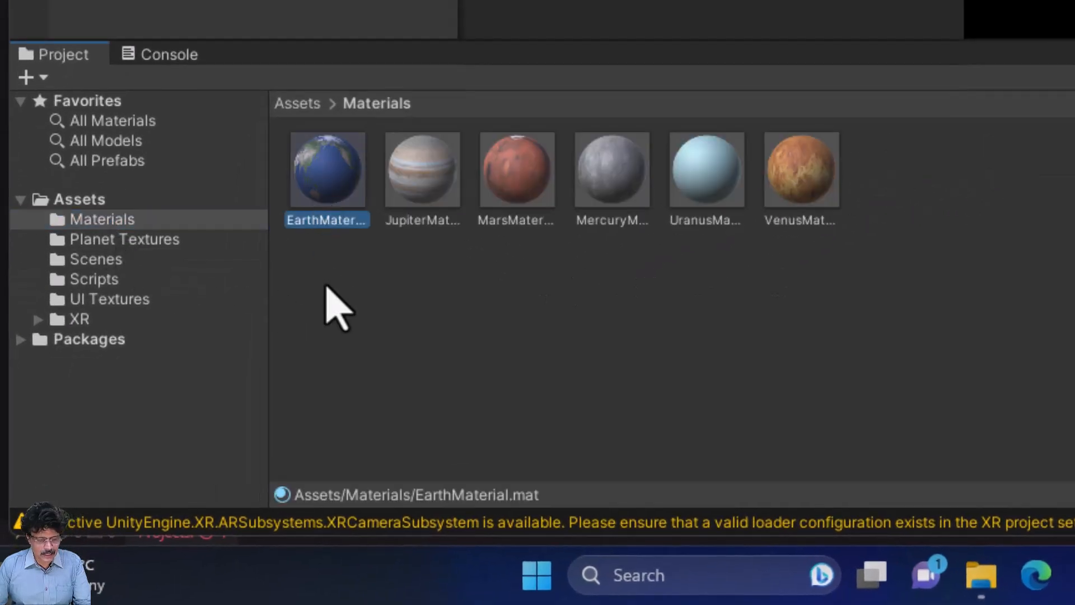
key("ctrl+d")
key("F2")
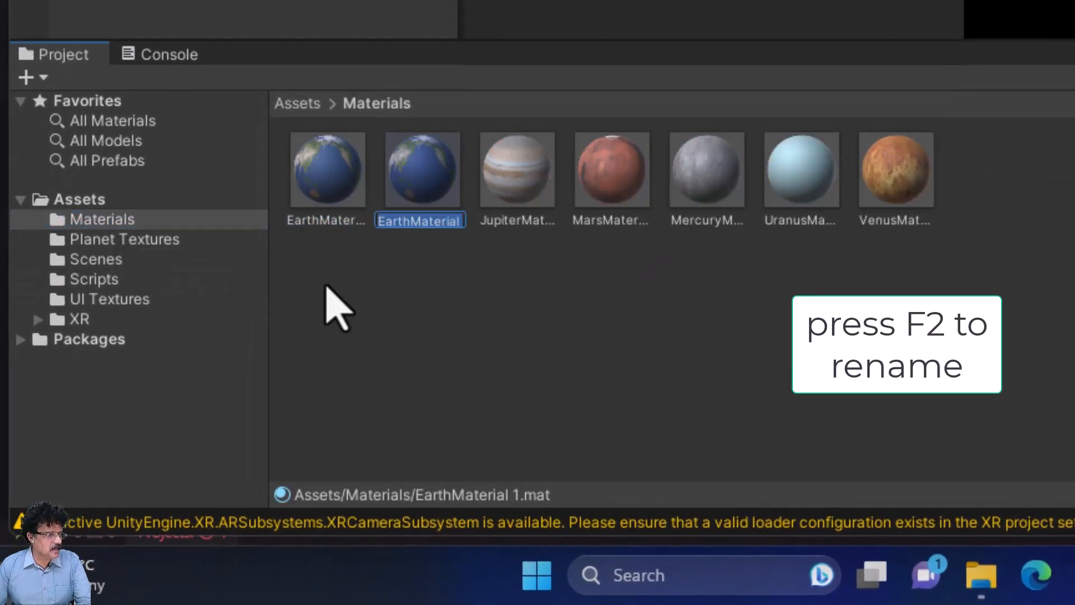
type("Neptun")
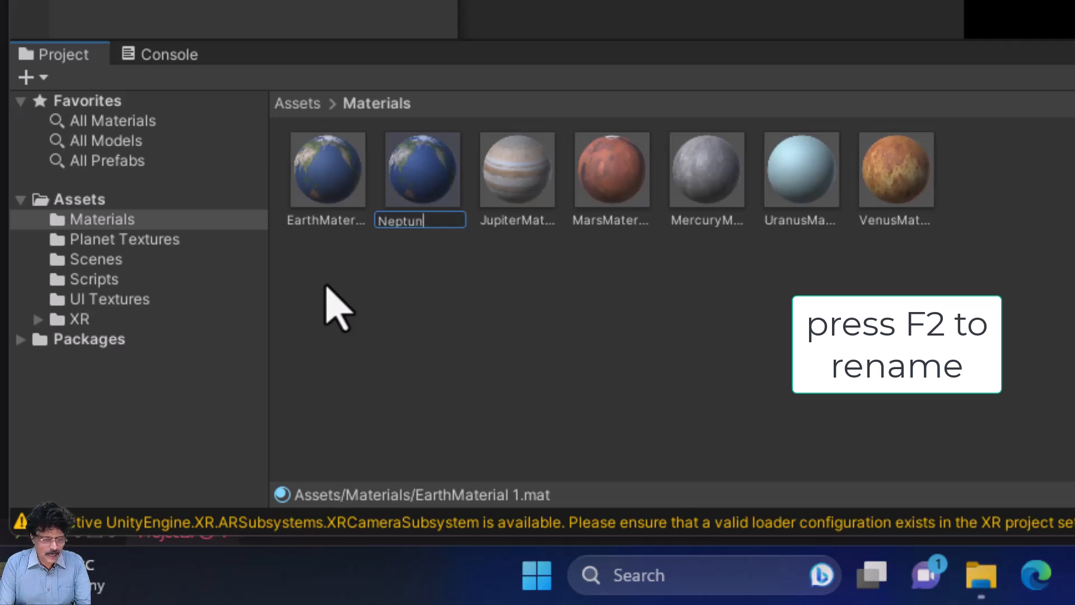
type("eMaterial")
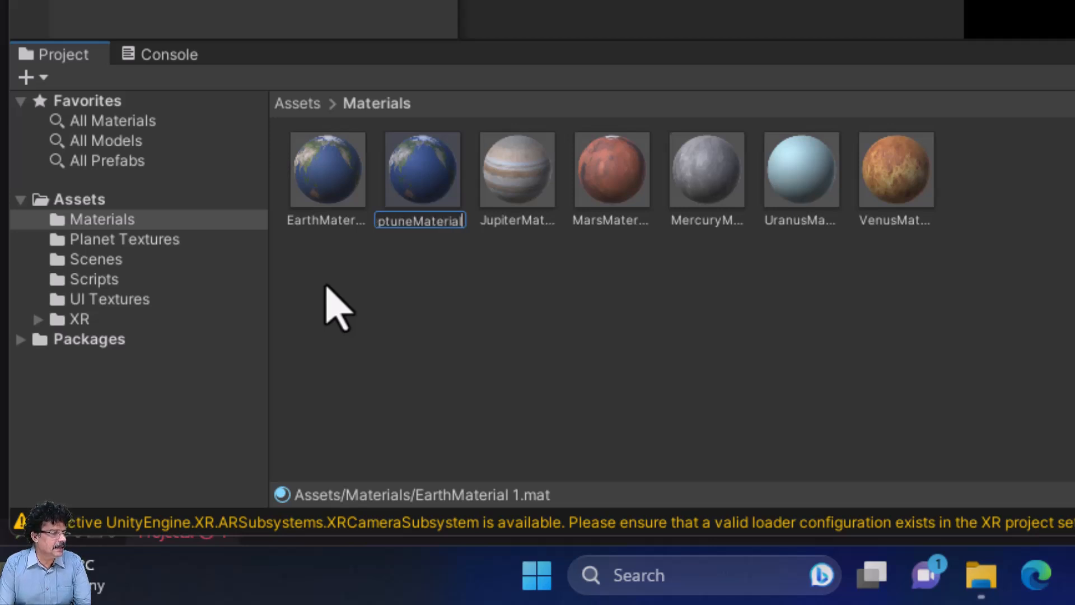
key("Return")
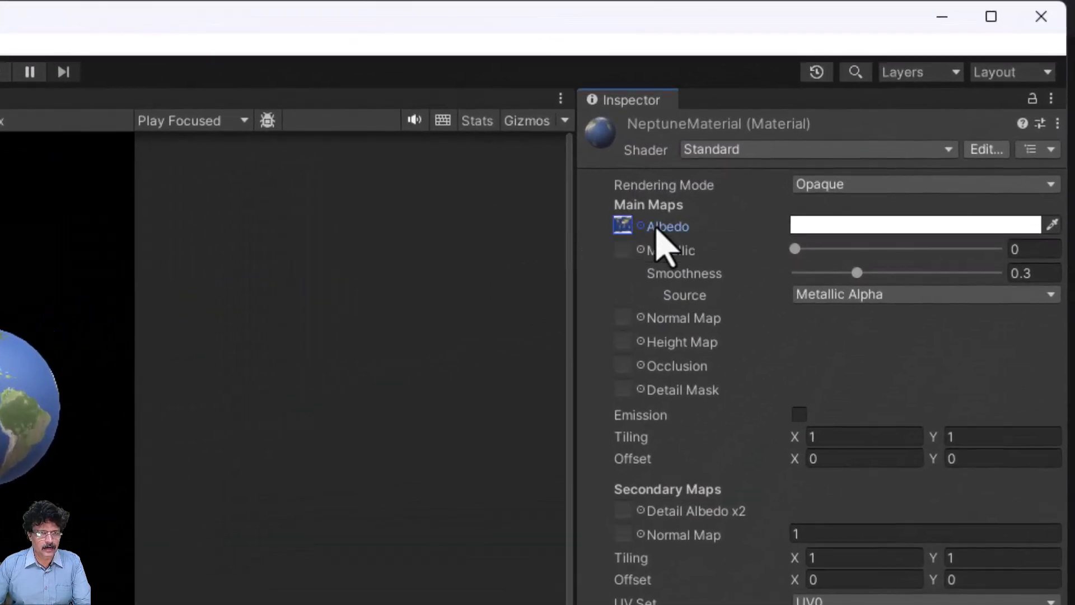
Set the Albedo texture of NeptuneMaterial to 2k_neptune.
left_click(640, 226)
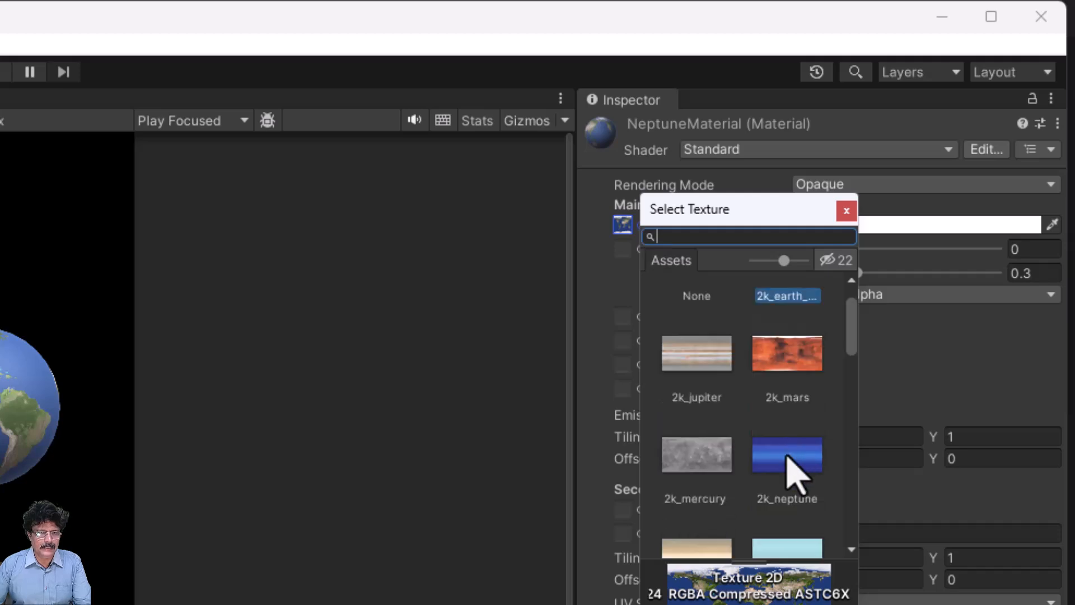
left_click(787, 456)
left_click(846, 211)
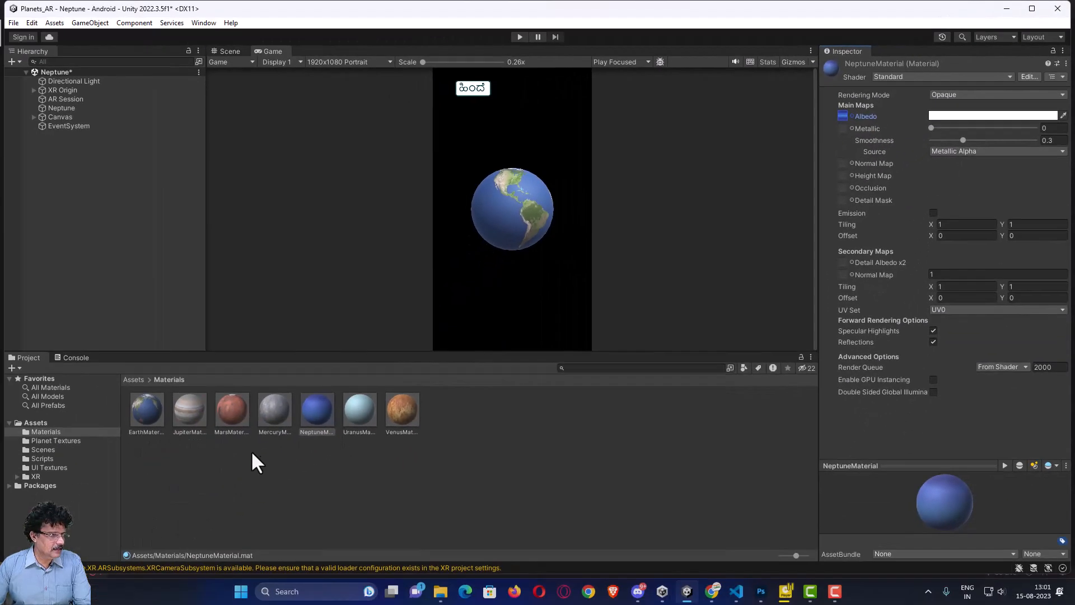
Apply NeptuneMaterial to the Neptune object and save the Neptune scene.
left_click_drag(318, 409, 73, 113)
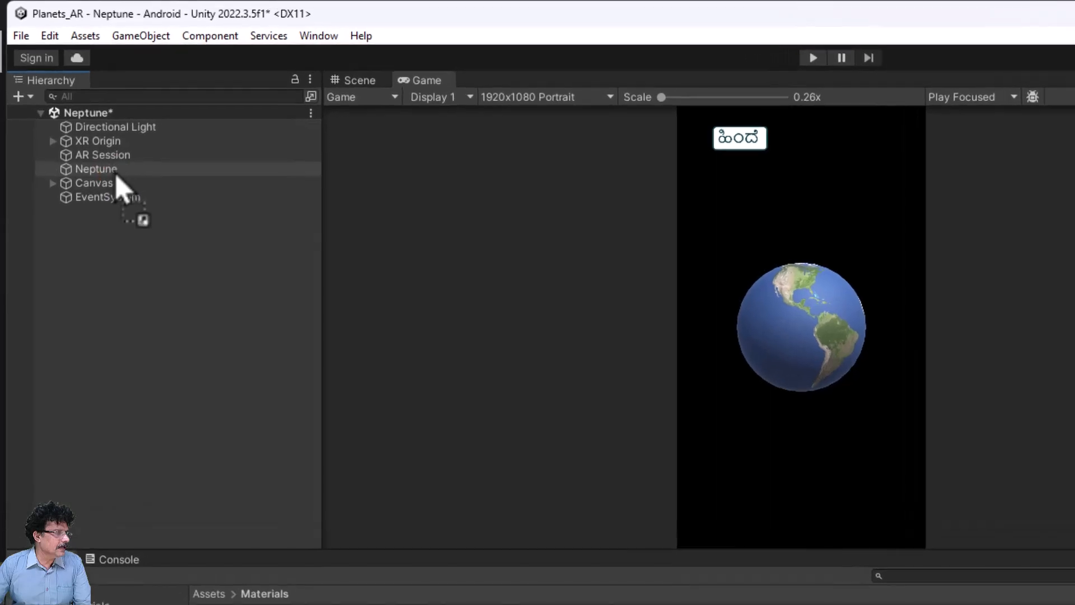
left_click_drag(116, 178, 116, 178)
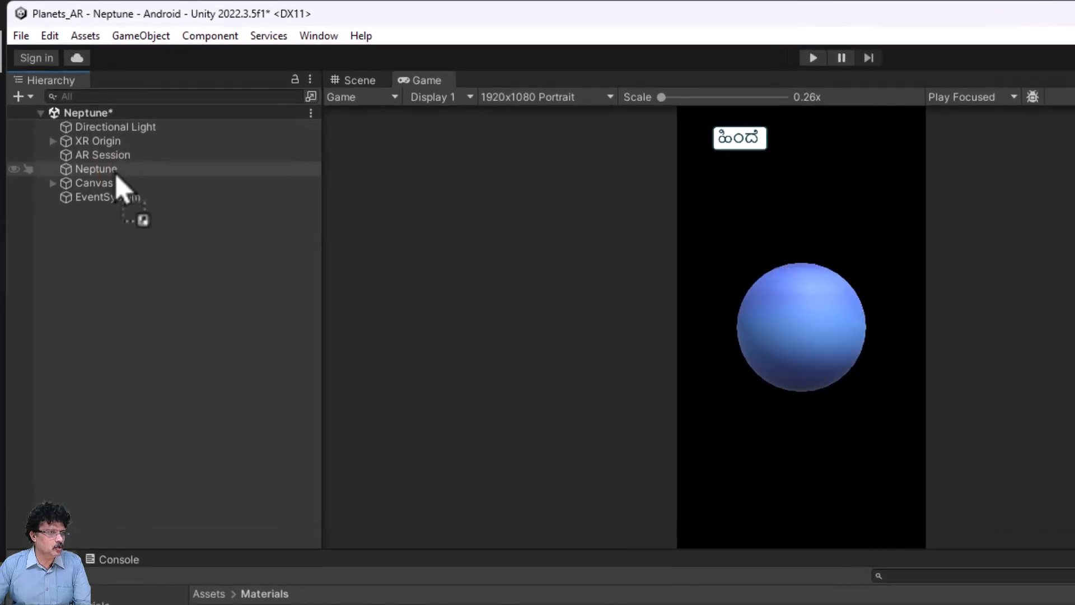
left_click(21, 36)
left_click(51, 121)
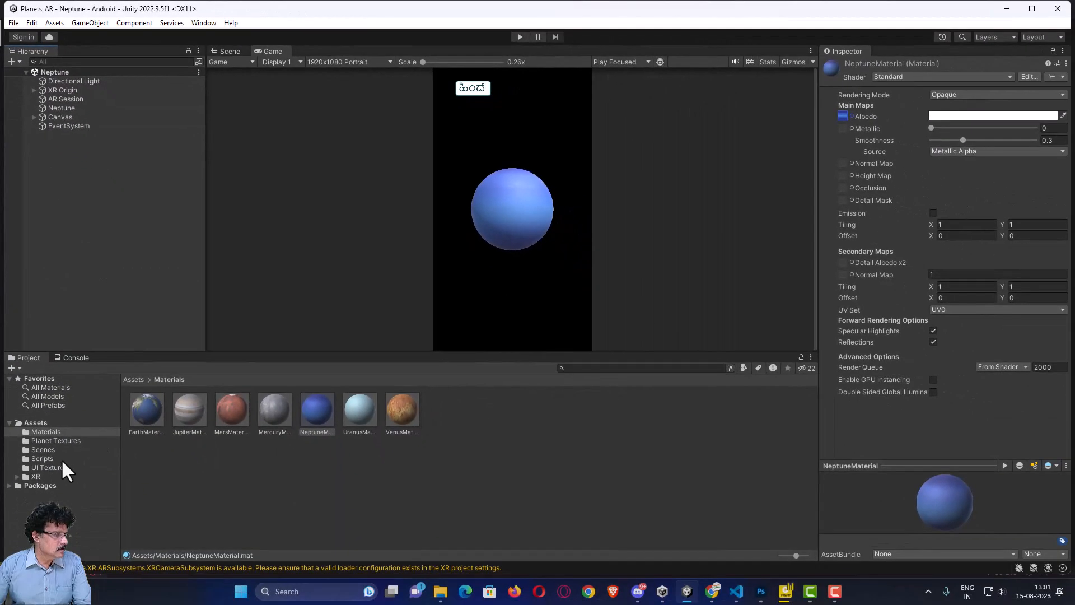
Open the HomeScreen scene and add a Button component to Neptune_btn under ButtonHandler.
left_click(43, 449)
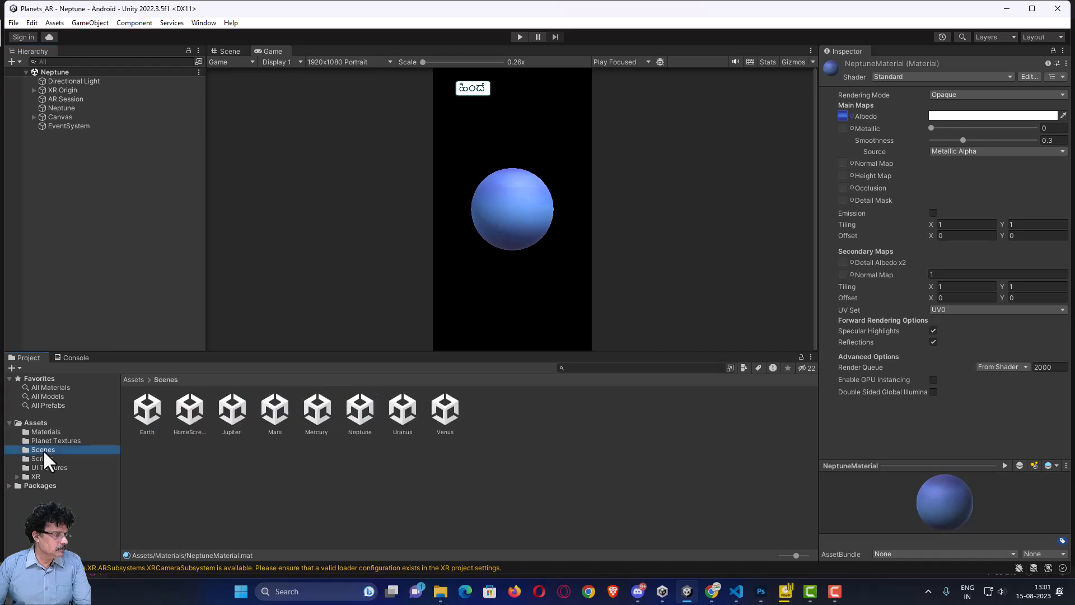
double_click(187, 408)
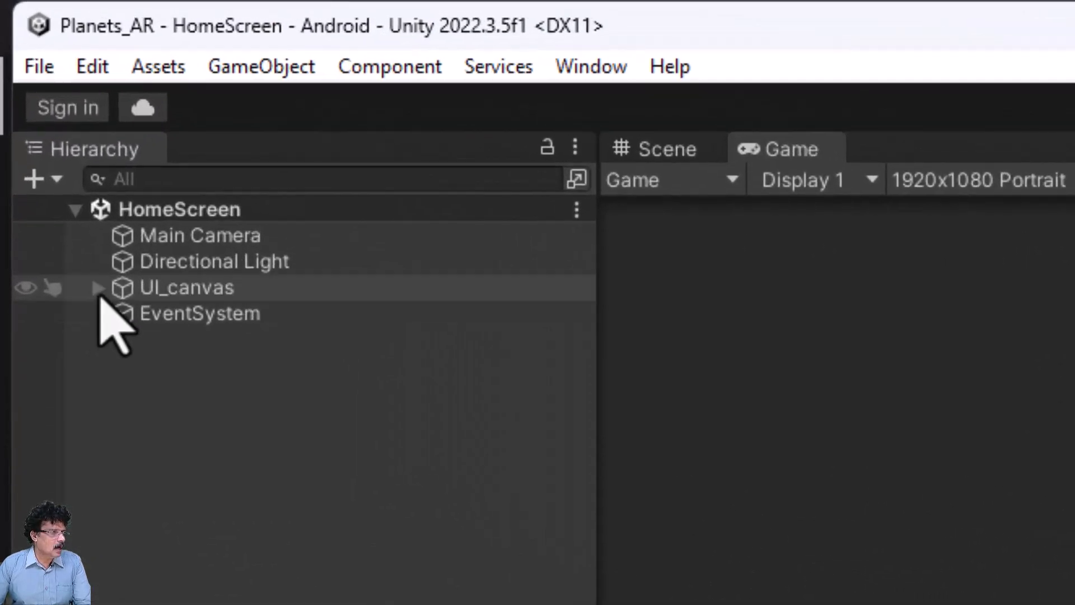
left_click(98, 288)
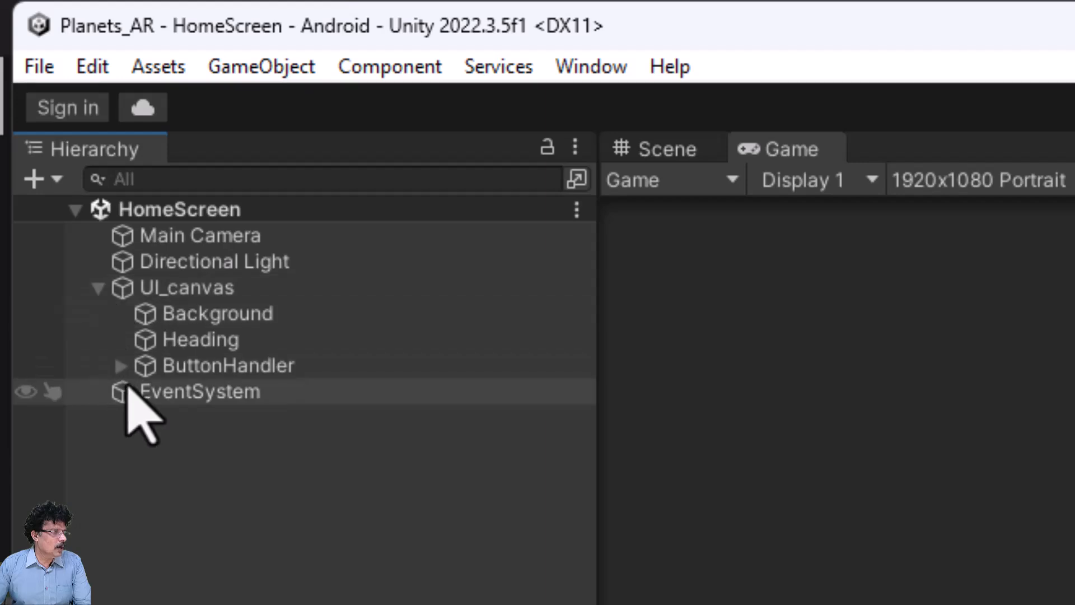
left_click(120, 366)
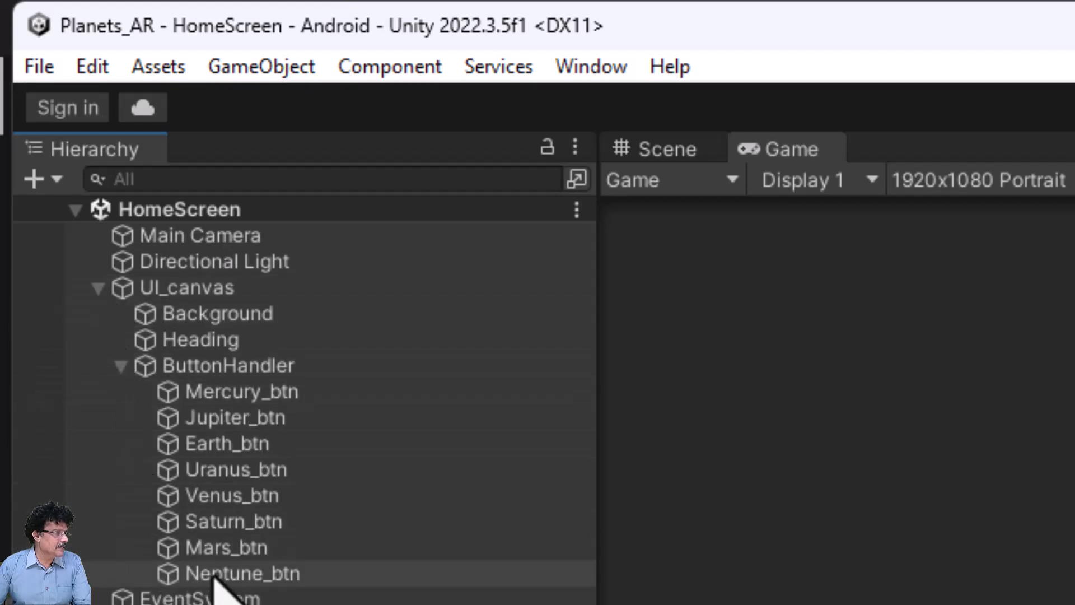
left_click(257, 574)
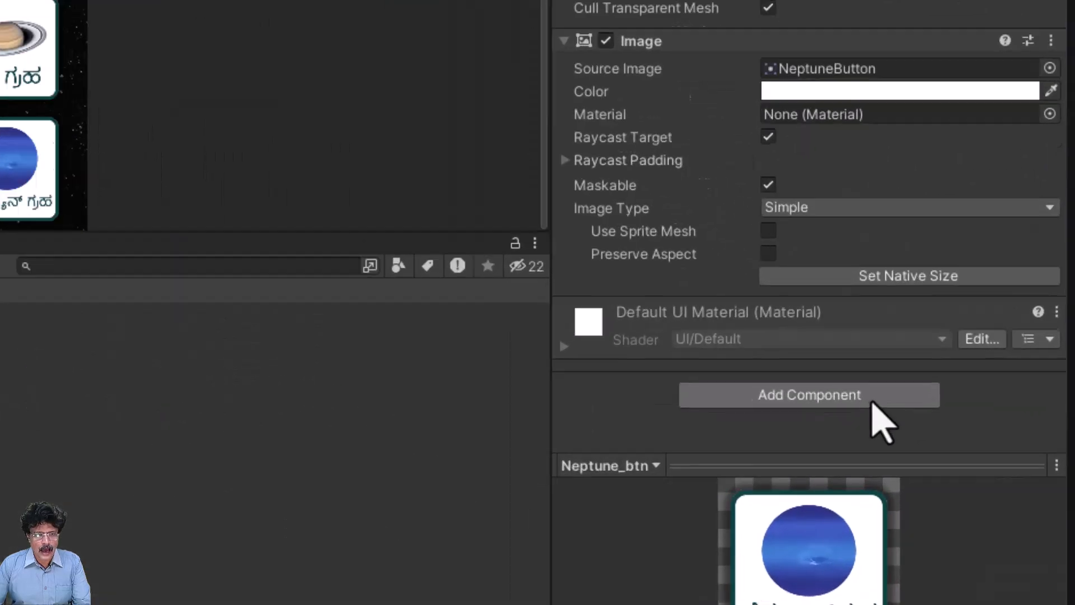
left_click(994, 432)
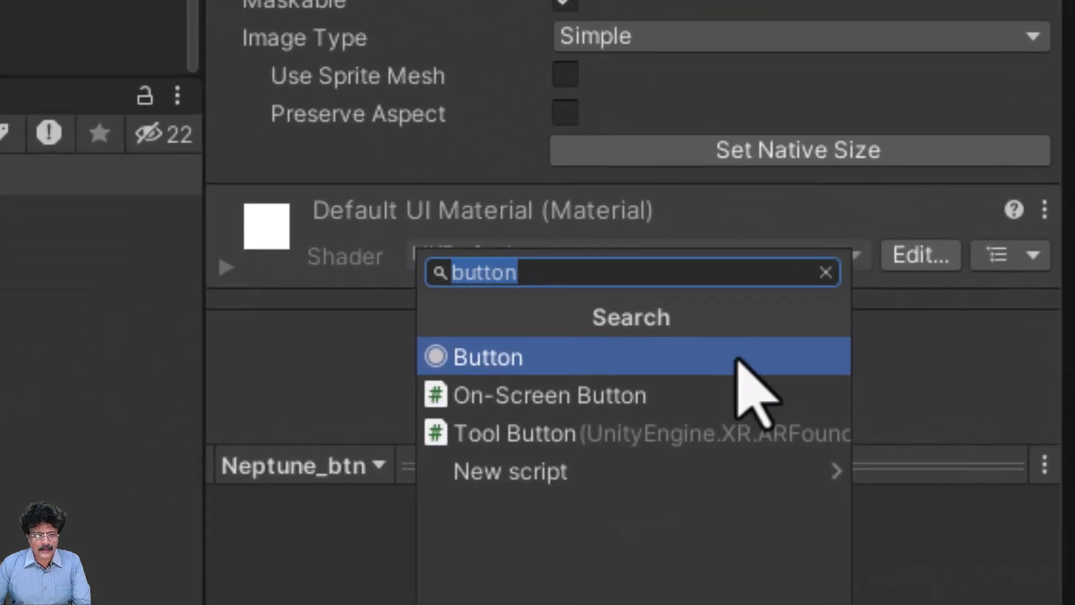
left_click(912, 438)
Set the Highlighted Color of the Neptune_btn Button component to light green.
scroll(720, 396, "down", 3)
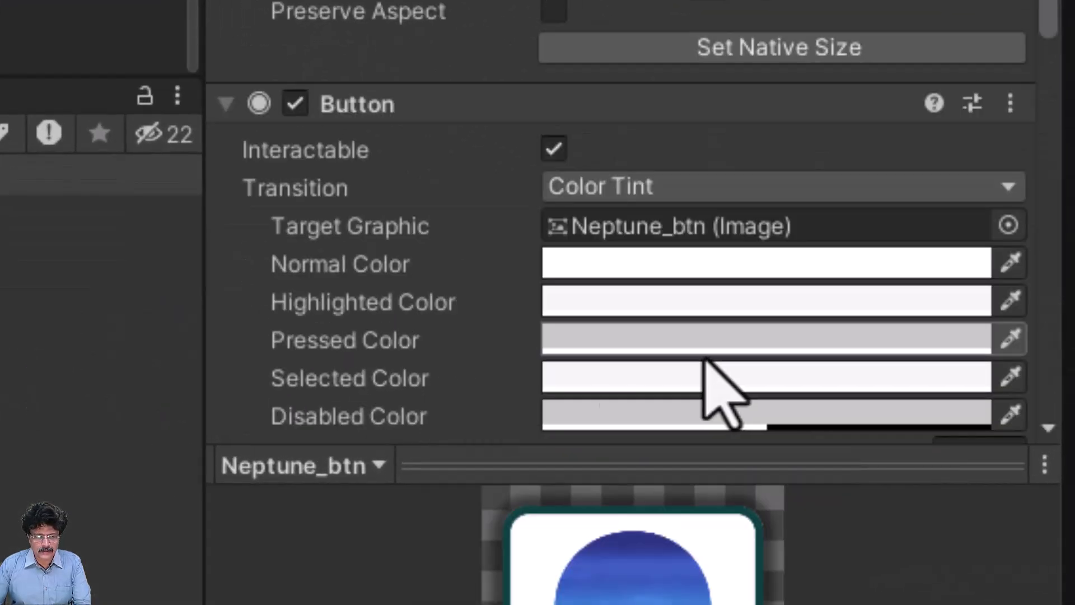
left_click(661, 303)
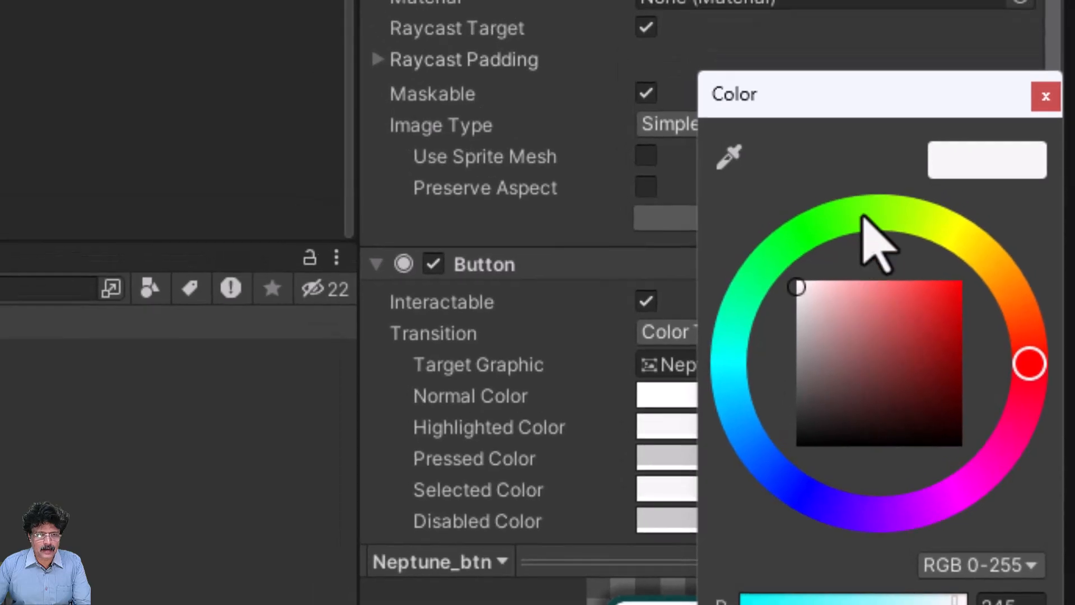
left_click(820, 49)
left_click_drag(857, 174, 855, 101)
left_click(1046, 95)
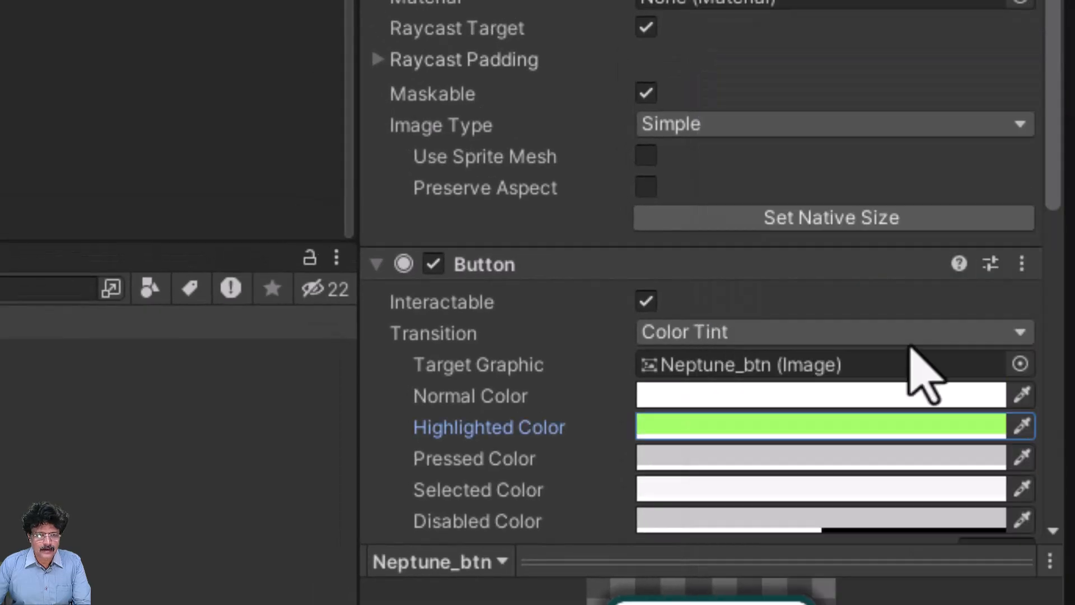
Add an On Click entry to the Neptune_btn Button component and assign ButtonHandler as its target object.
scroll(907, 384, "down", 8)
scroll(904, 385, "down", 2)
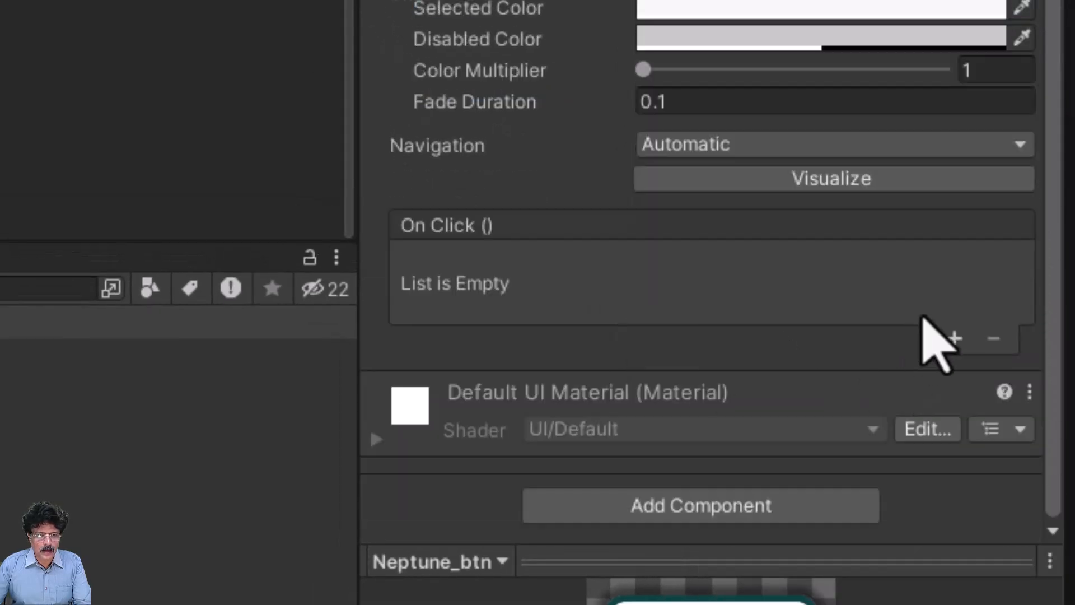
left_click(953, 341)
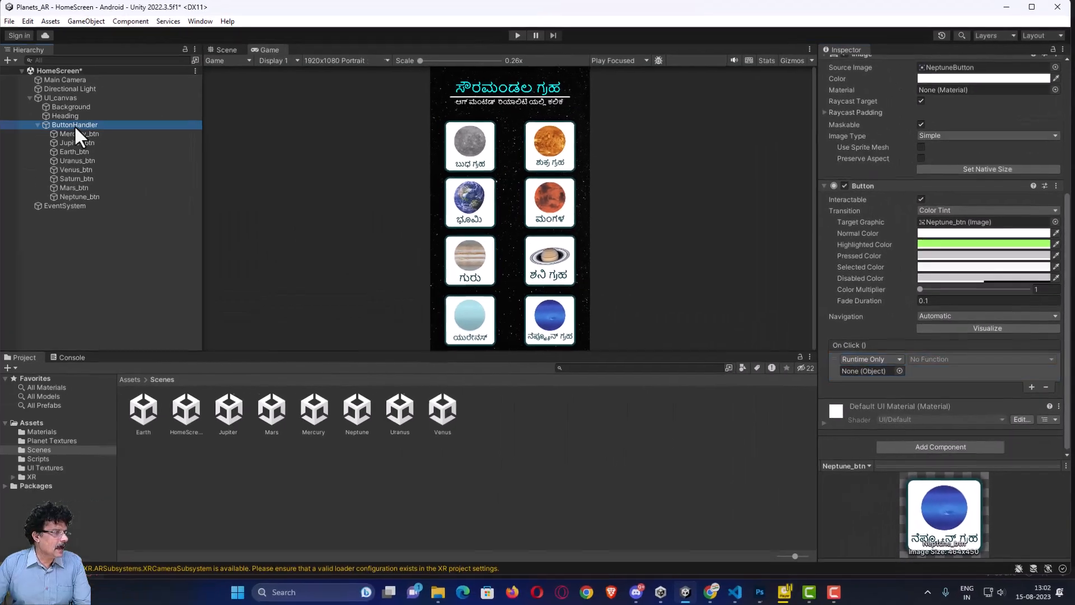
left_click_drag(76, 127, 813, 368)
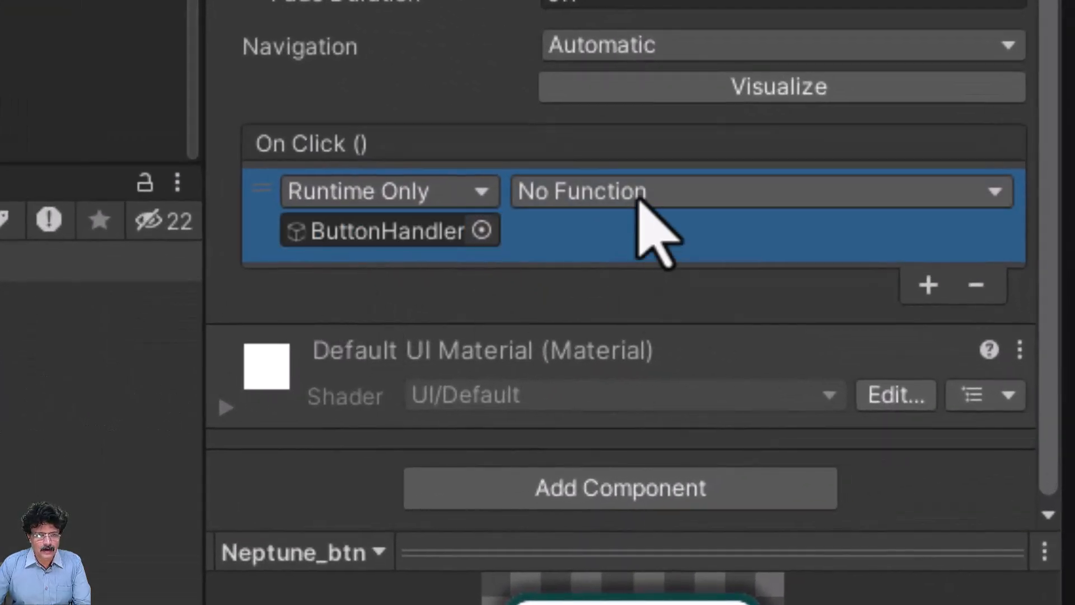
Set Neptune_btn's On Click function to SceneController's SwitchScene (string), fill in its scene-name argument, and save the HomeScreen scene.
left_click(644, 193)
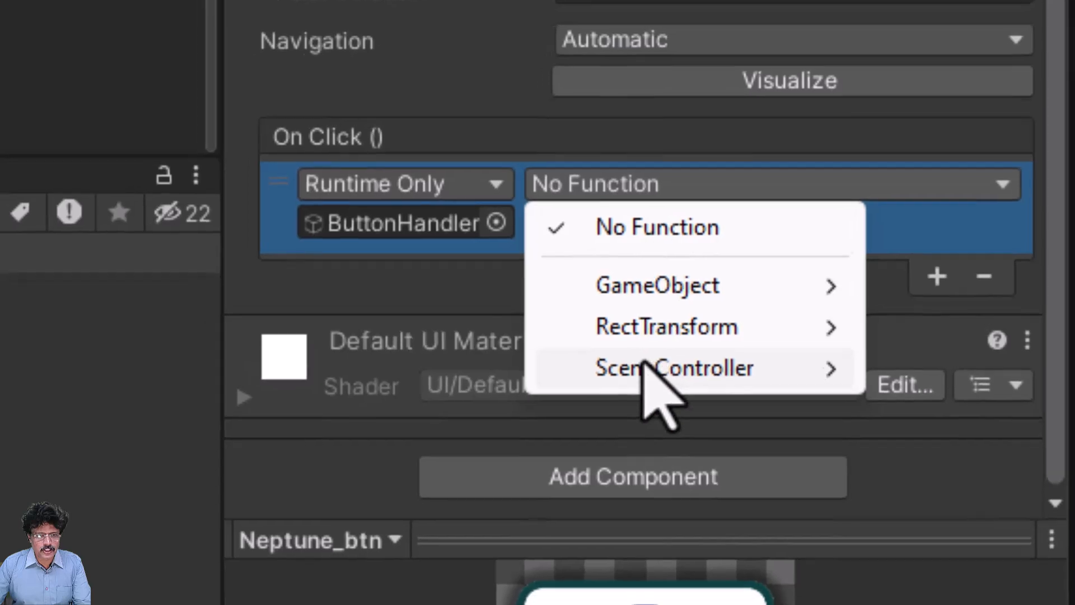
mouse_move(646, 374)
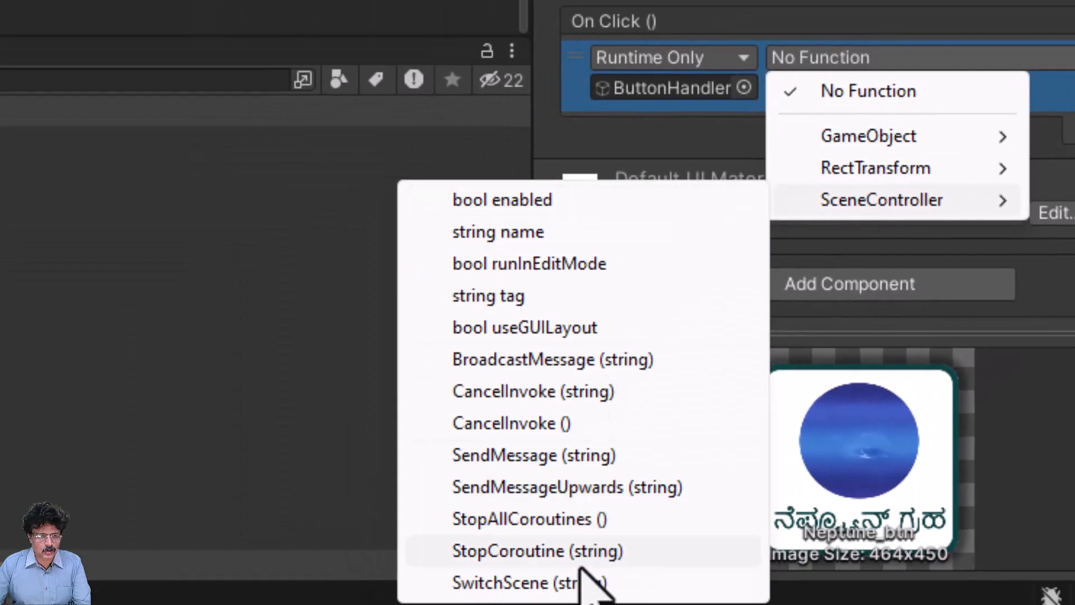
left_click(571, 584)
left_click(881, 89)
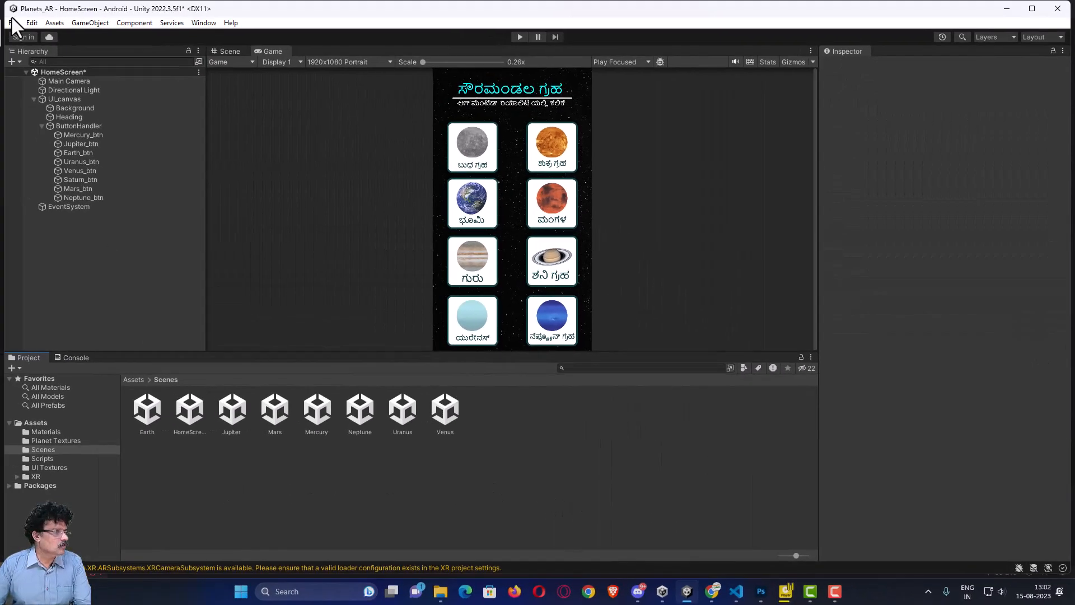
left_click(12, 23)
left_click(32, 77)
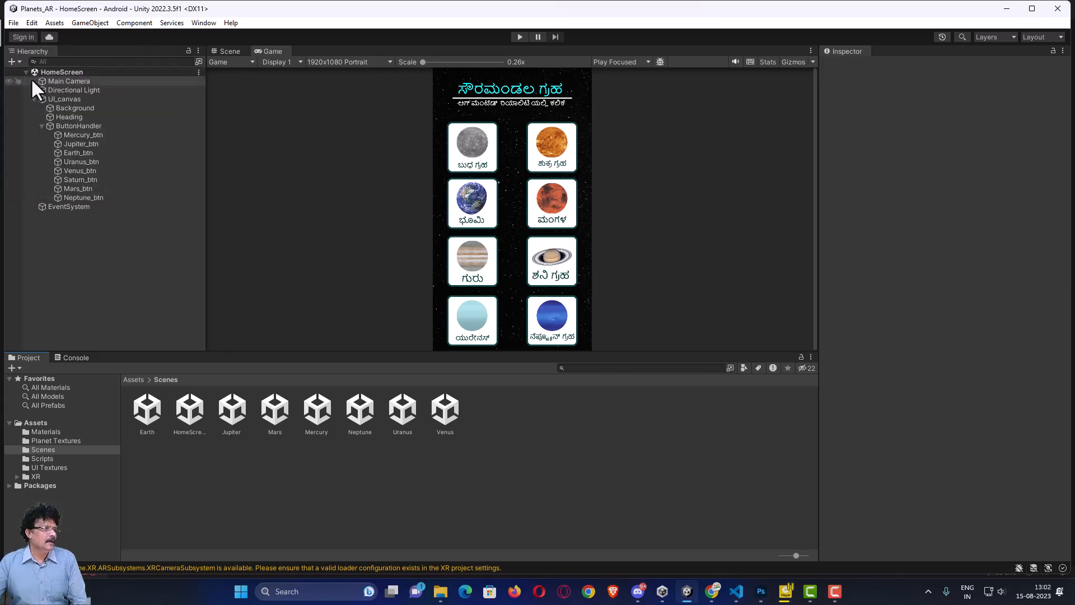
Add the Jupiter, Uranus and Neptune scenes to Scenes In Build in the Build Settings, and save the HomeScreen scene.
left_click(12, 22)
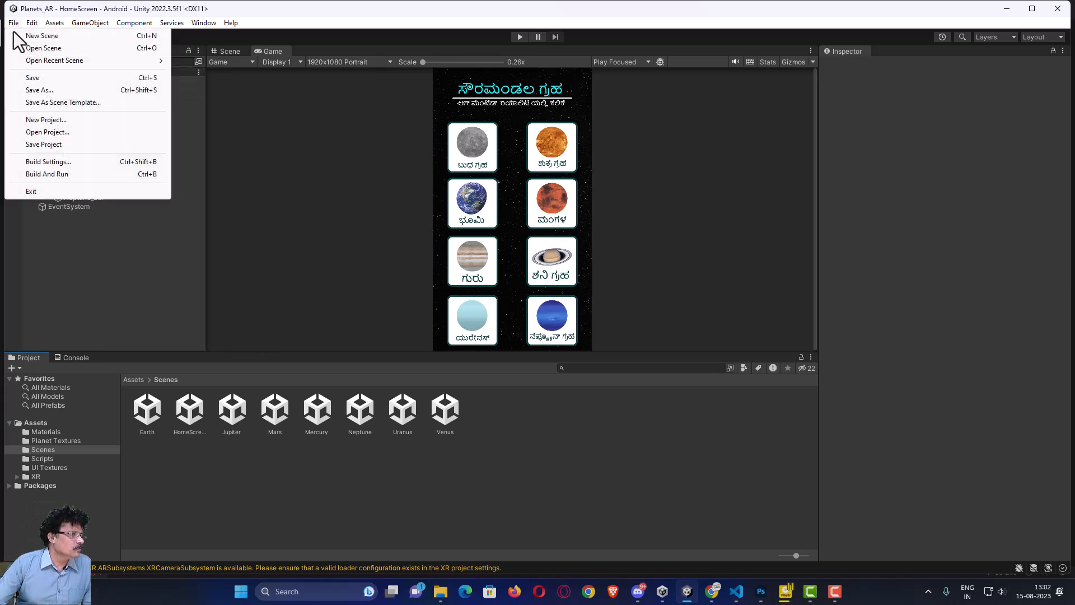
left_click(49, 160)
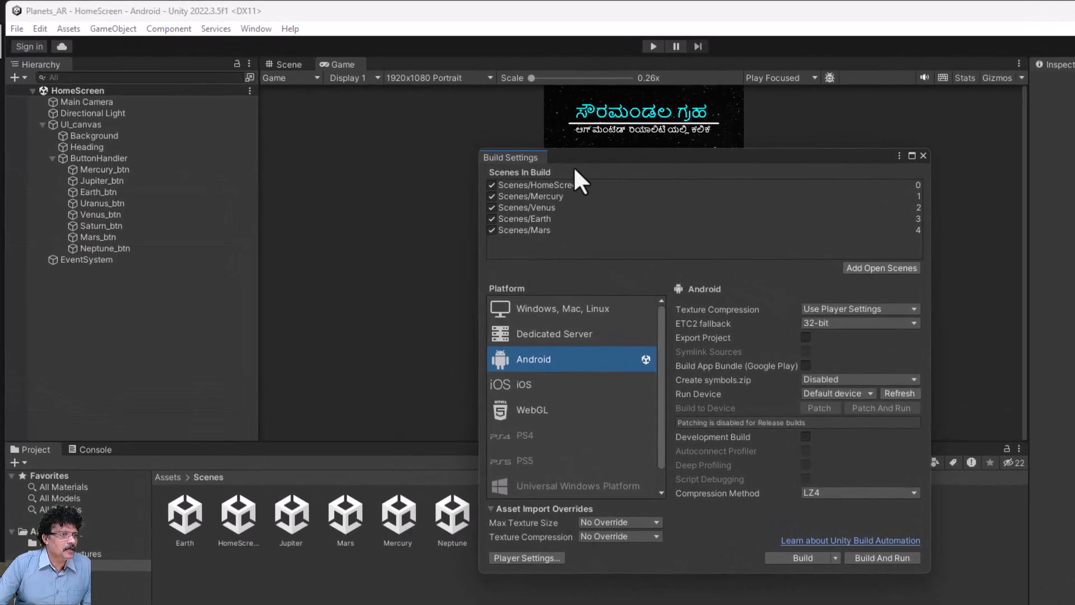
left_click_drag(577, 157, 677, 147)
left_click_drag(291, 529, 653, 273)
left_click_drag(660, 235, 661, 235)
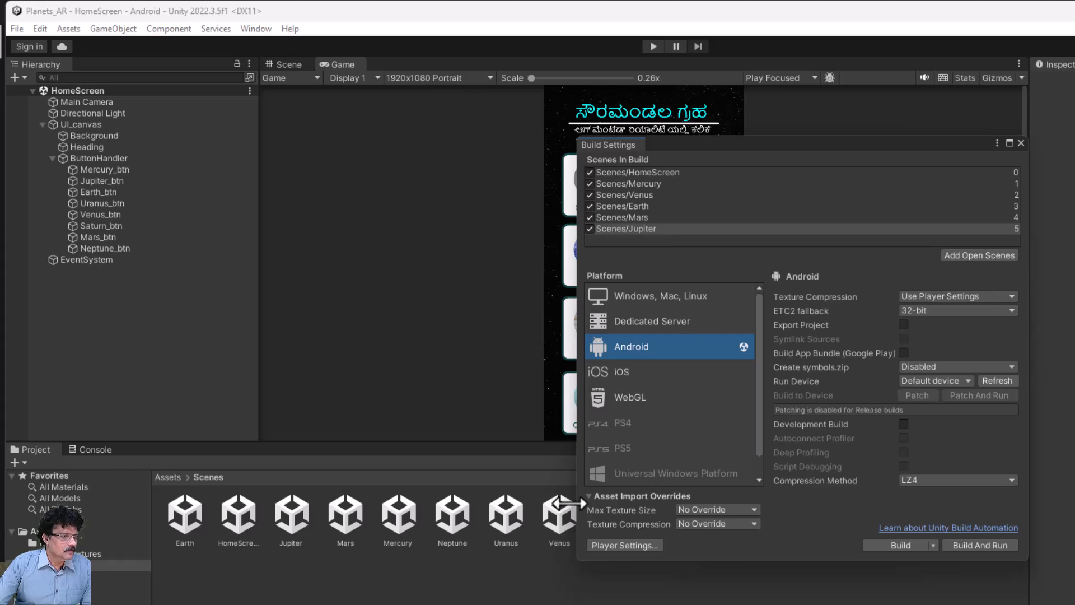
left_click_drag(508, 522, 681, 235)
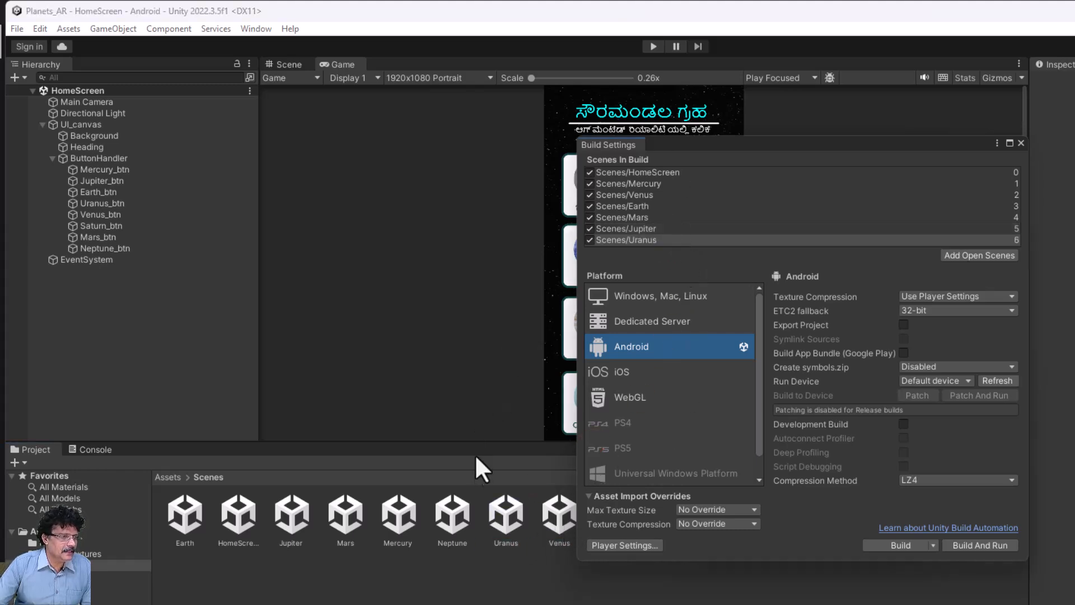
left_click_drag(454, 529, 638, 241)
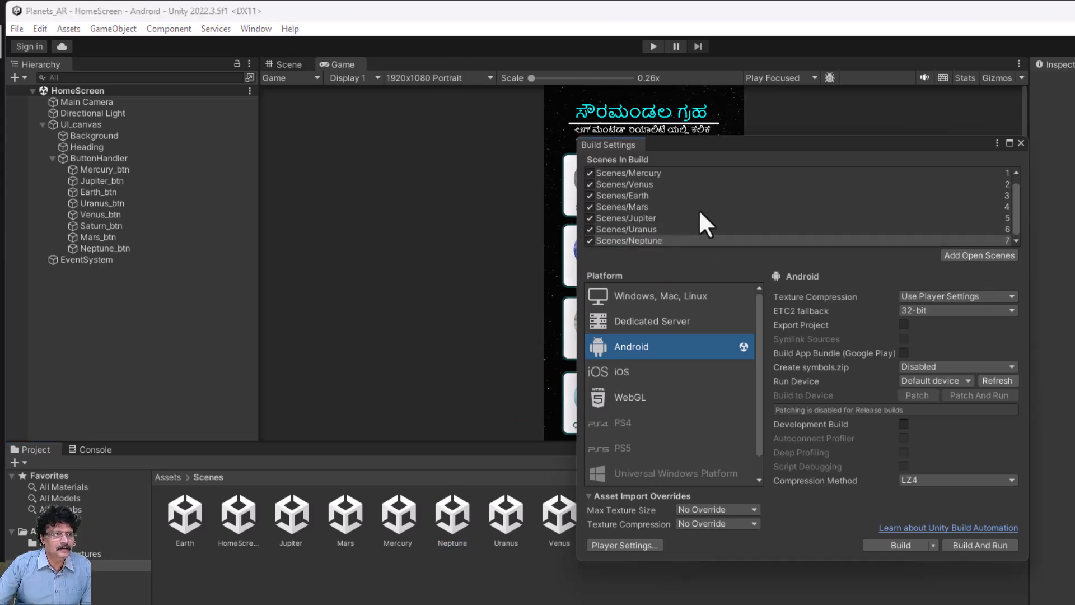
left_click(1021, 144)
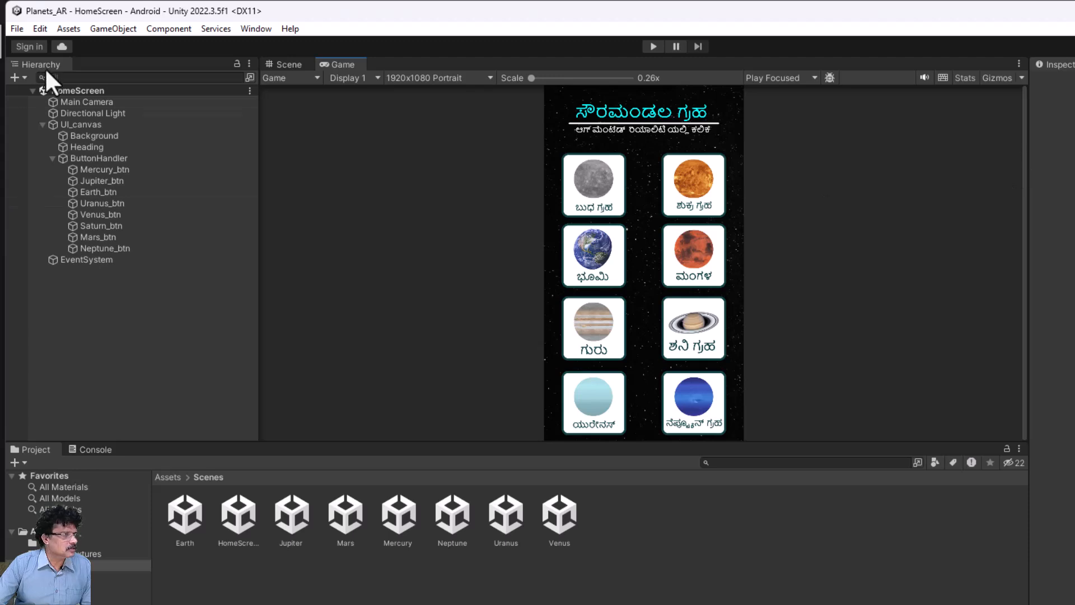
left_click(18, 29)
left_click(36, 99)
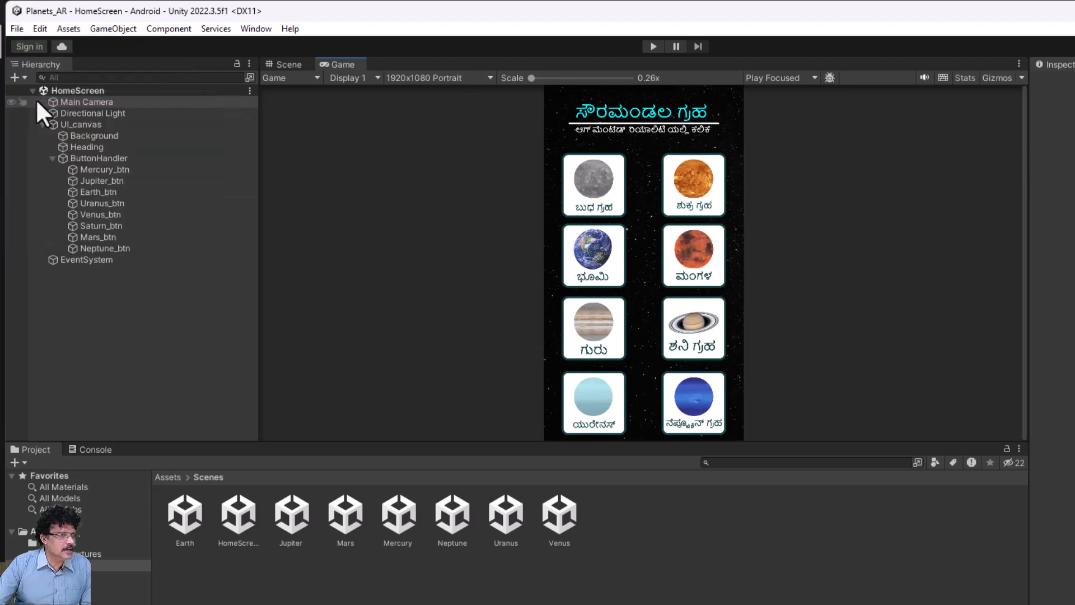
Run the HomeScreen scene in Play mode and test the Mercury, Venus, Earth and Mars buttons, returning to the home screen after each.
left_click(651, 48)
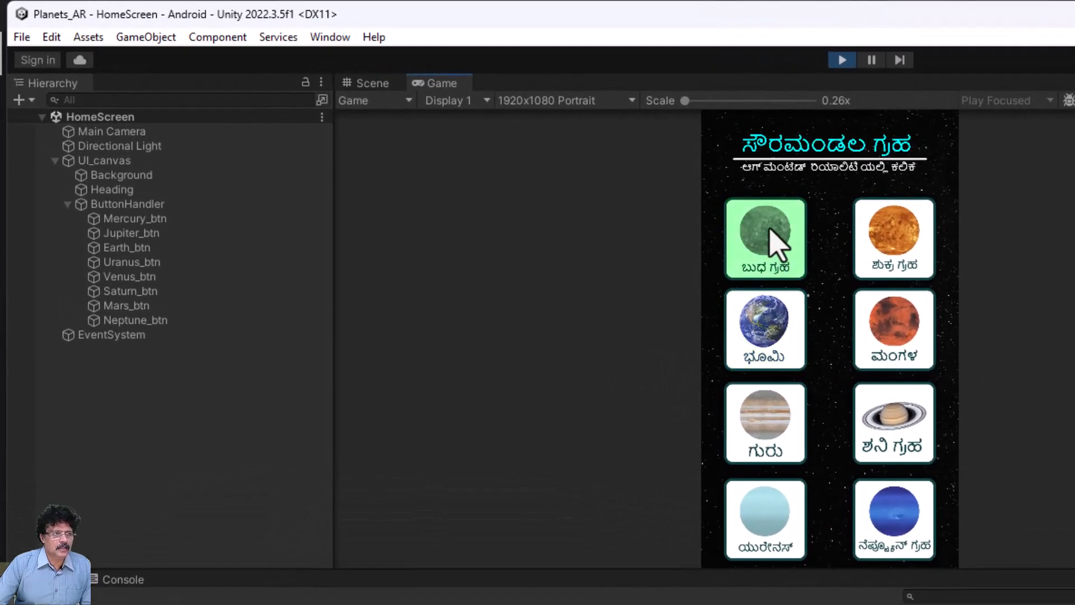
left_click(769, 230)
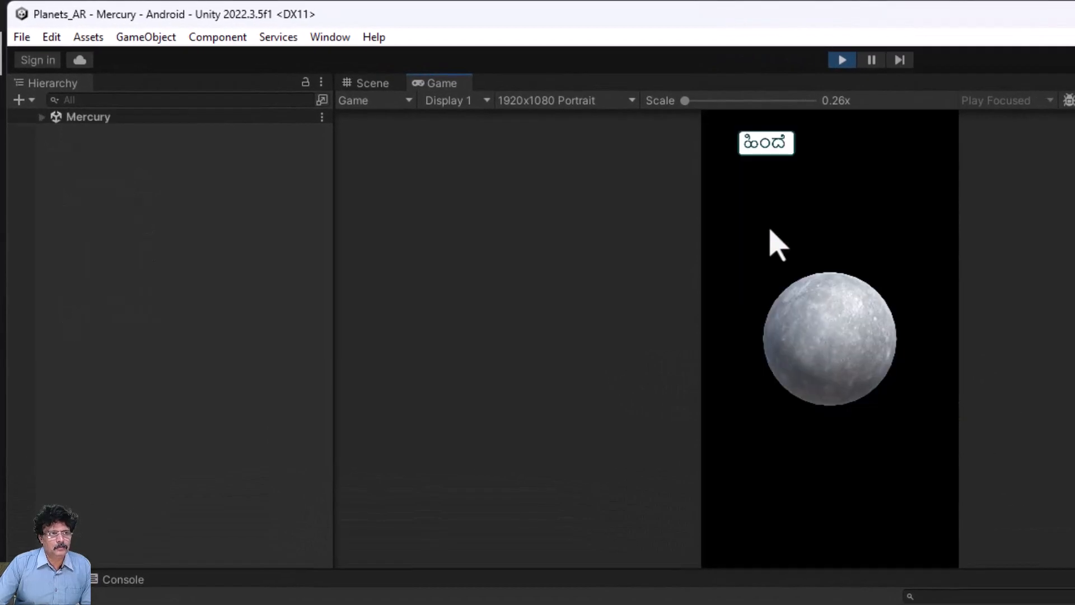
left_click(772, 152)
left_click(908, 262)
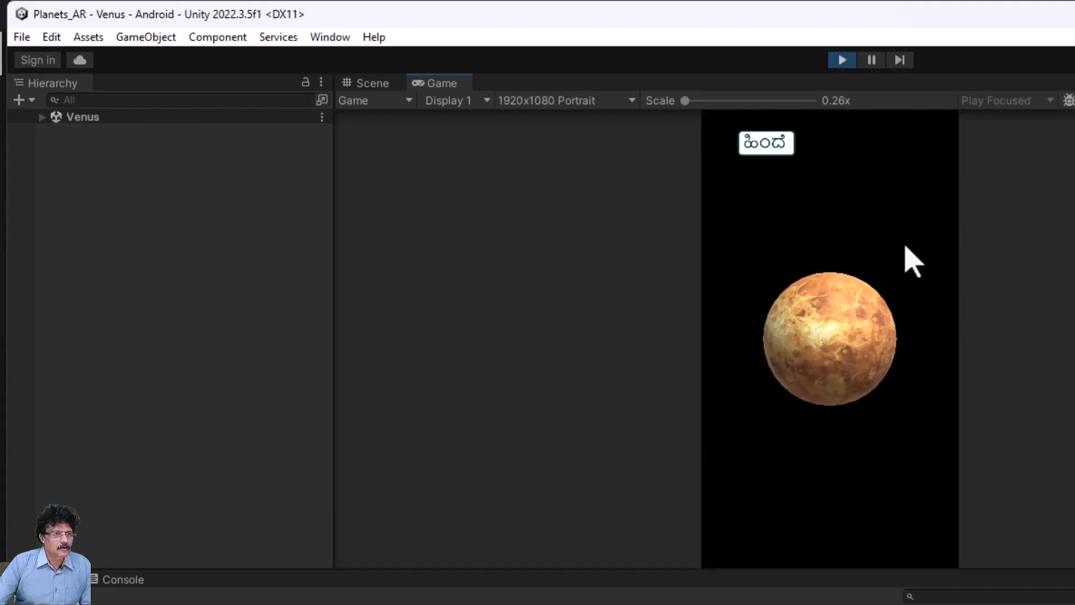
left_click(764, 151)
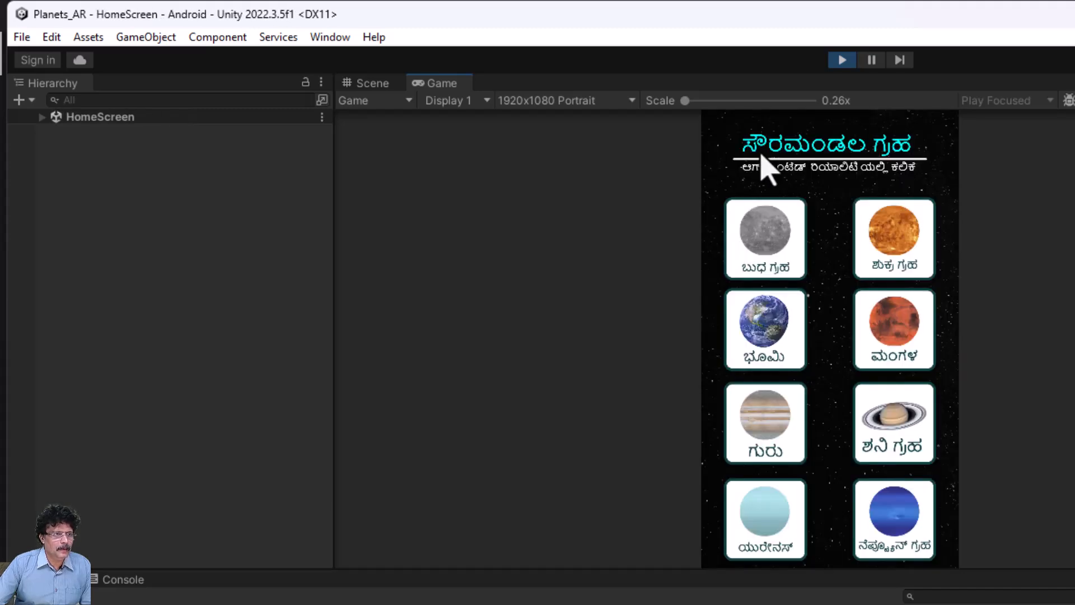
left_click(765, 361)
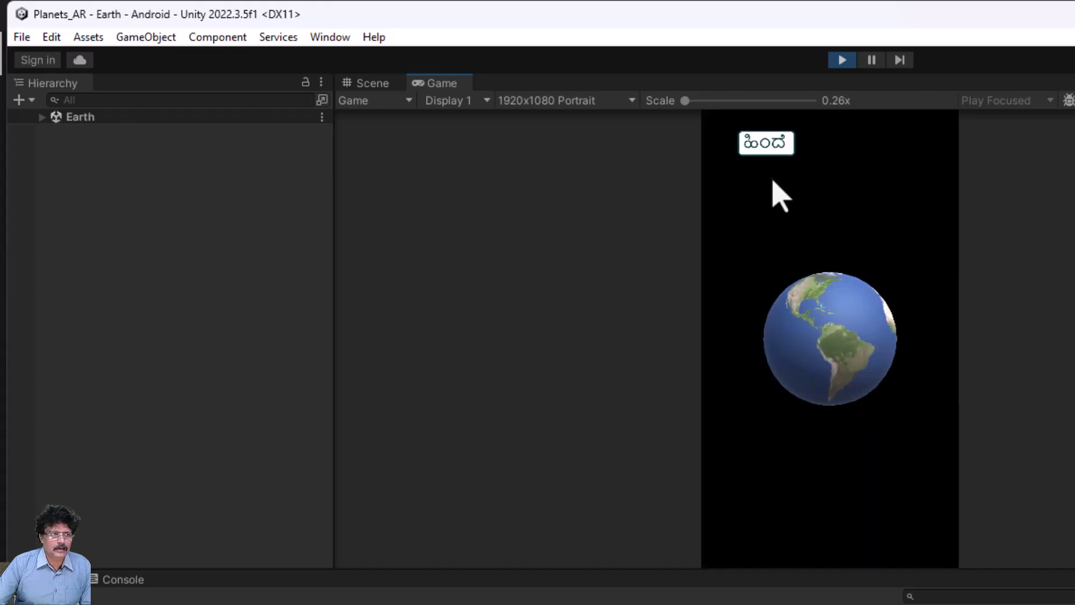
left_click(771, 151)
left_click(899, 331)
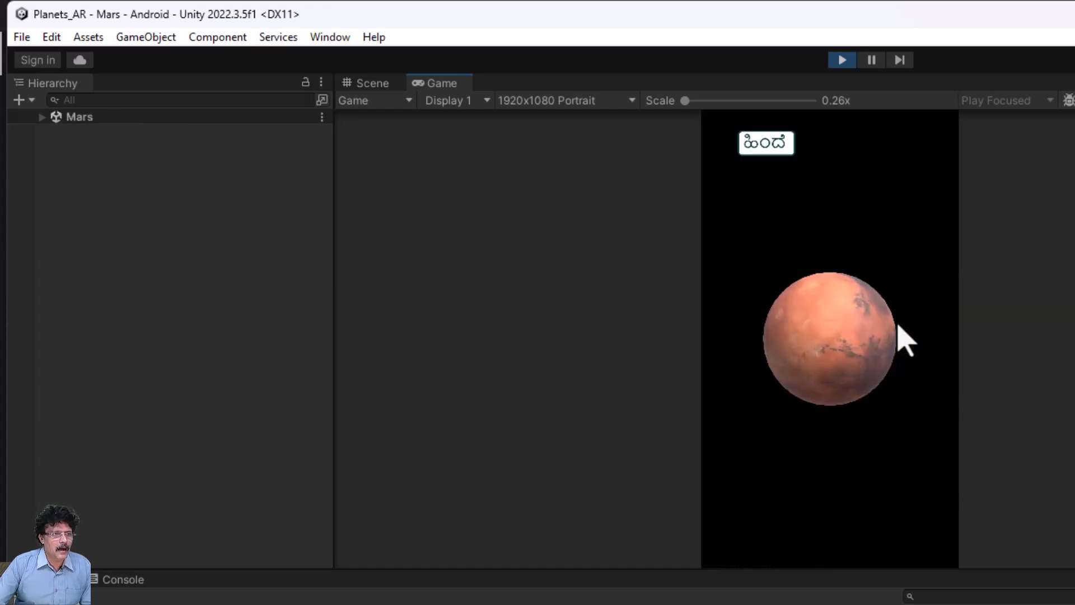
left_click(775, 152)
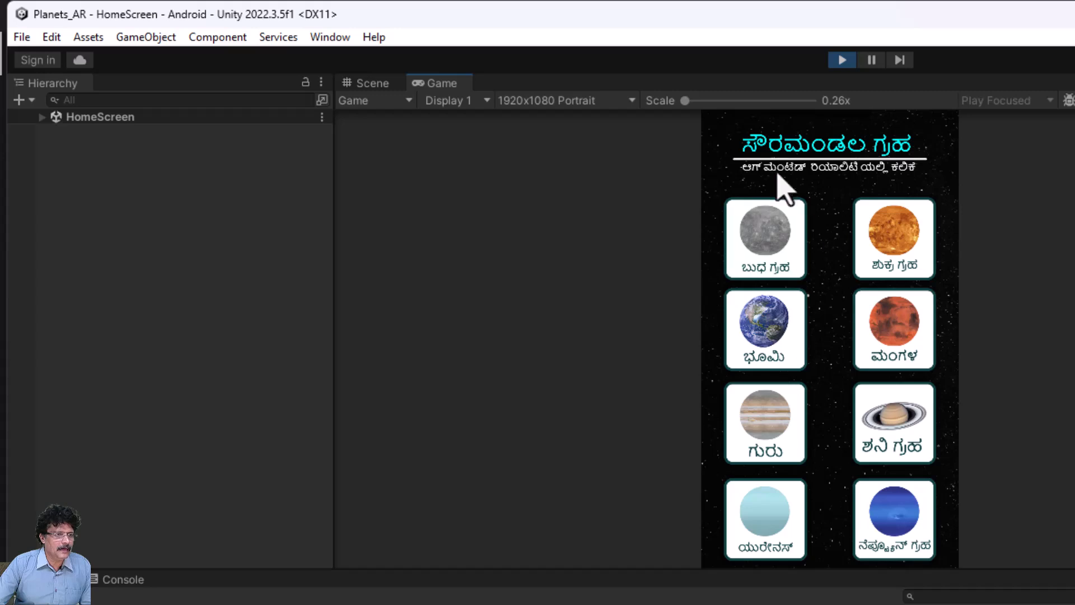
Test the Jupiter, Uranus and Neptune buttons with their back buttons in the running game, and stop Play mode.
left_click(763, 434)
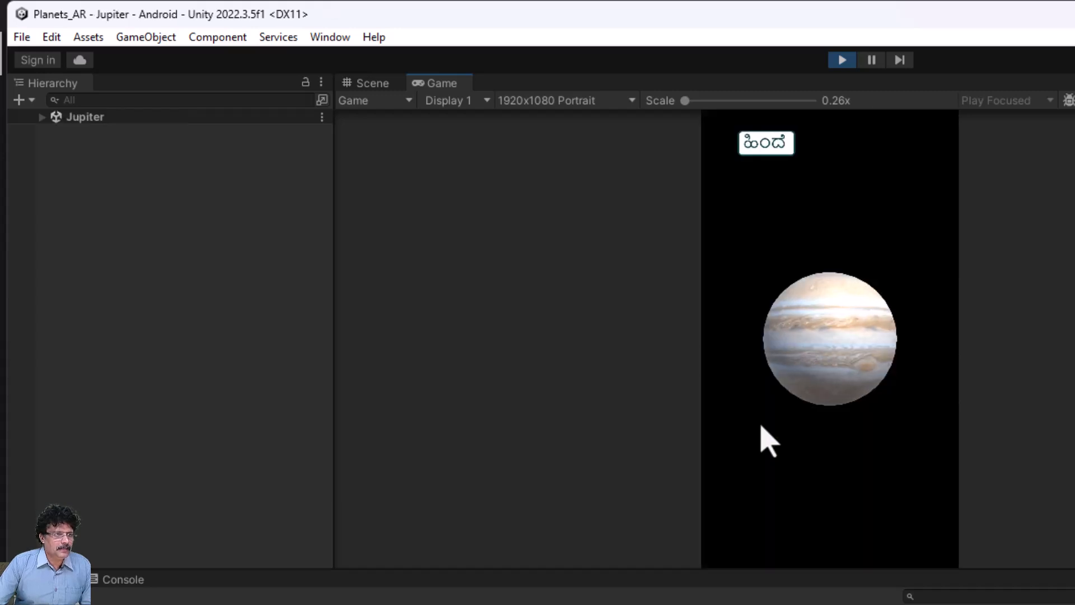
left_click(767, 150)
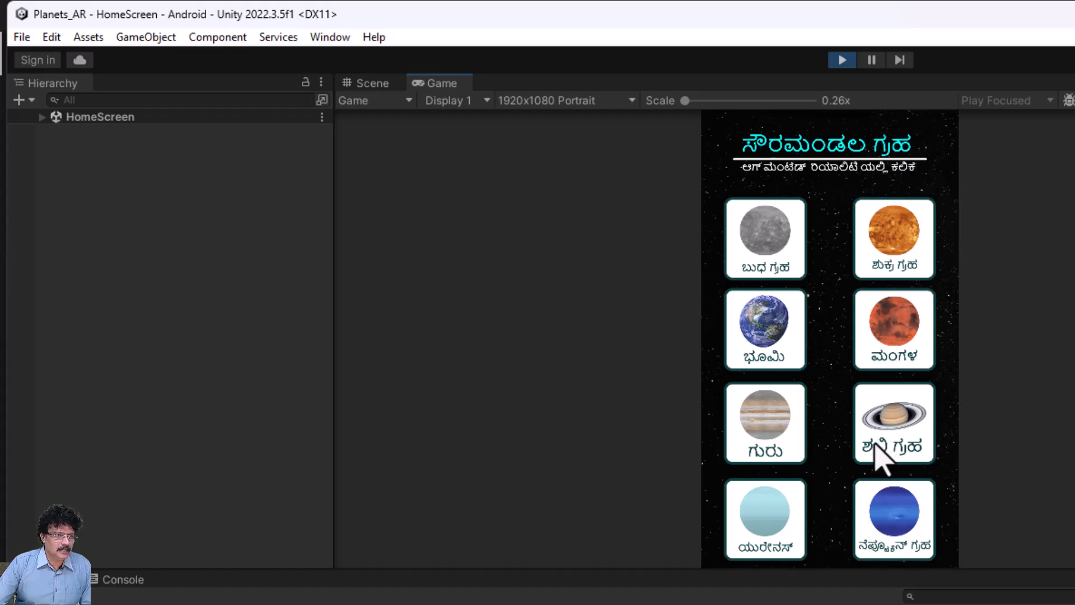
left_click(779, 514)
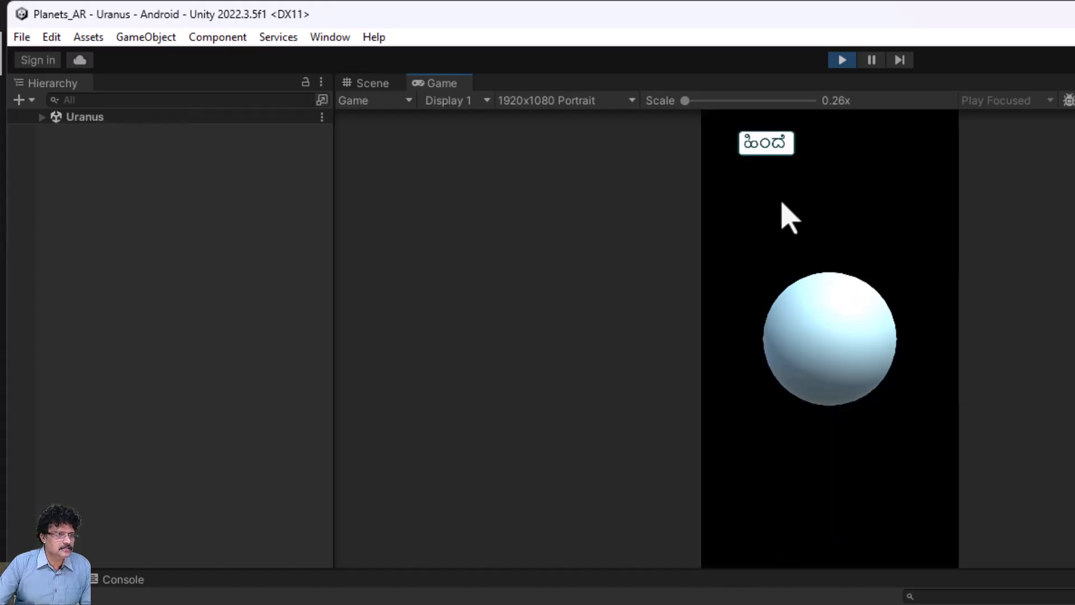
left_click(766, 144)
left_click(890, 526)
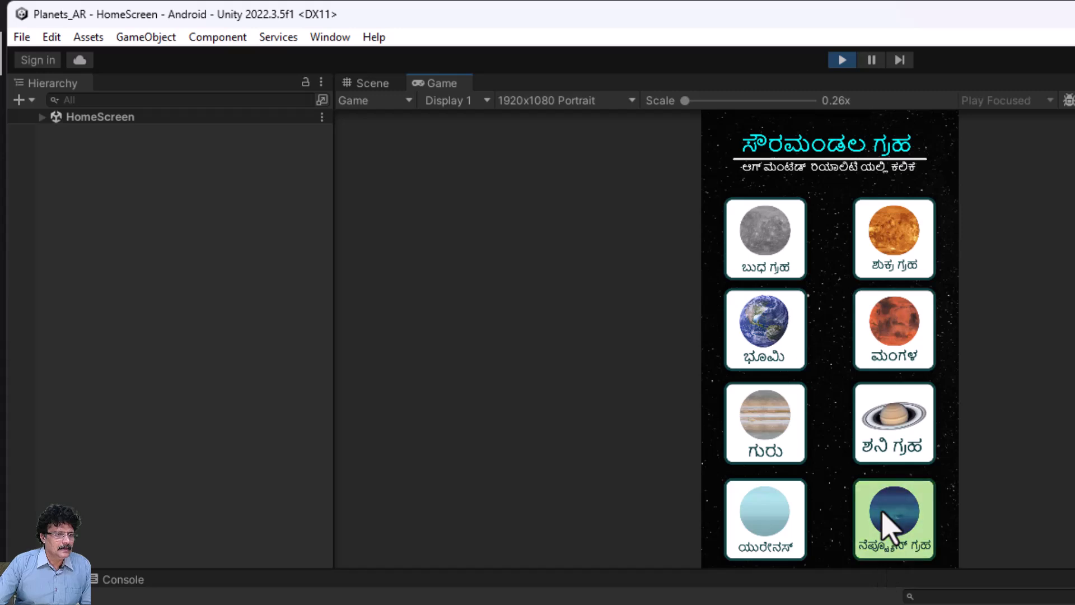
left_click(768, 146)
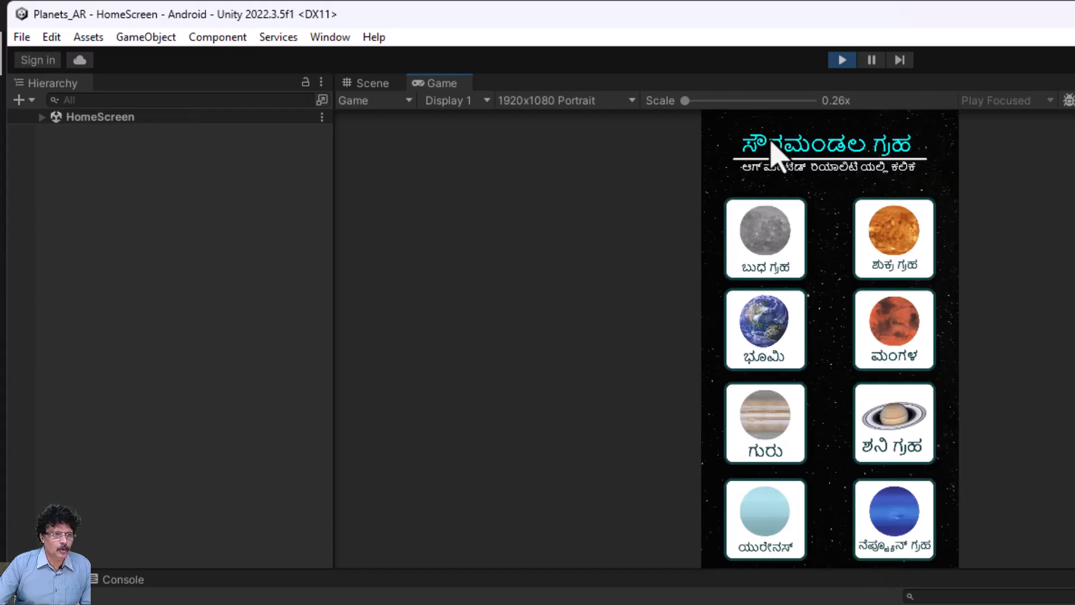
left_click(842, 60)
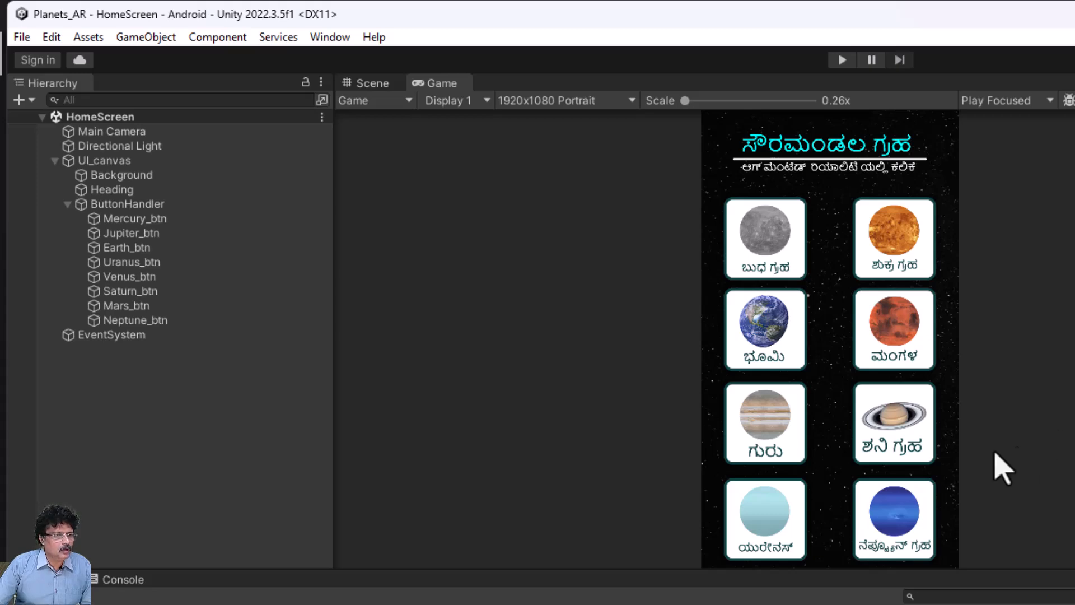